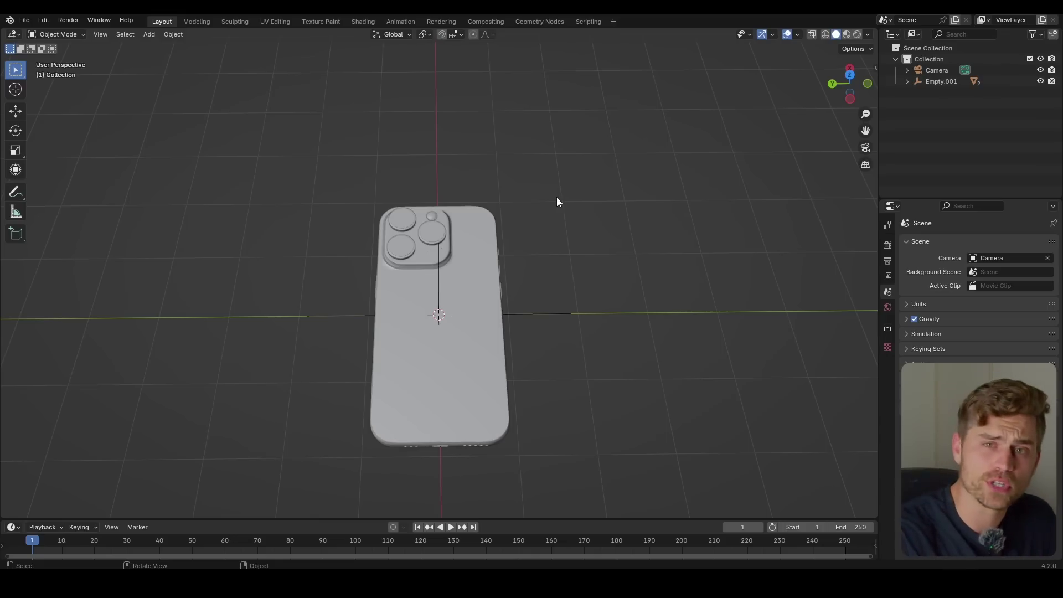
# Look through the camera and rotate the camera by -90° about the global Z axis so the phone stands upright
pyautogui.moveTo(542, 170); pyautogui.dragTo(554, 207, button='middle')
pyautogui.moveTo(486, 314); pyautogui.dragTo(477, 281, button='middle')
pyautogui.press('KP_7')
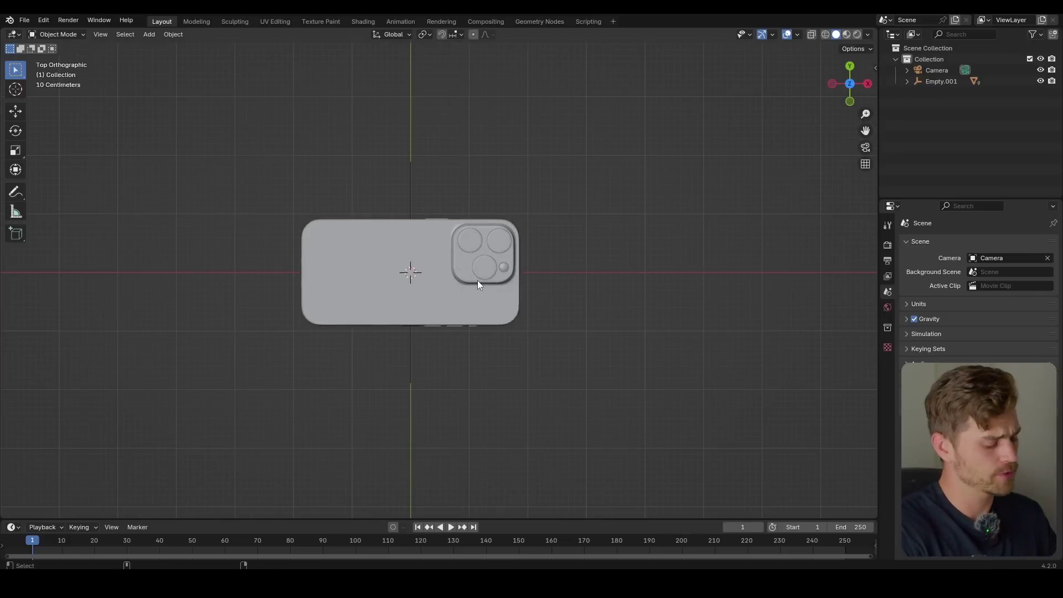
pyautogui.press('KP_0')
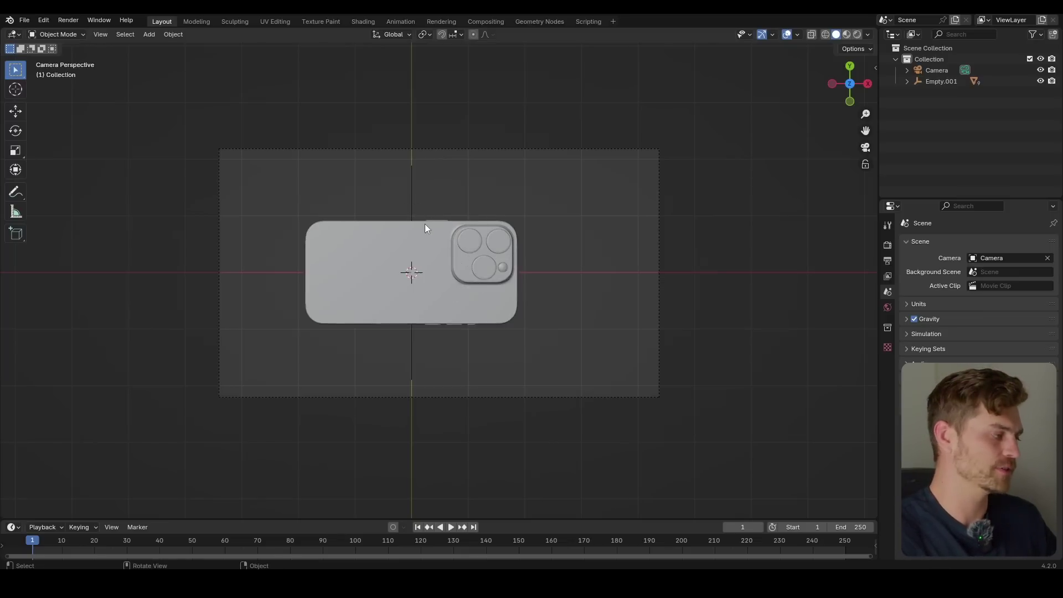
pyautogui.click(488, 150)
pyautogui.write('r')
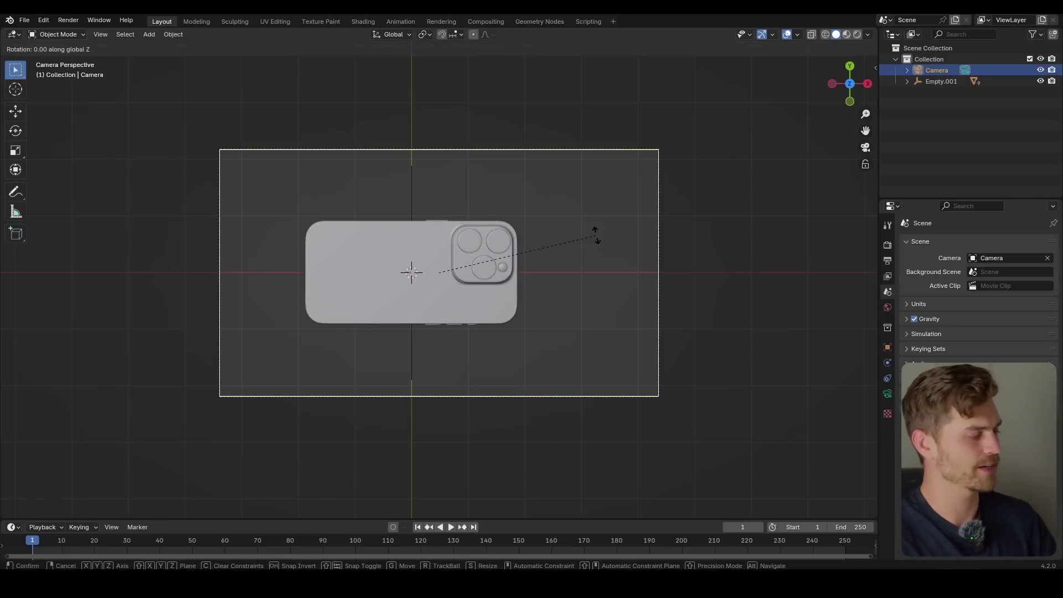
pyautogui.write('z-90')
pyautogui.press('Return')
pyautogui.scroll(-1, 802, 257)
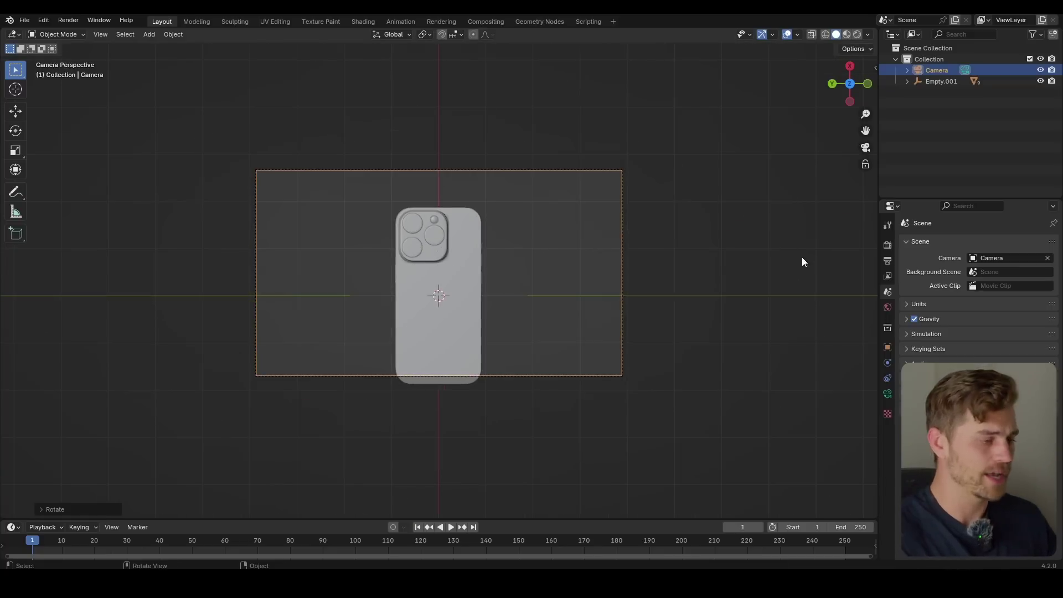
# Set the camera's focal length to 80 mm
pyautogui.click(888, 394)
pyautogui.click(996, 296)
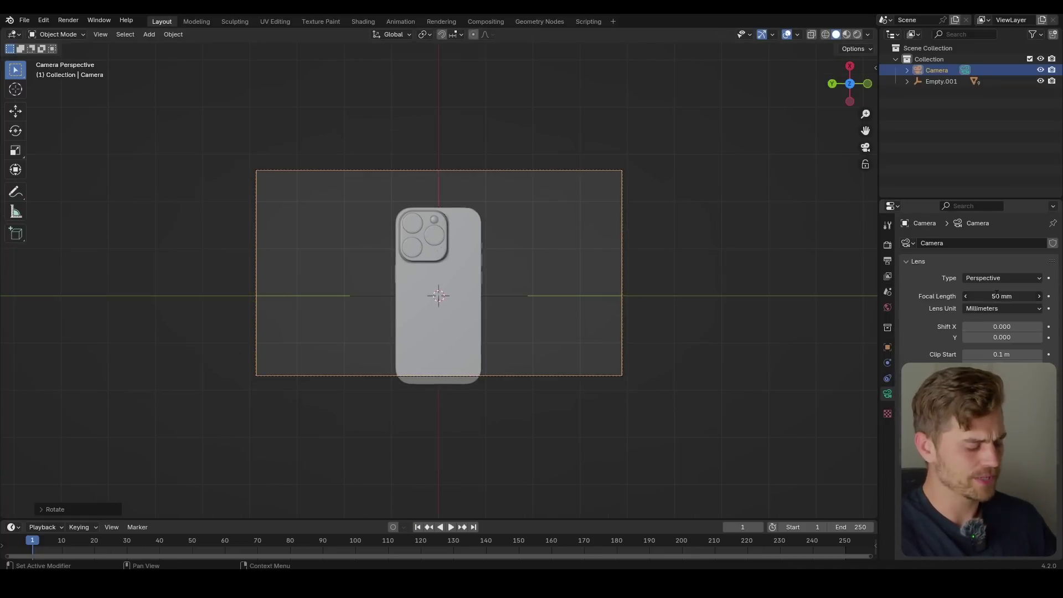
pyautogui.write('80')
pyautogui.press('Return')
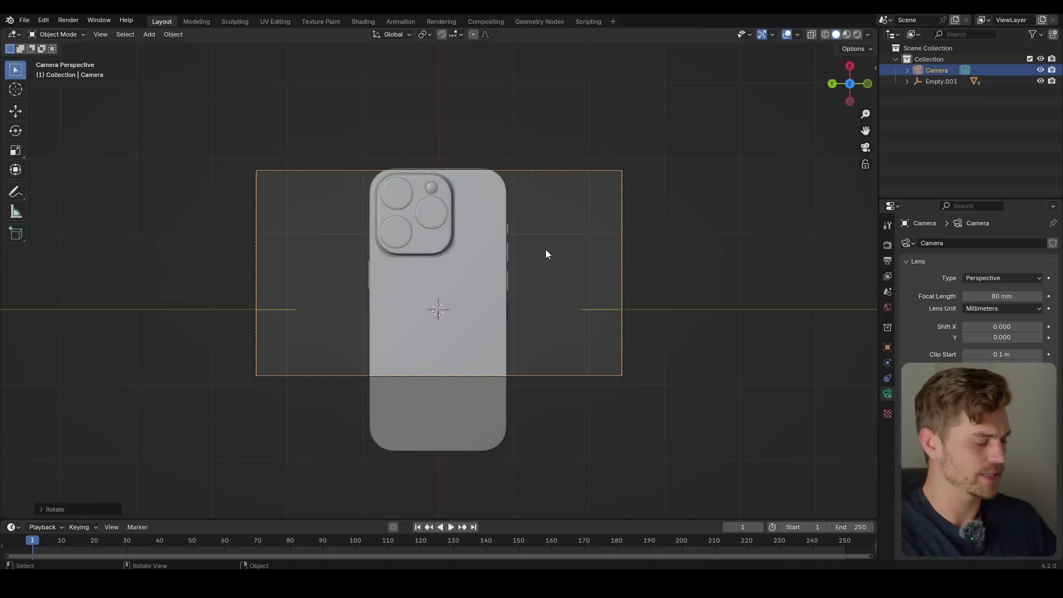
# Move the camera back along its local Z and along global X until the whole phone is centred in frame, and save the file
pyautogui.press('g')
pyautogui.press('z')
pyautogui.press('z')
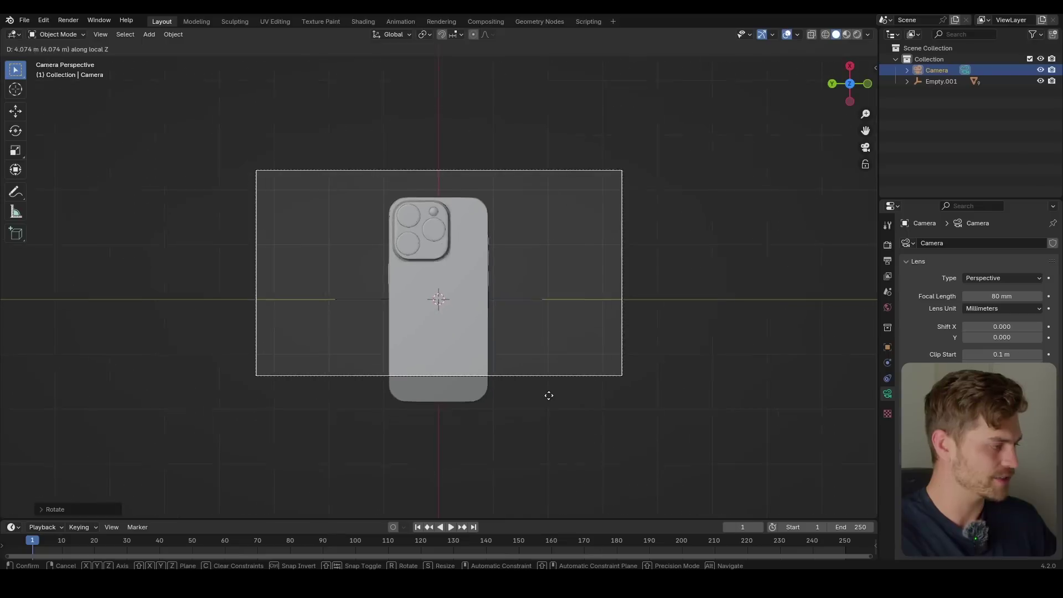
pyautogui.click(541, 353)
pyautogui.press('g')
pyautogui.press('x')
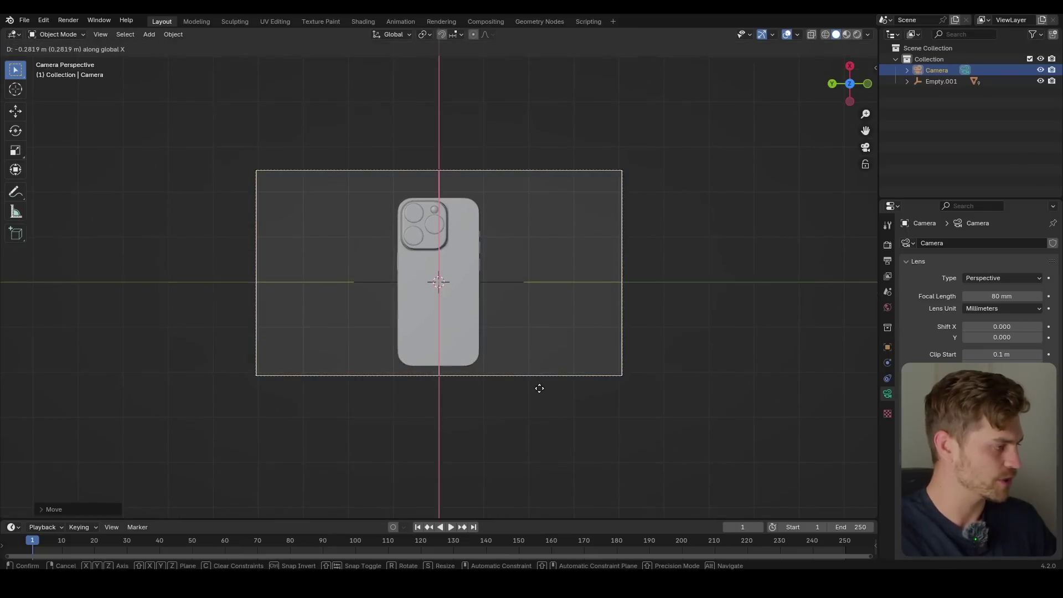
pyautogui.click(537, 409)
pyautogui.hotkey('ctrl', 's')
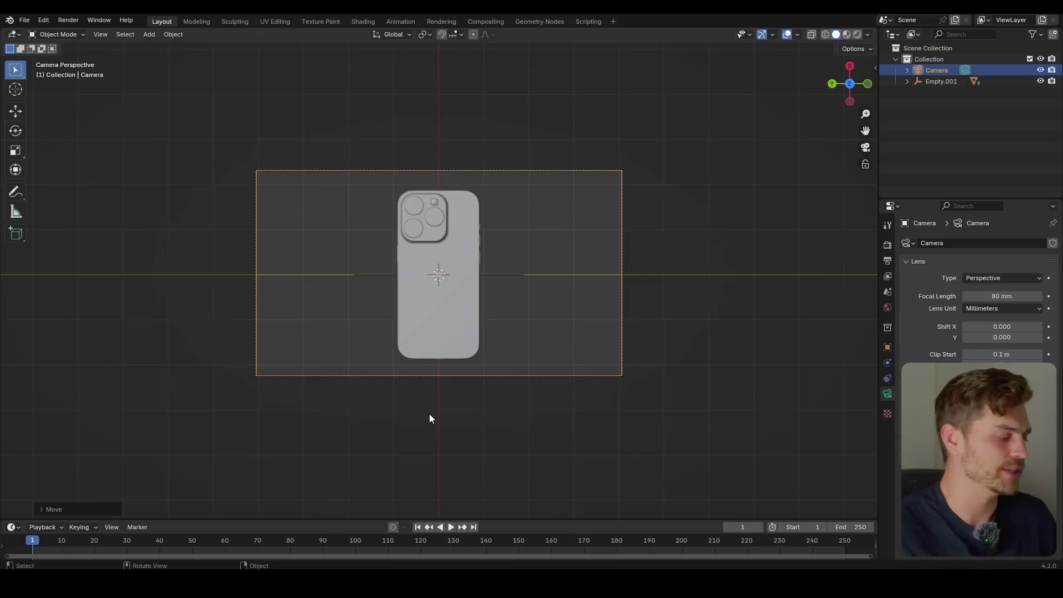
# Enlarge the area holding the timeline and change it to the Asset Browser
pyautogui.moveTo(518, 518); pyautogui.dragTo(518, 342)
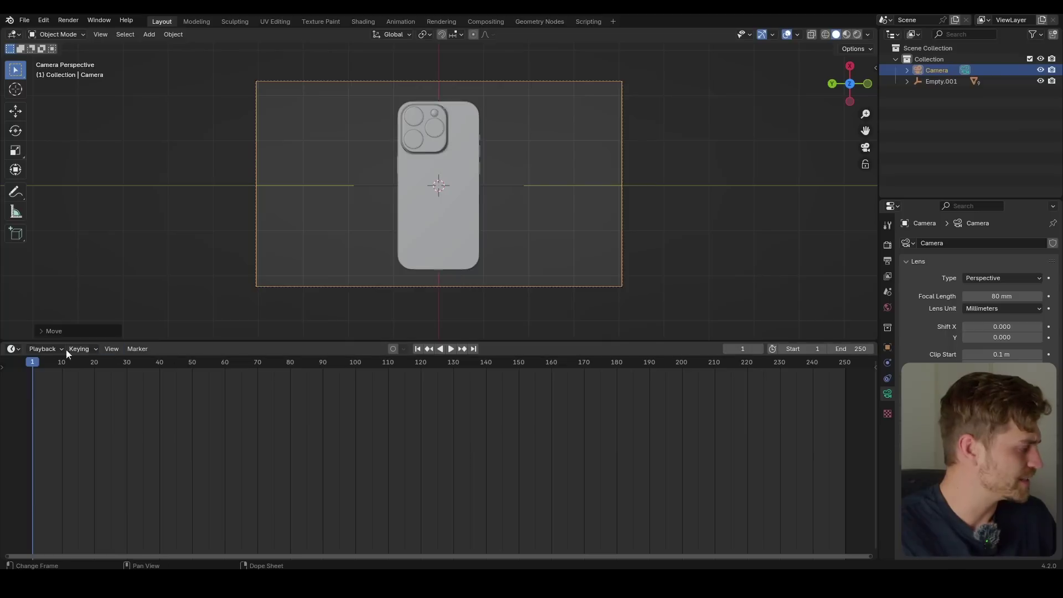
pyautogui.click(11, 349)
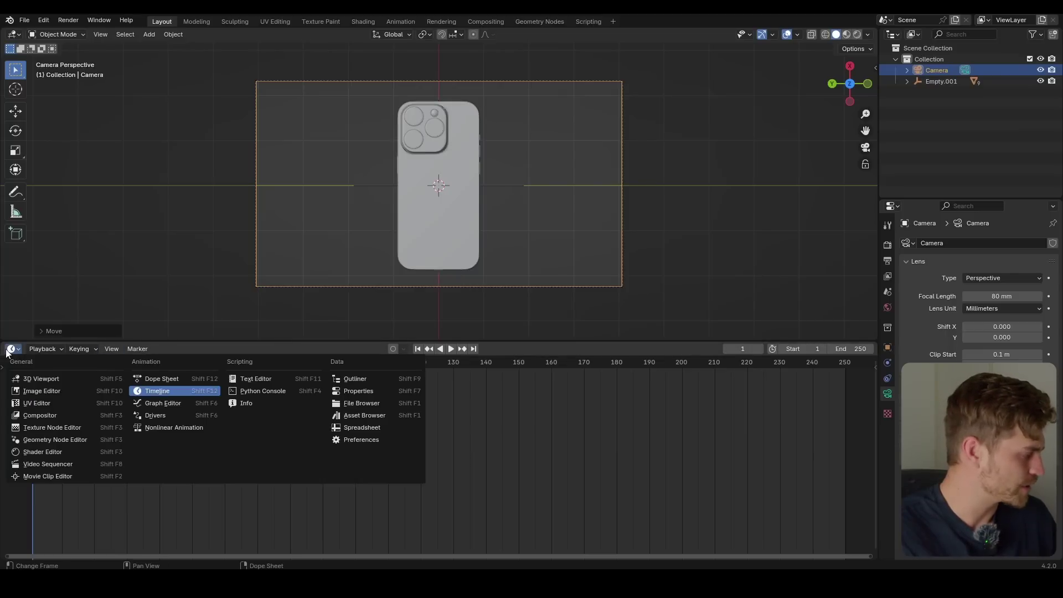
pyautogui.click(371, 417)
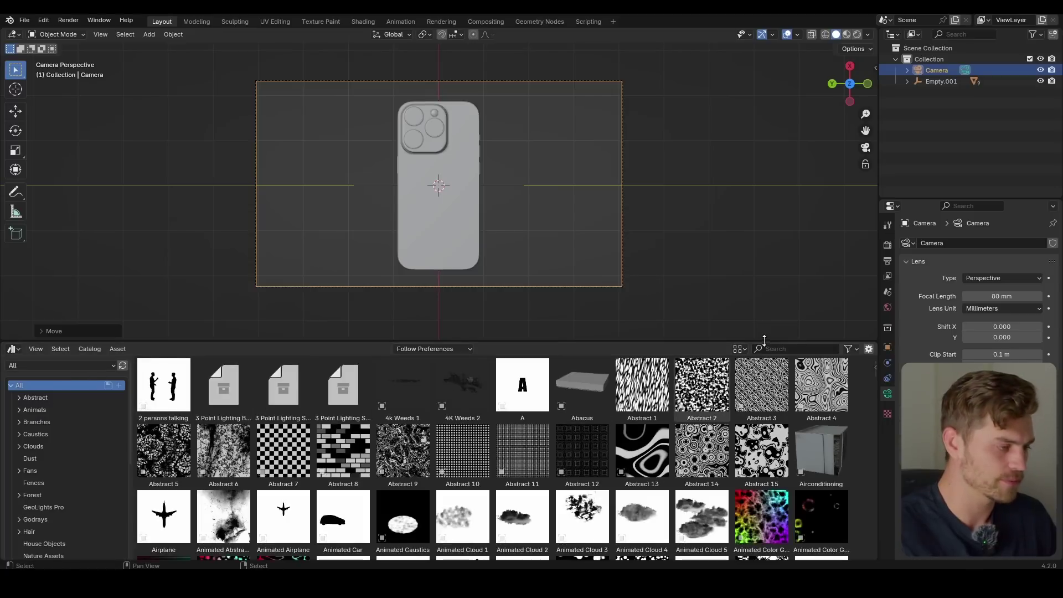
# Search the assets for "3" and place the "3 Point Lighting Back" asset at the phone's centre
pyautogui.write('3')
pyautogui.moveTo(164, 388); pyautogui.dragTo(331, 307)
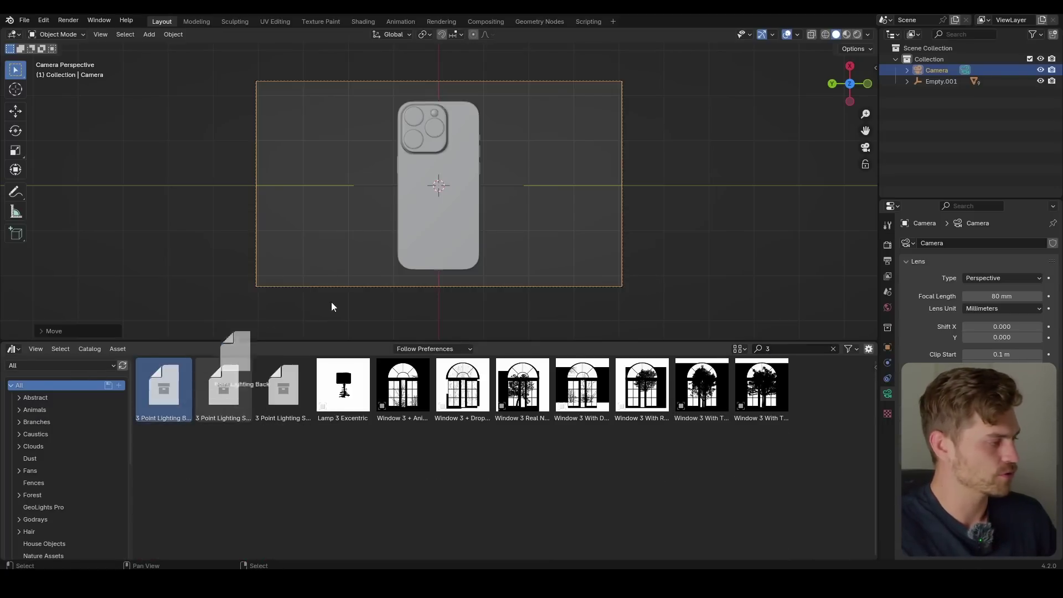
pyautogui.moveTo(441, 182); pyautogui.dragTo(442, 183)
pyautogui.moveTo(448, 195); pyautogui.dragTo(613, 107, button='middle')
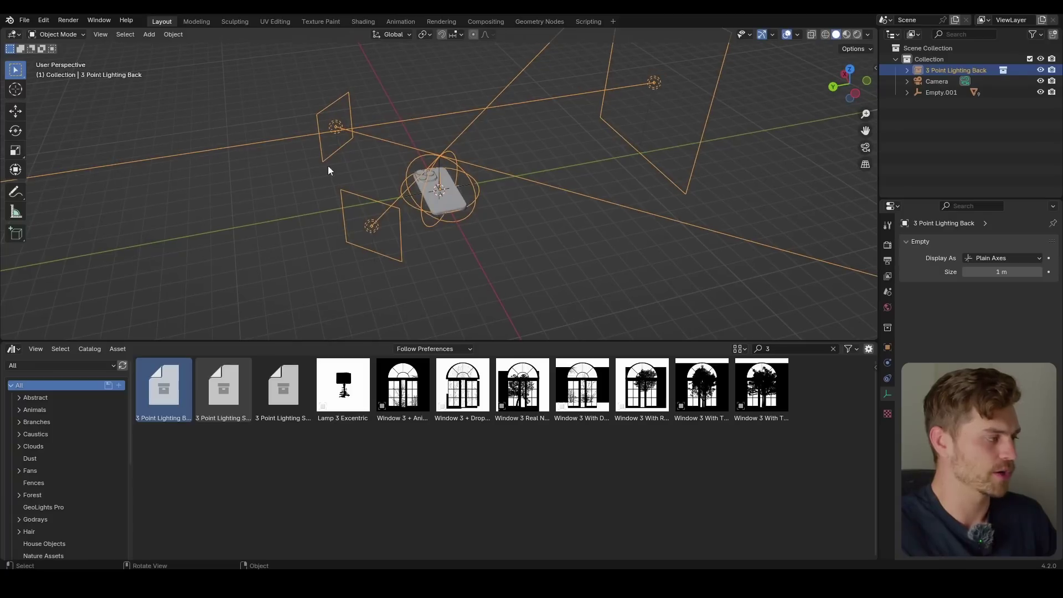
# Preview the lit phone through the camera in rendered shading, using Cycles with GPU Compute
pyautogui.moveTo(336, 121); pyautogui.dragTo(775, 50, button='middle')
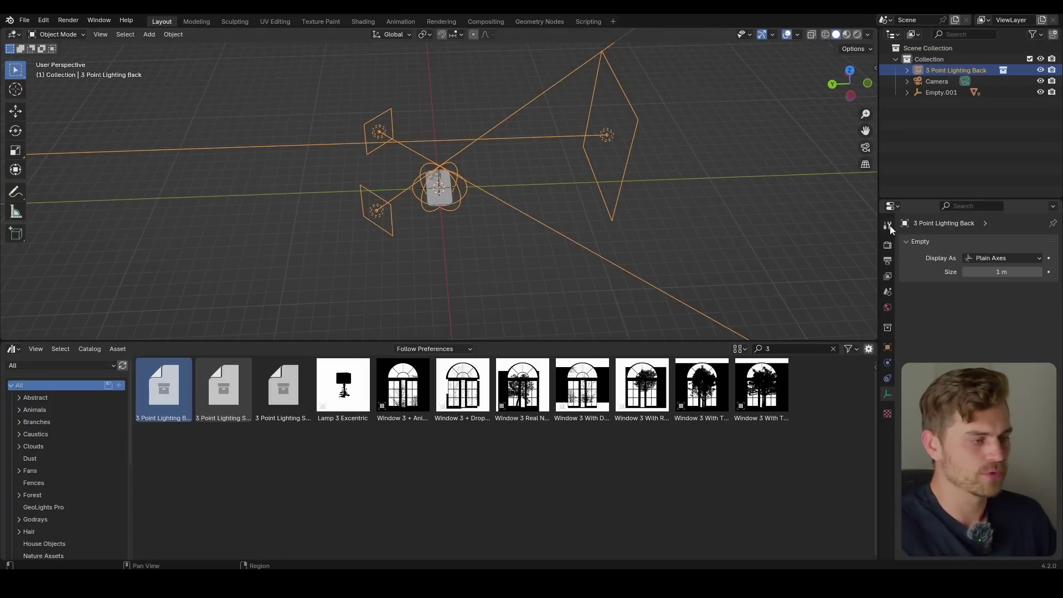
pyautogui.click(889, 257)
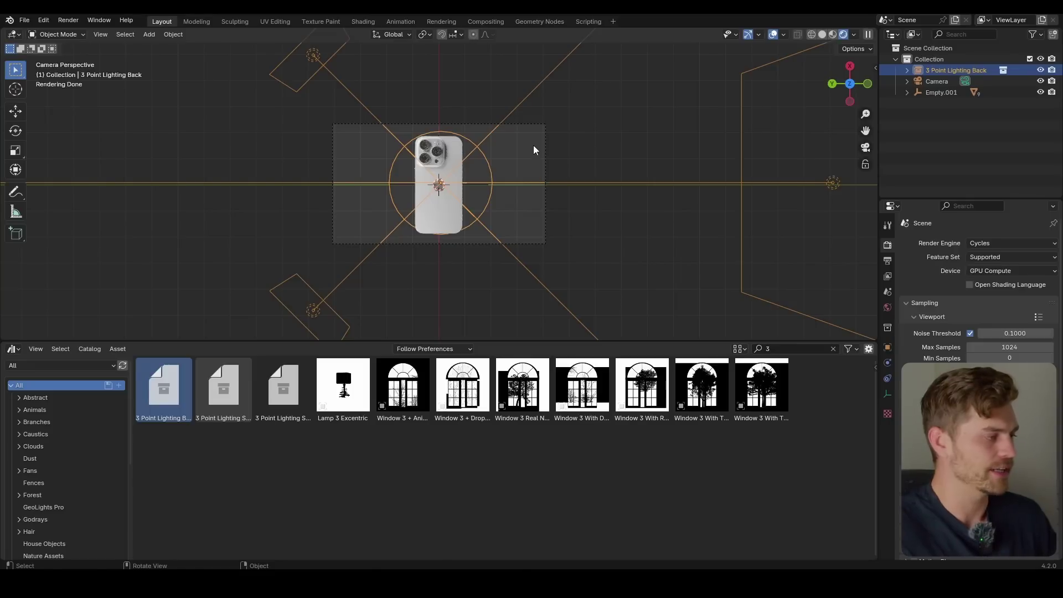
pyautogui.press('r')
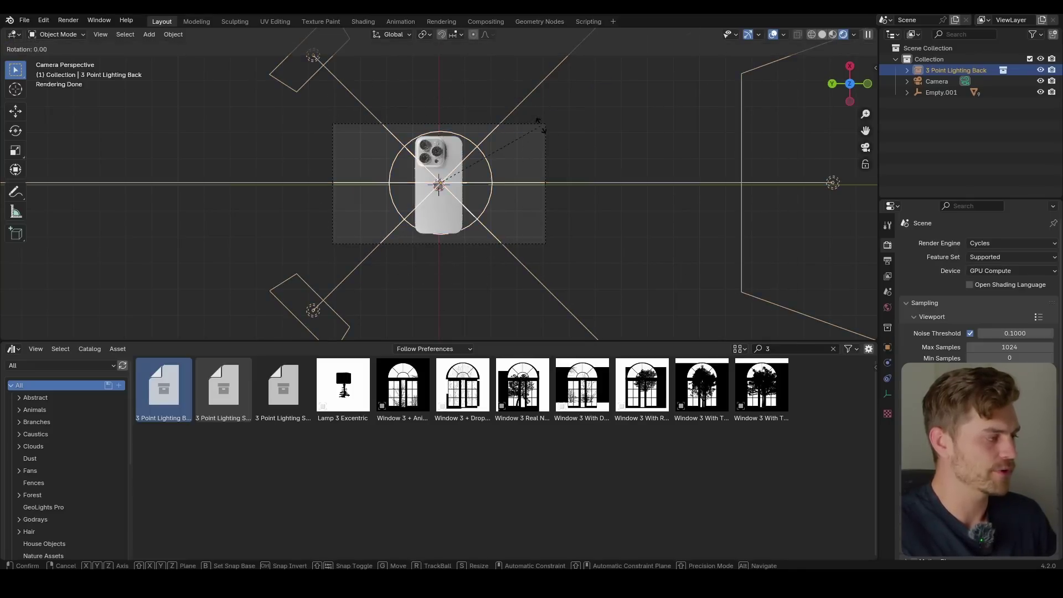
pyautogui.press('z')
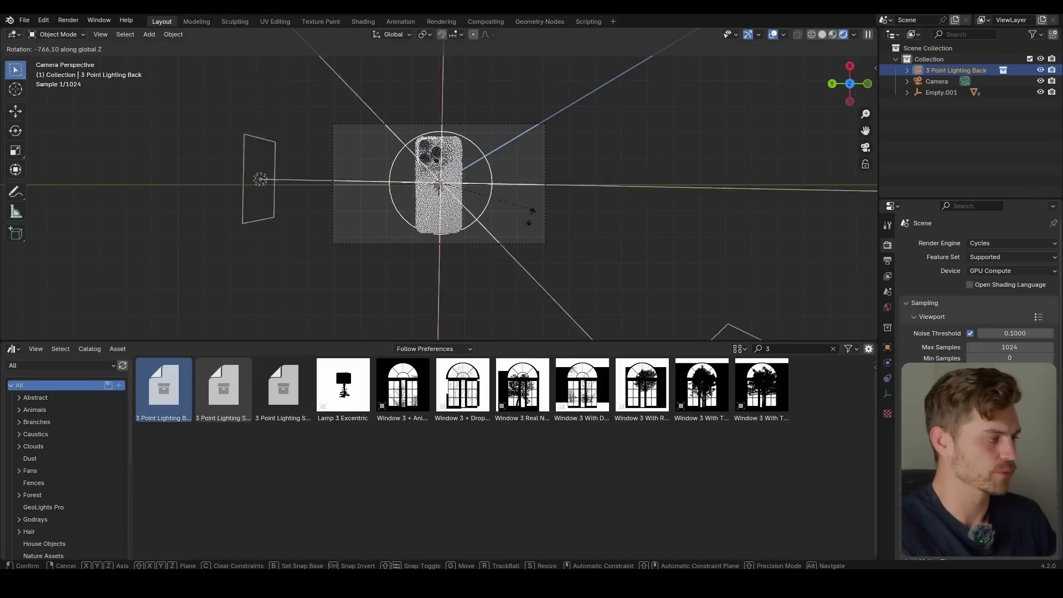
pyautogui.click(485, 237)
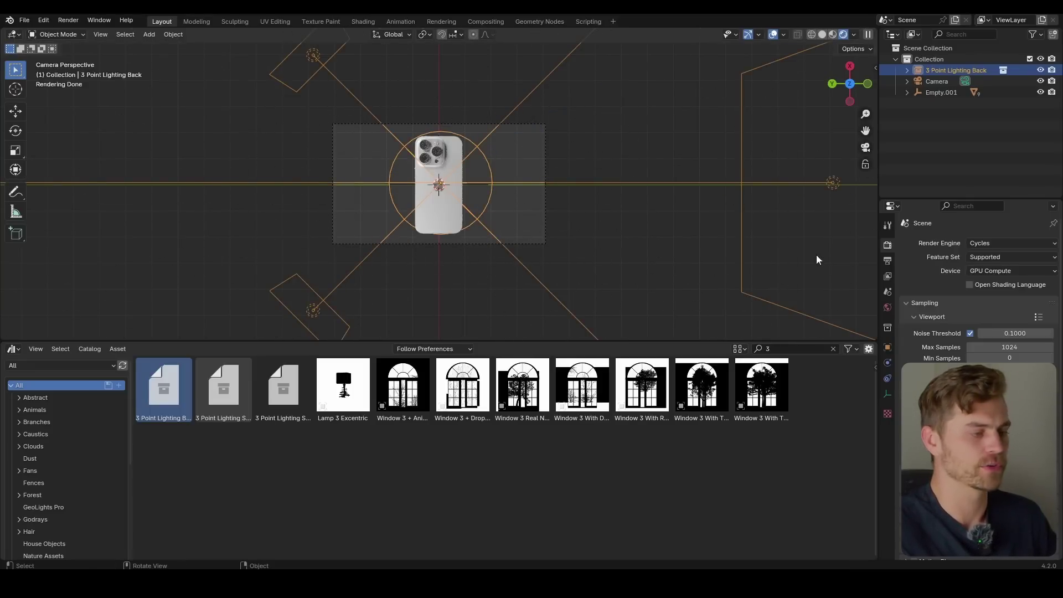
# Set the world background strength to 0 and hide the viewport overlays
pyautogui.click(888, 309)
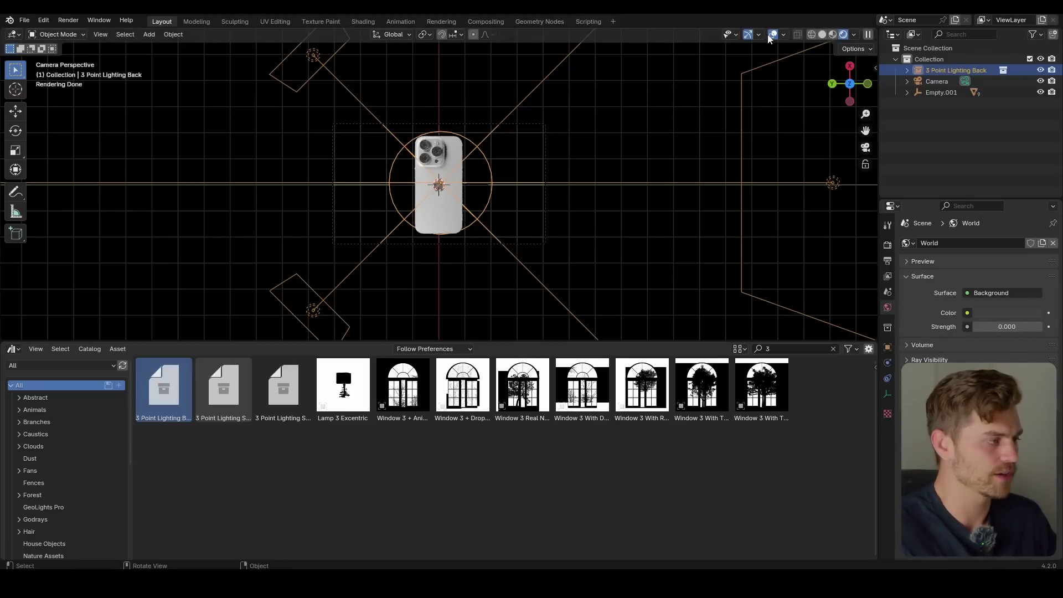
pyautogui.click(772, 35)
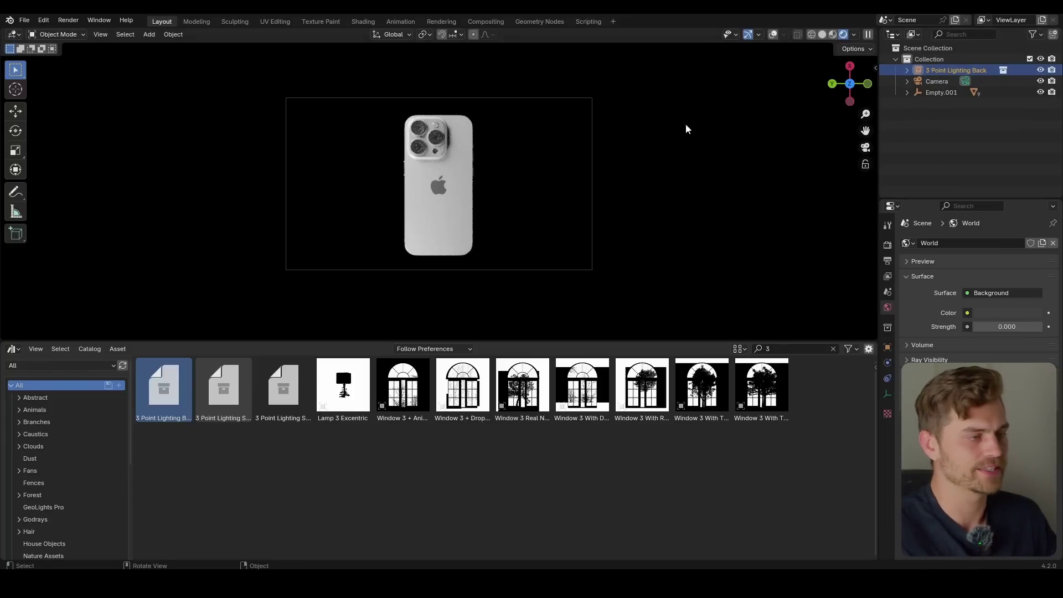
# Move the three-point lighting rig down the global Z axis so it lights the phone from behind
pyautogui.press('g')
pyautogui.press('z')
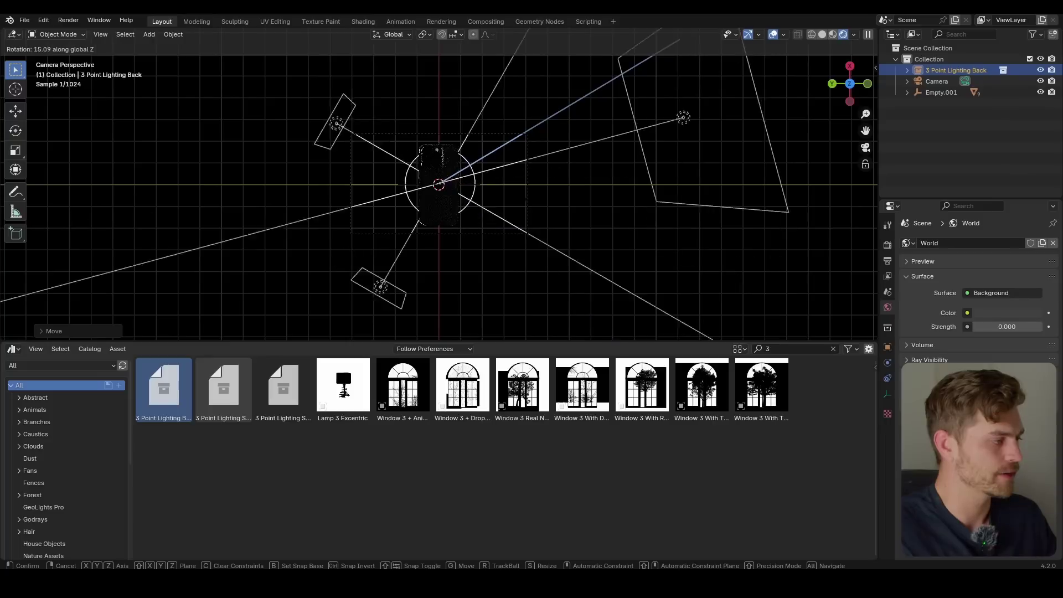
pyautogui.rightClick(420, 157)
pyautogui.scroll(5, 486, 138)
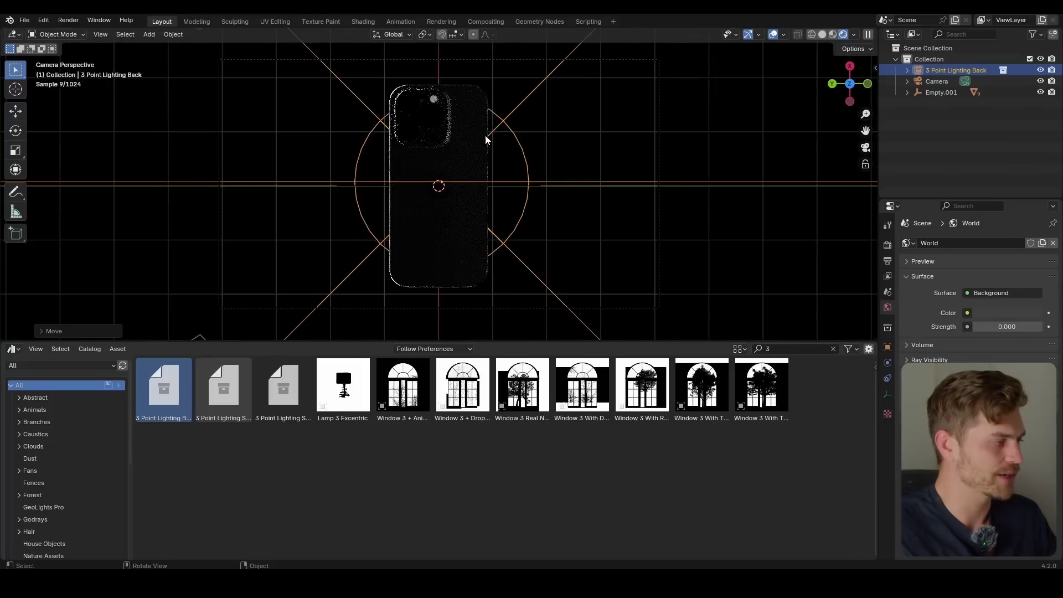
pyautogui.press('r')
pyautogui.press('z')
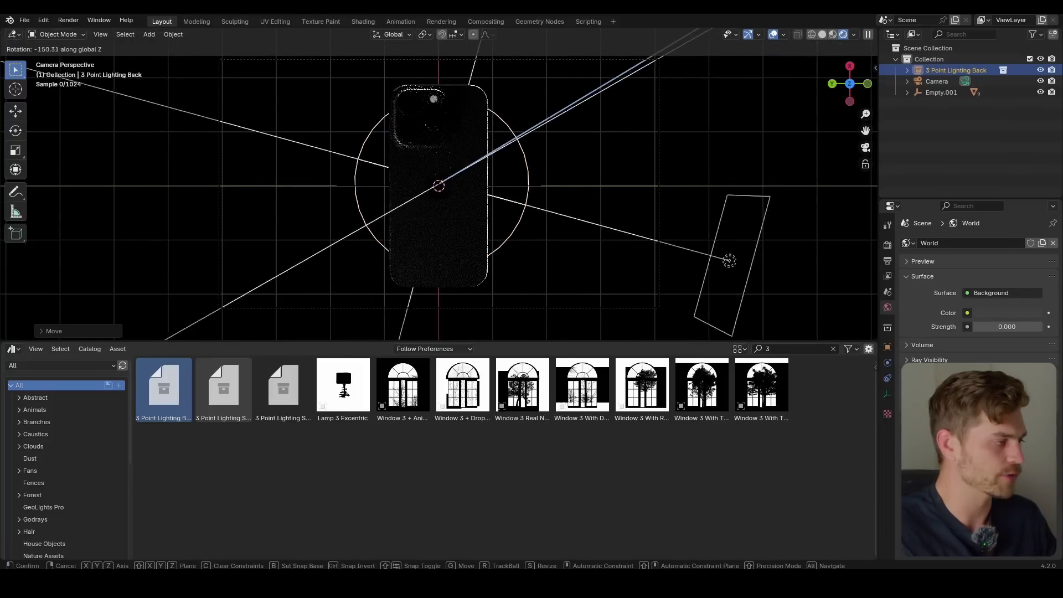
pyautogui.rightClick(396, 176)
# Lower the lighting rig by about 4.05 m more along the global Z axis
pyautogui.press('g')
pyautogui.press('z')
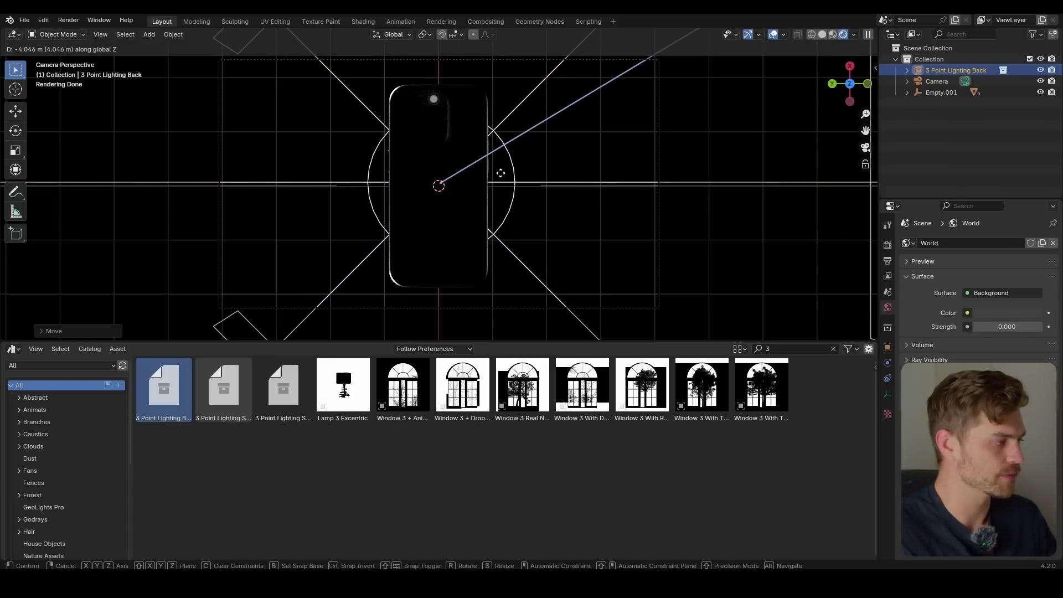
pyautogui.click(500, 173)
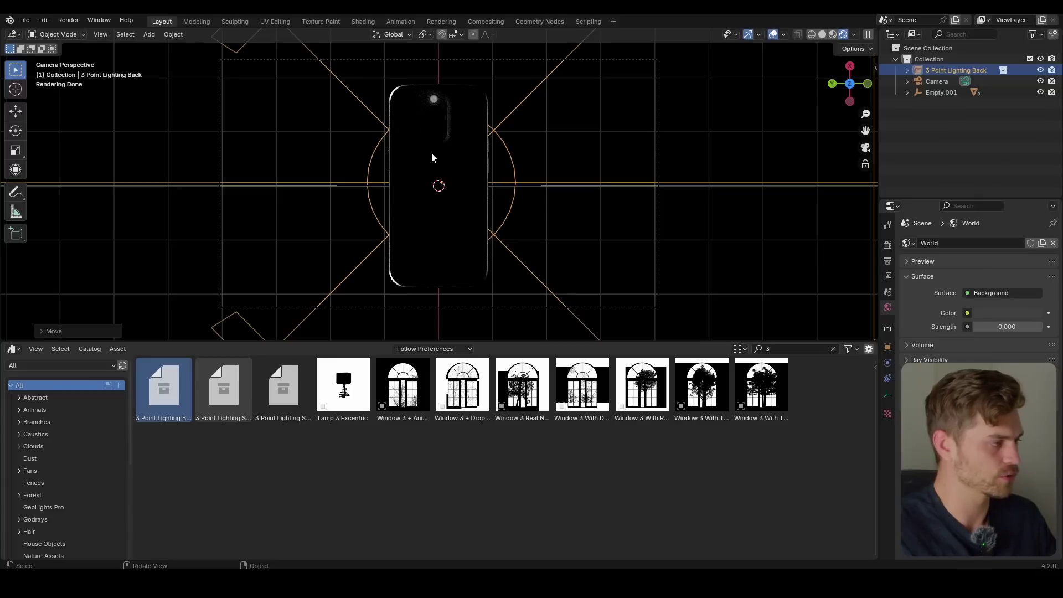
pyautogui.press('r')
pyautogui.press('z')
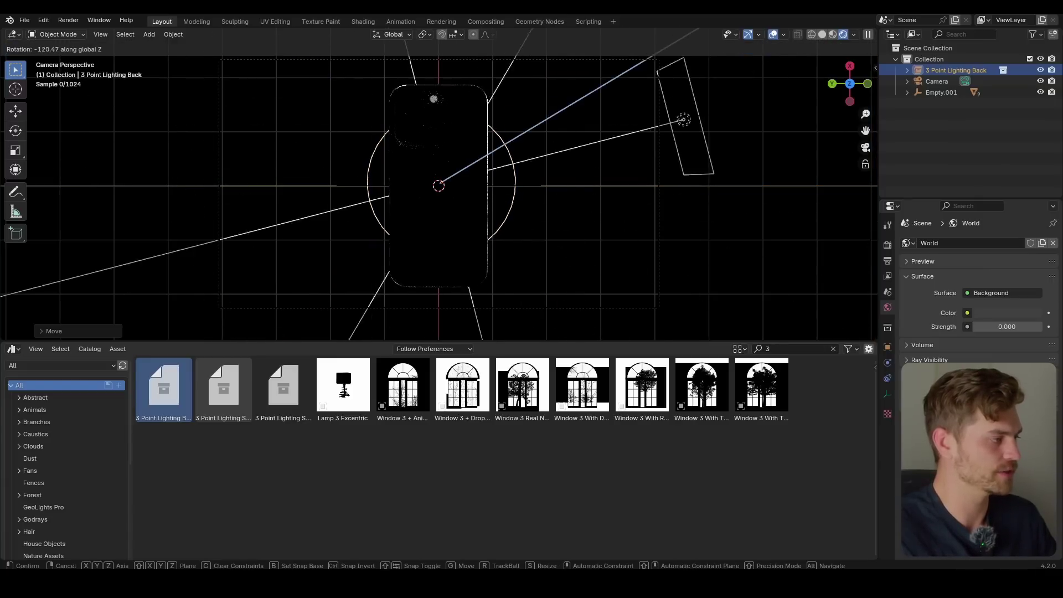
pyautogui.rightClick(433, 106)
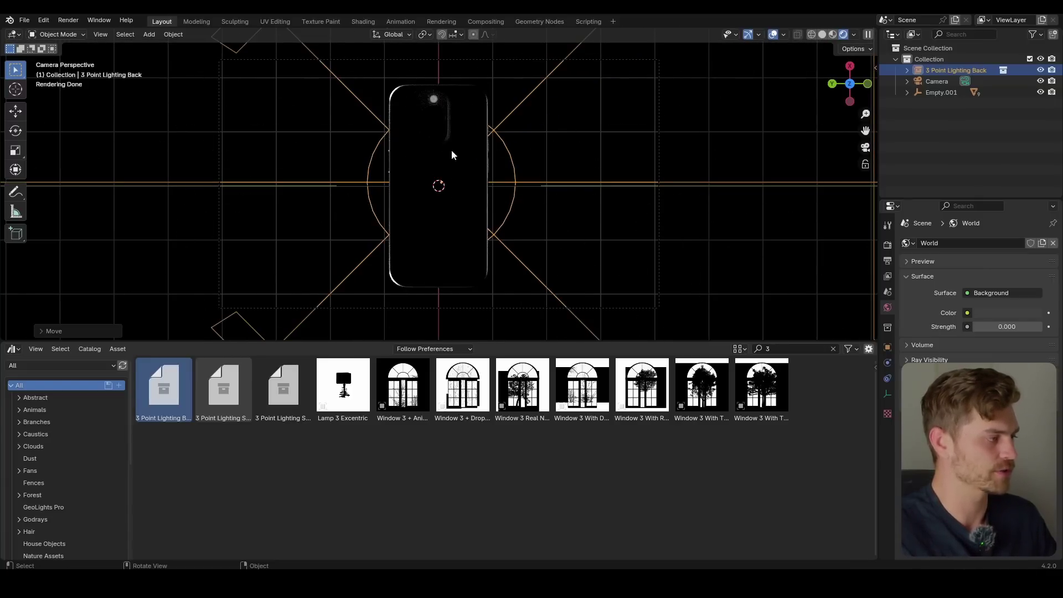
pyautogui.moveTo(452, 155); pyautogui.dragTo(490, 270, button='middle')
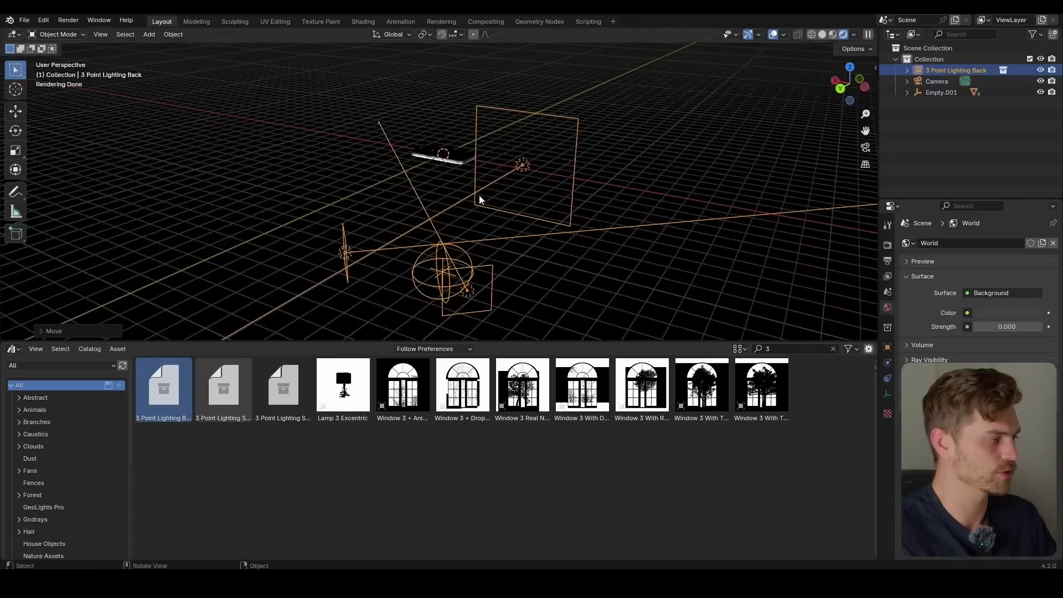
pyautogui.moveTo(517, 148); pyautogui.dragTo(568, 188, button='middle')
pyautogui.press('KP_0')
pyautogui.press('r')
pyautogui.press('z')
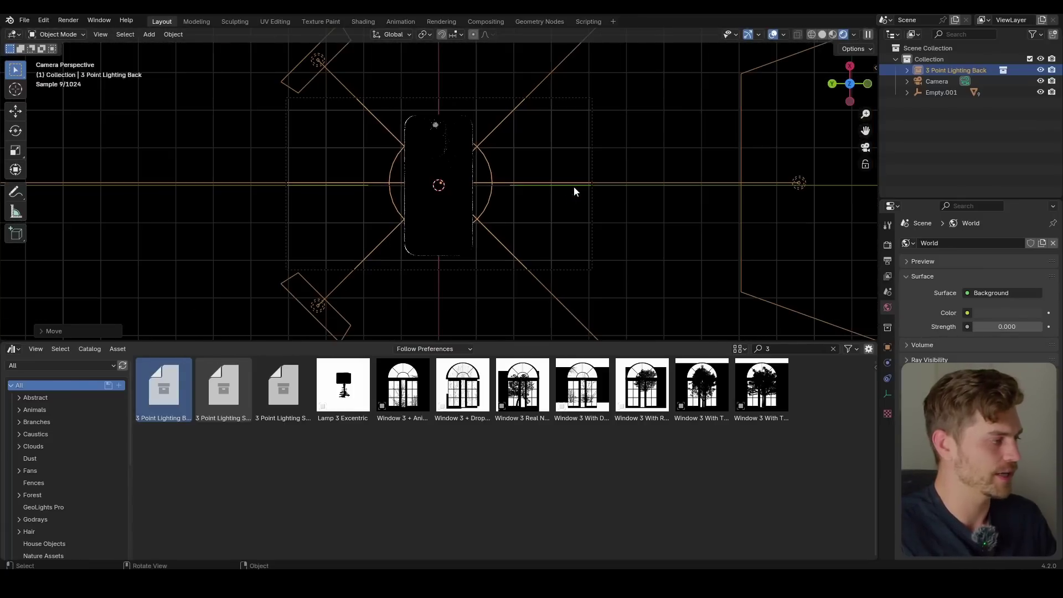
pyautogui.rightClick(403, 192)
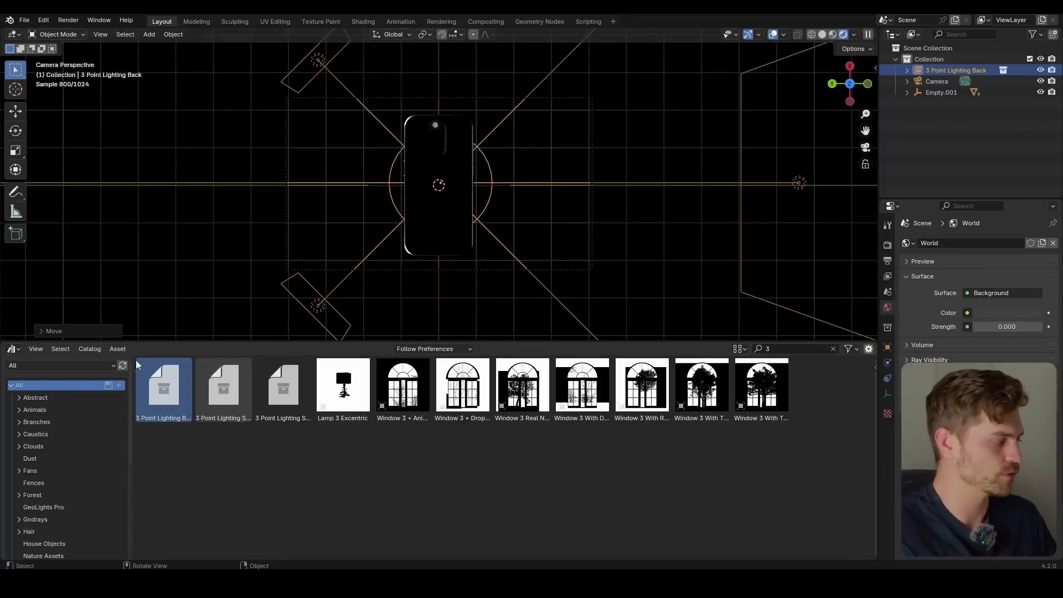
# Change the Asset Browser area back to the Timeline and insert a keyframe for the lighting rig at frame 1
pyautogui.click(12, 349)
pyautogui.click(175, 388)
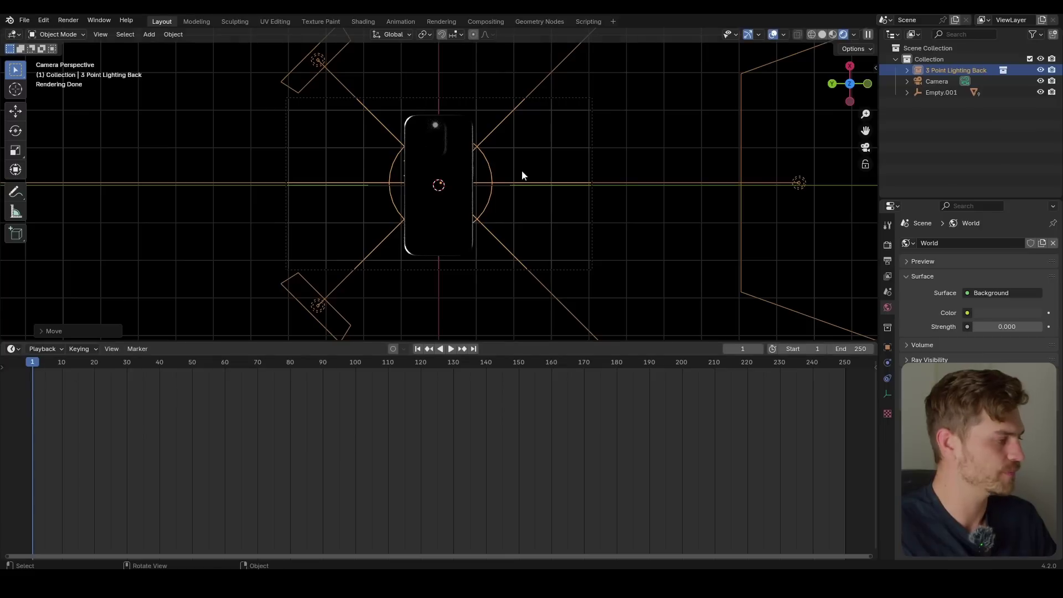
pyautogui.scroll(-4, 499, 208)
pyautogui.press('i')
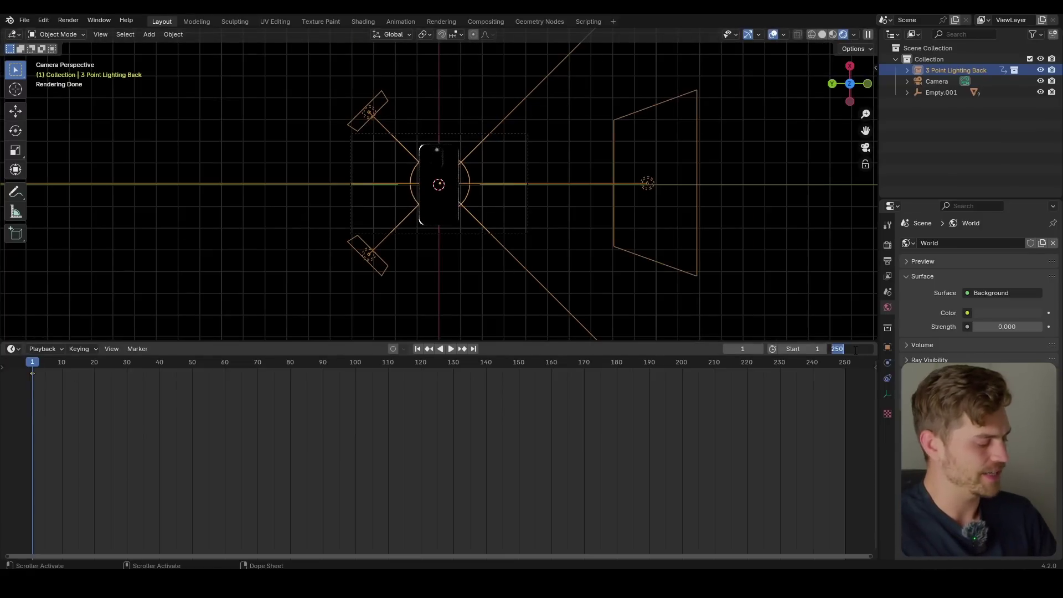
# Set the animation's end frame to 88 and rotate the lighting rig about the global Z axis on that last frame
pyautogui.press('Return')
pyautogui.hotkey('shift', 'Right')
pyautogui.scroll(1, 577, 218)
pyautogui.press('r')
pyautogui.press('z')
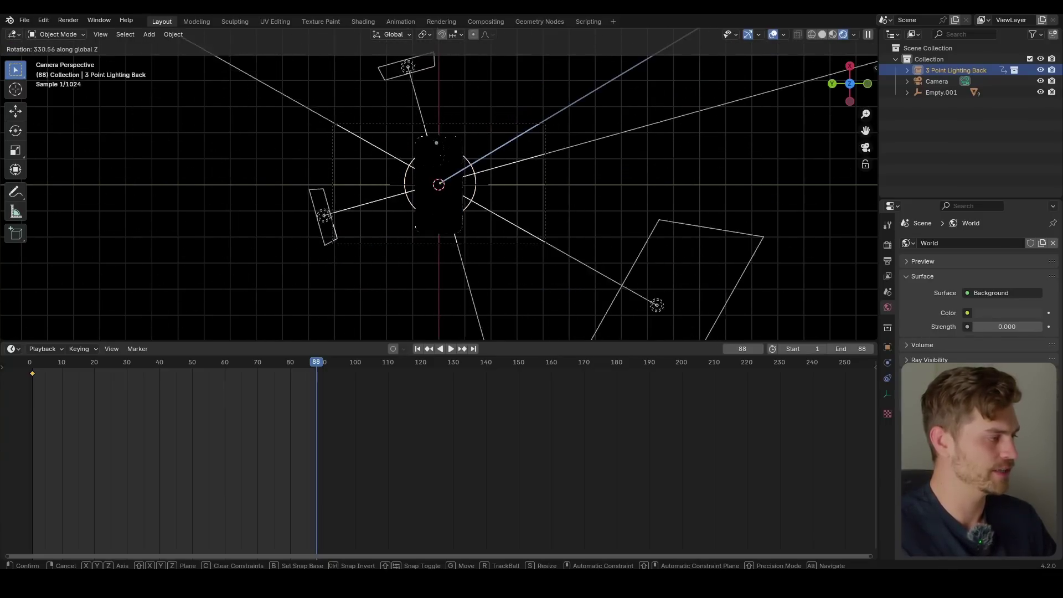
pyautogui.click(445, 201)
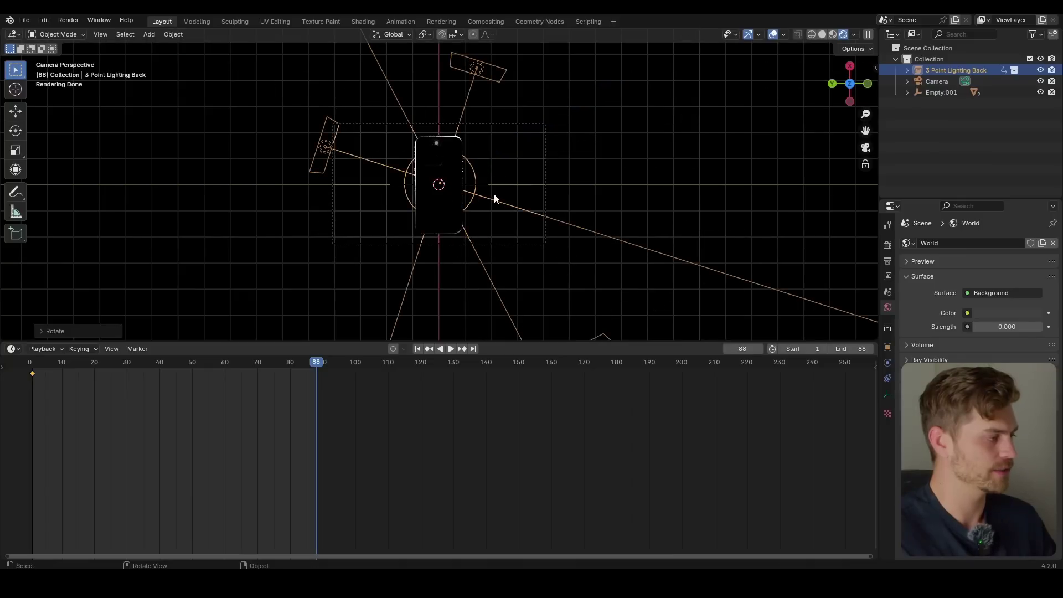
# Rotate the lighting rig further toward a full turn at frame 88, keyframe it, and play back the animation
pyautogui.press('r')
pyautogui.click(462, 198)
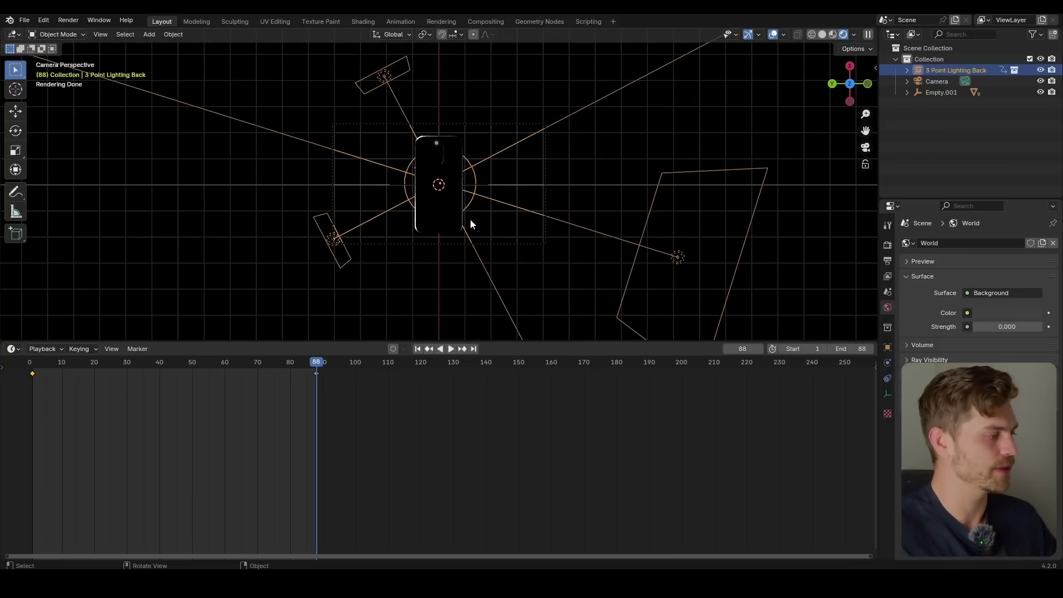
pyautogui.press('space')
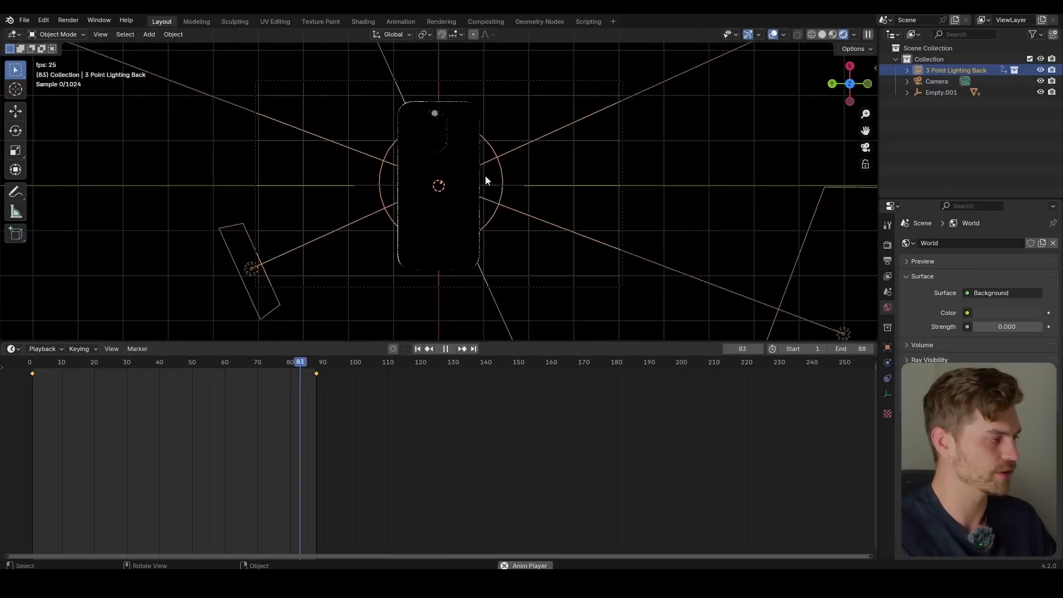
pyautogui.press('space')
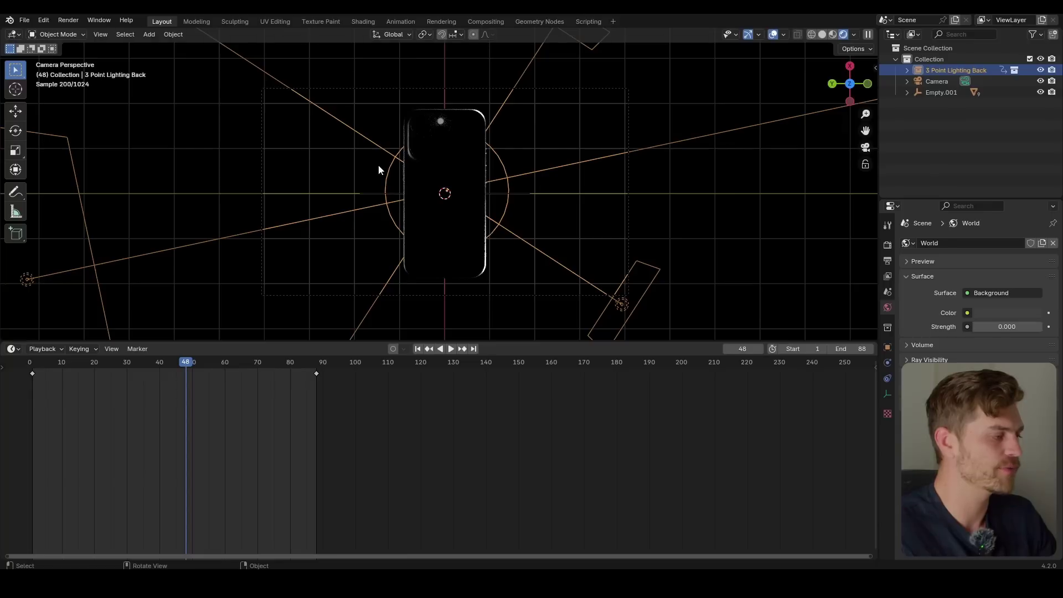
# Inspect the lighting at frame 88, set the current frame to 44, and look through the camera
pyautogui.click(317, 363)
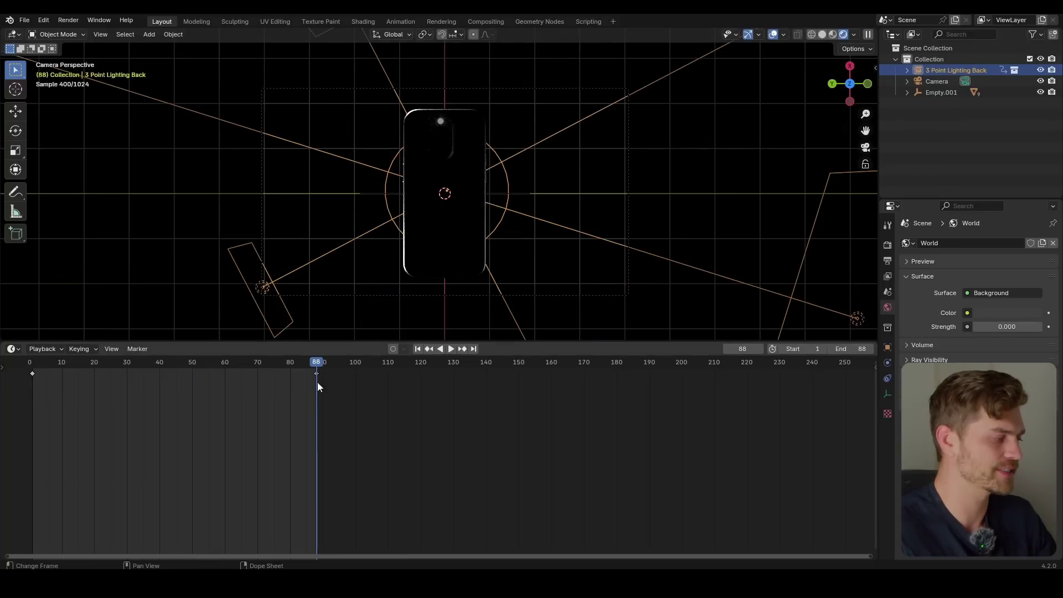
pyautogui.moveTo(165, 363); pyautogui.dragTo(173, 363)
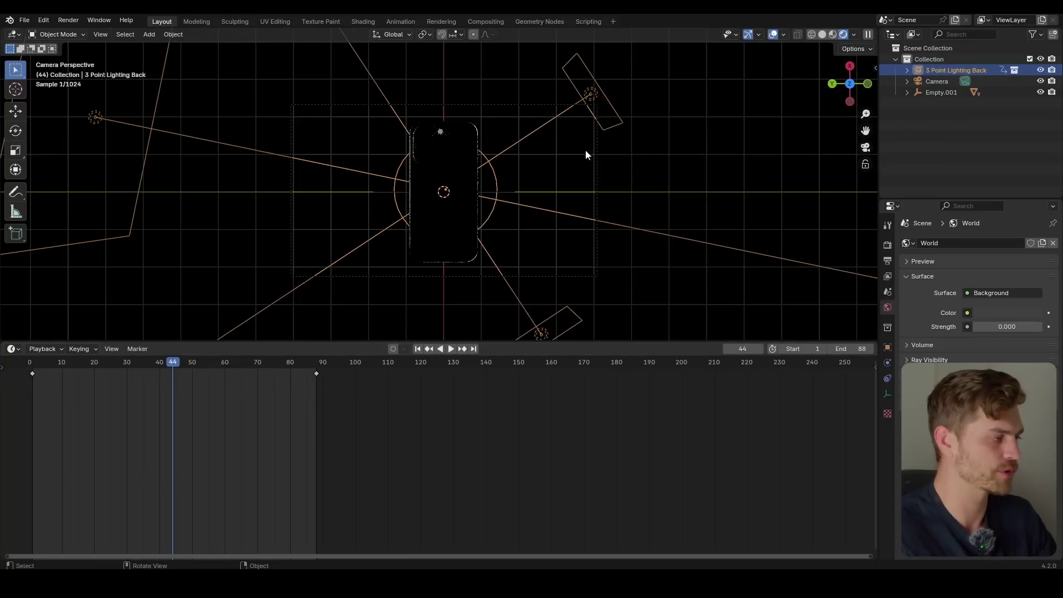
pyautogui.moveTo(501, 235); pyautogui.dragTo(495, 132, button='middle')
pyautogui.press('KP_0')
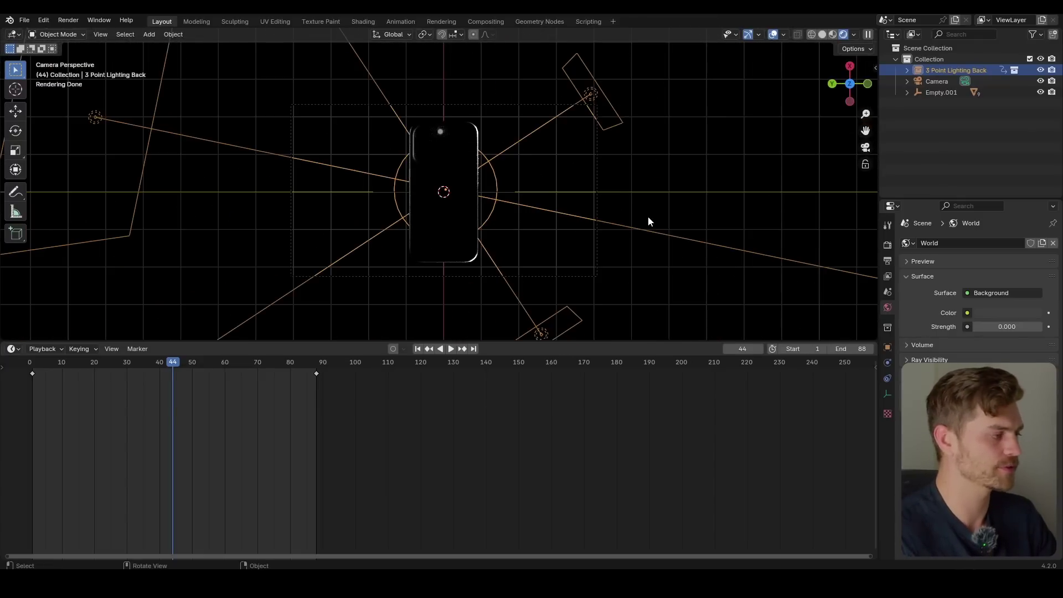
pyautogui.press('r')
pyautogui.press('y')
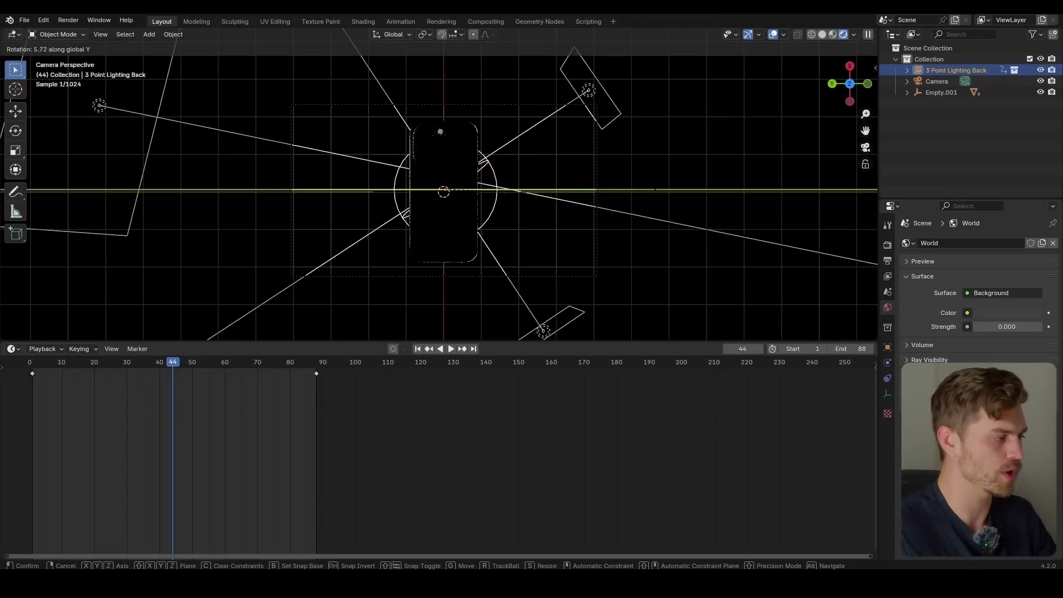
pyautogui.rightClick(612, 265)
# Tilt the lighting rig about 18° around the global X axis and insert a keyframe at frame 44
pyautogui.press('r')
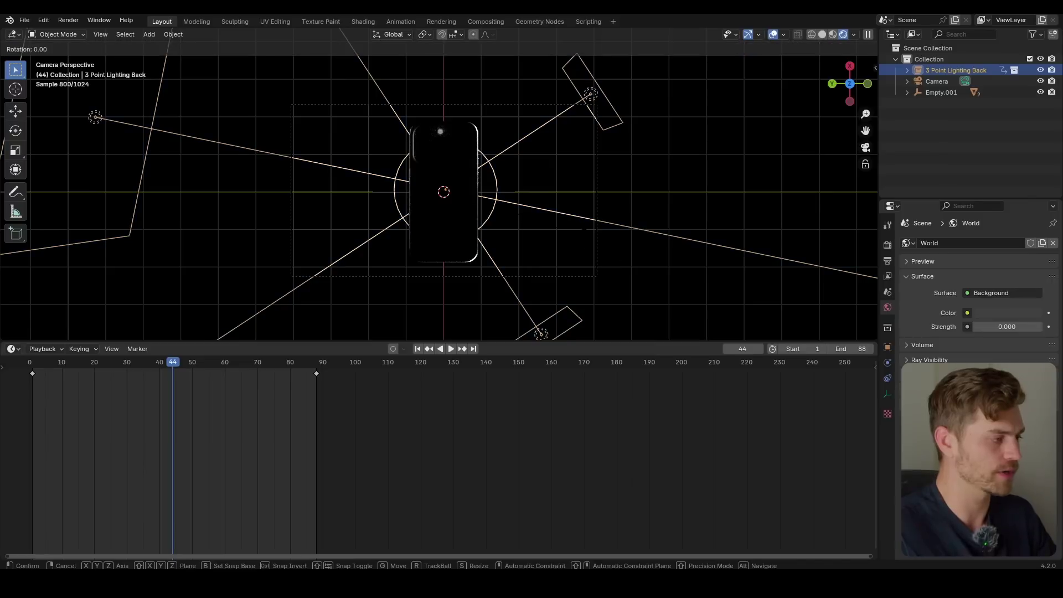
pyautogui.press('x')
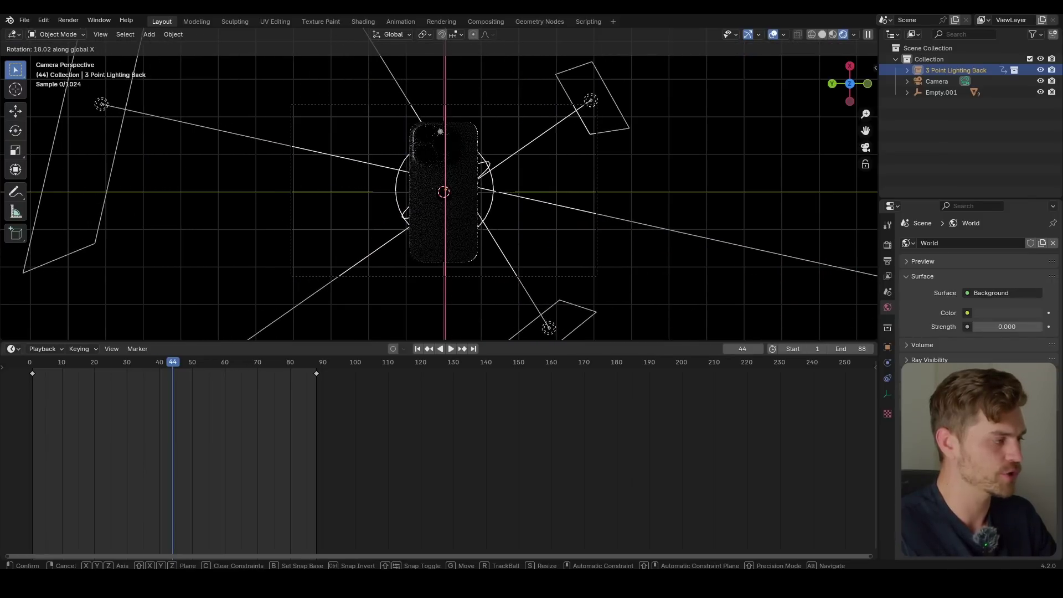
pyautogui.click(541, 264)
pyautogui.scroll(3, 476, 232)
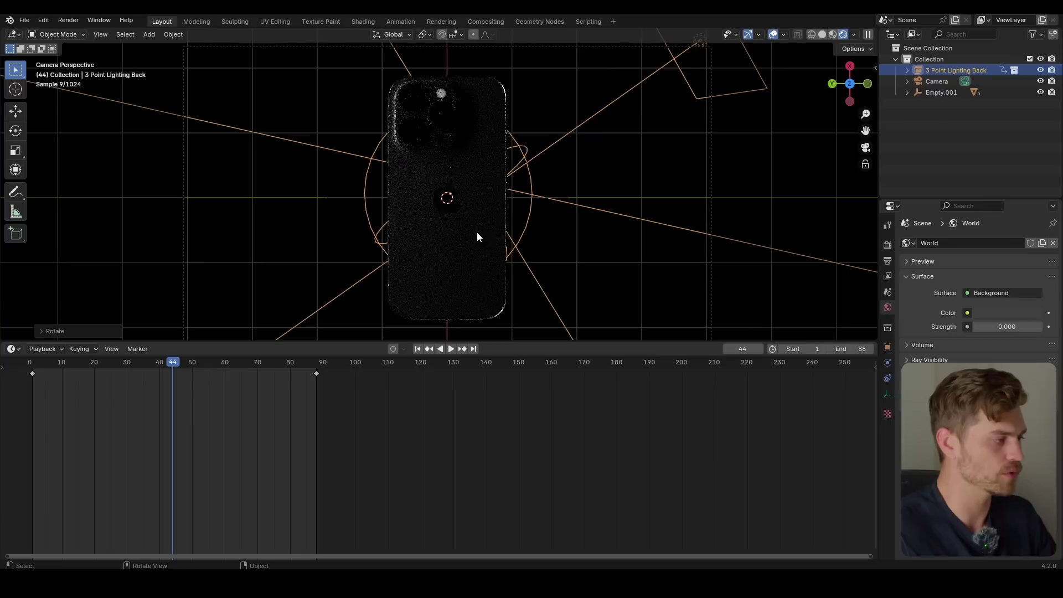
pyautogui.scroll(-2, 479, 200)
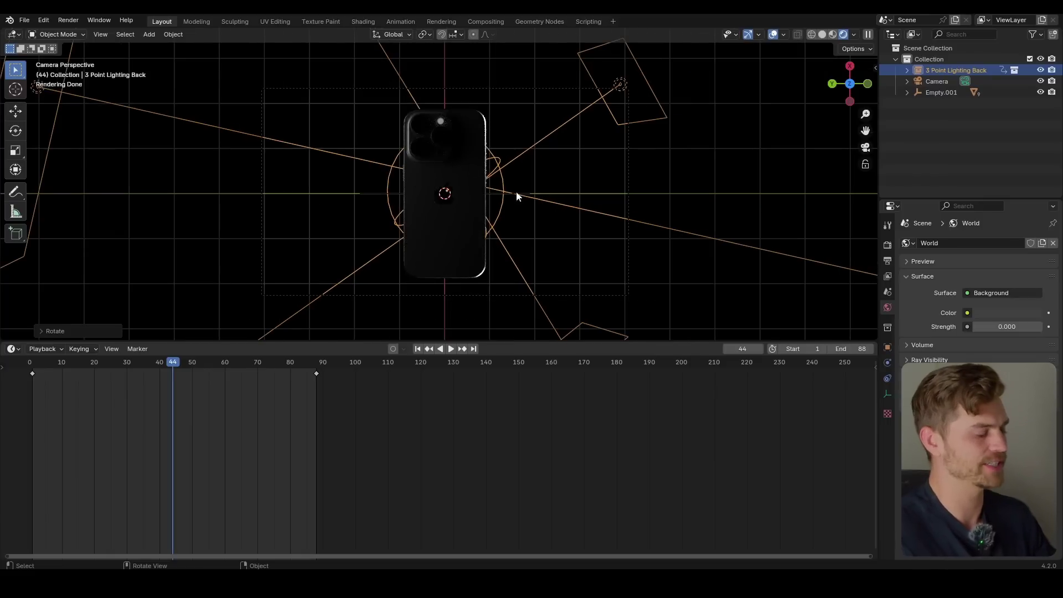
pyautogui.press('i')
# Play back the rig animation from frame 1 to check the back lighting, and save the file
pyautogui.moveTo(173, 365); pyautogui.dragTo(7, 372)
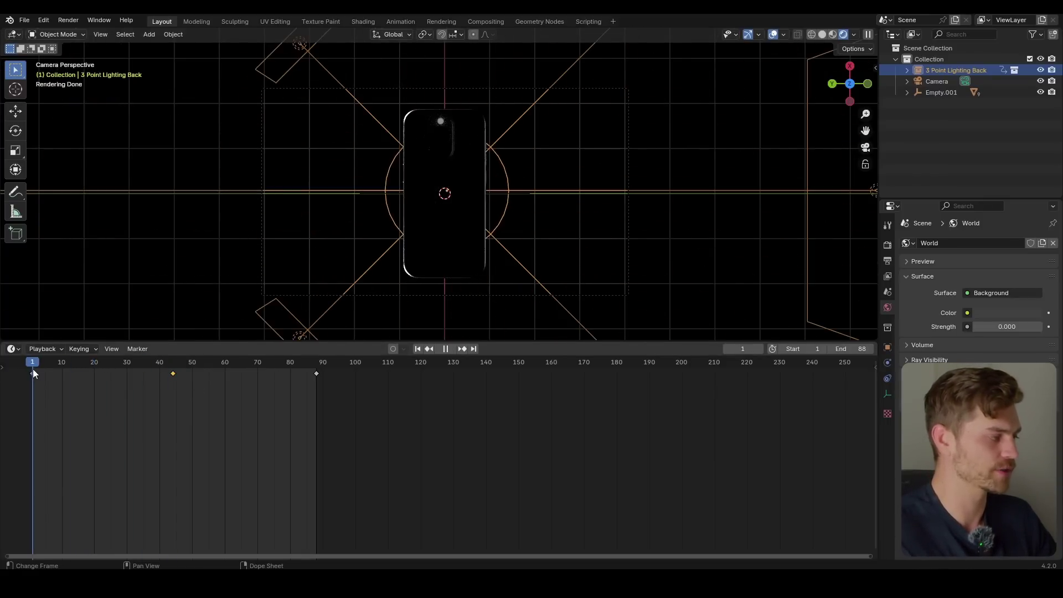
pyautogui.press('space')
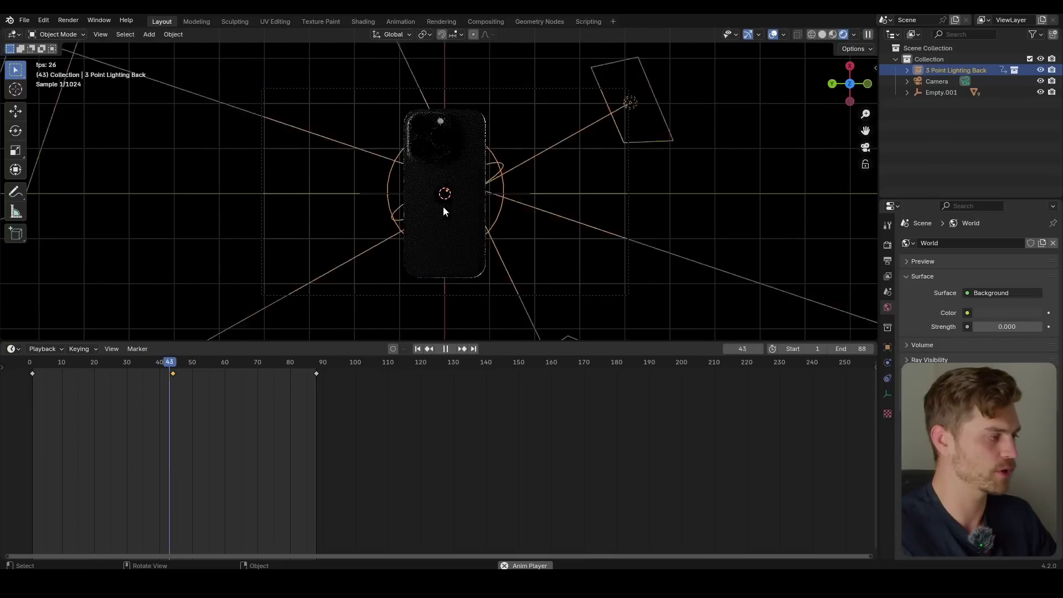
pyautogui.press('space')
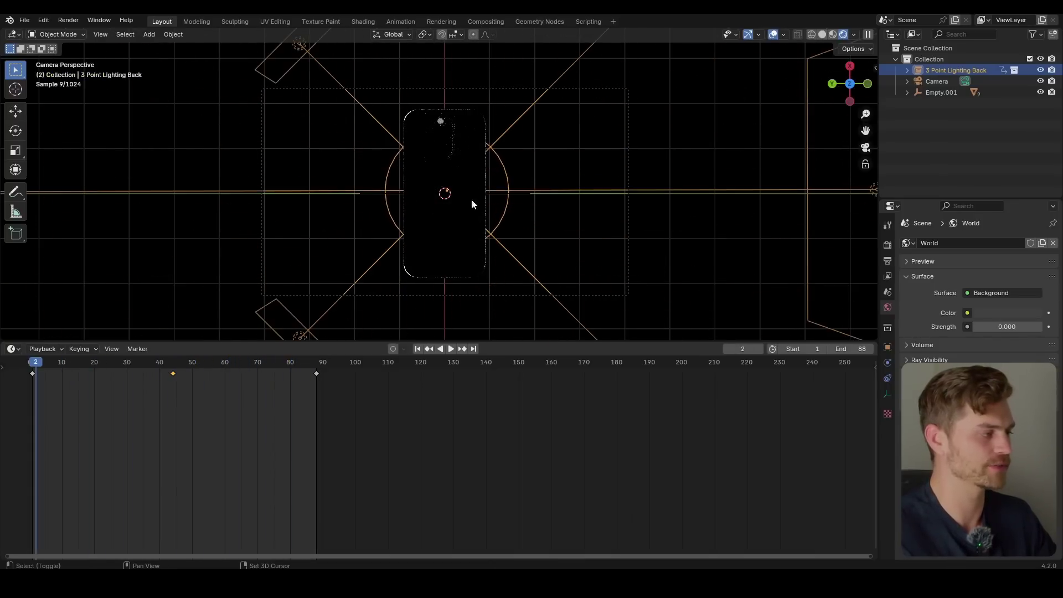
pyautogui.keyDown('ctrl'); pyautogui.moveTo(471, 205); pyautogui.dragTo(480, 204, button='middle'); pyautogui.keyUp('ctrl')
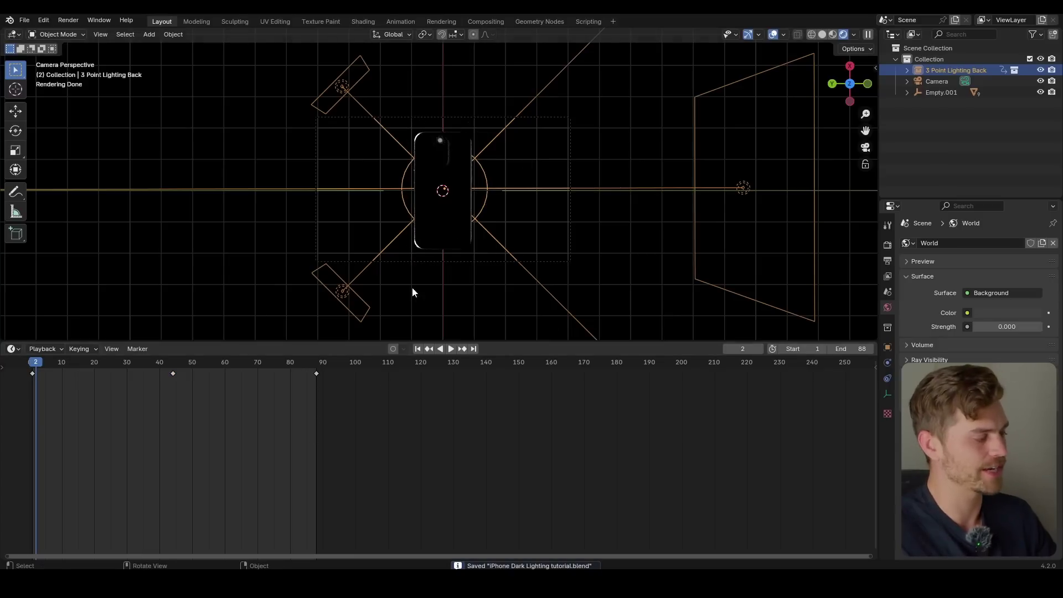
# Switch the Timeline to the Graph Editor and frame only the lighting rig's Z Euler Rotation curve
pyautogui.hotkey('ctrl', 'Tab')
pyautogui.press('Home')
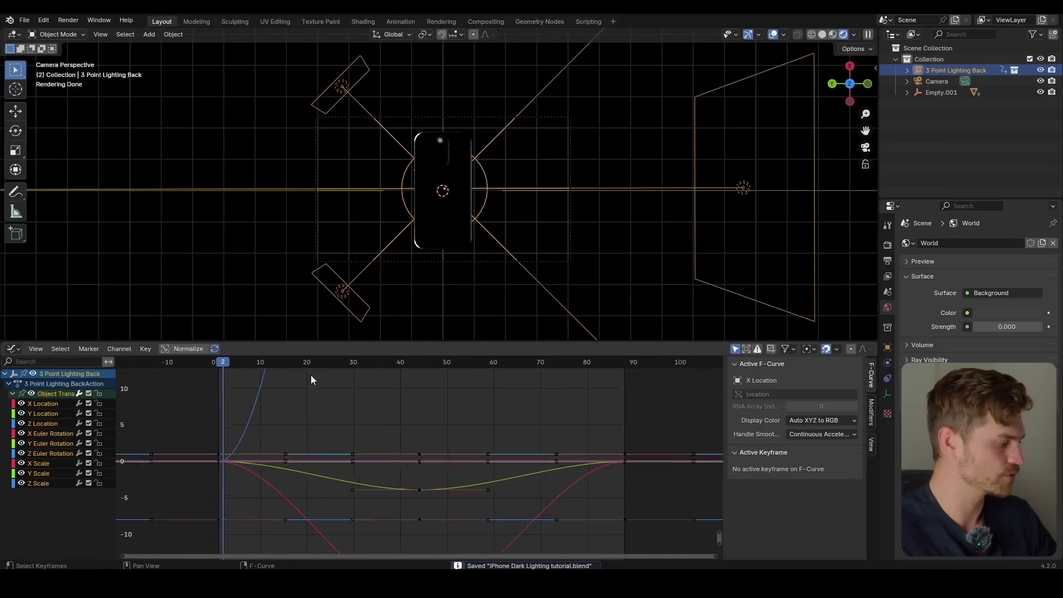
pyautogui.click(57, 453)
pyautogui.press('Home')
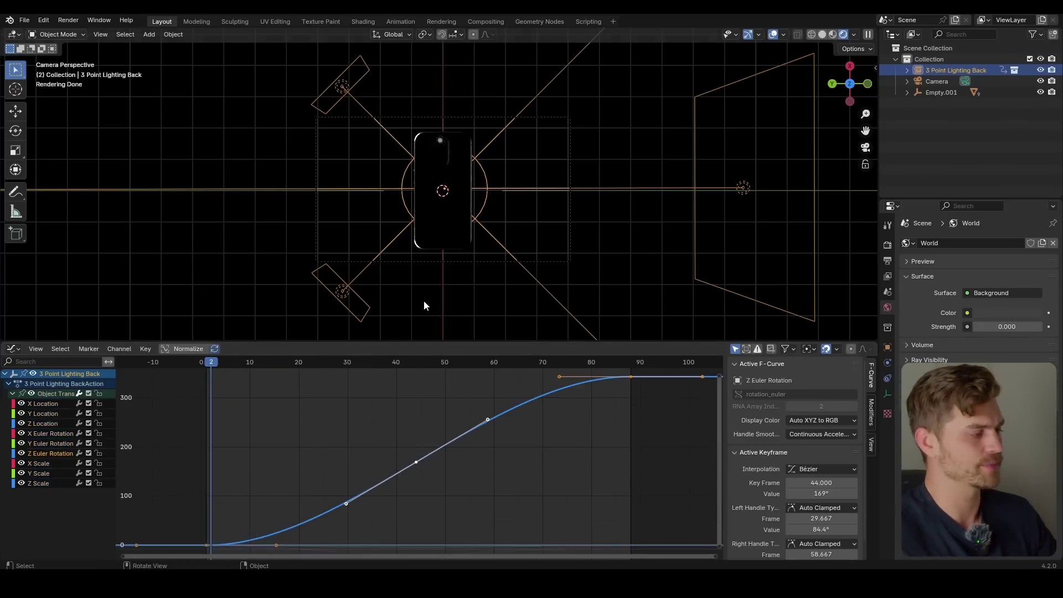
pyautogui.press('r')
pyautogui.press('z')
pyautogui.press('Escape')
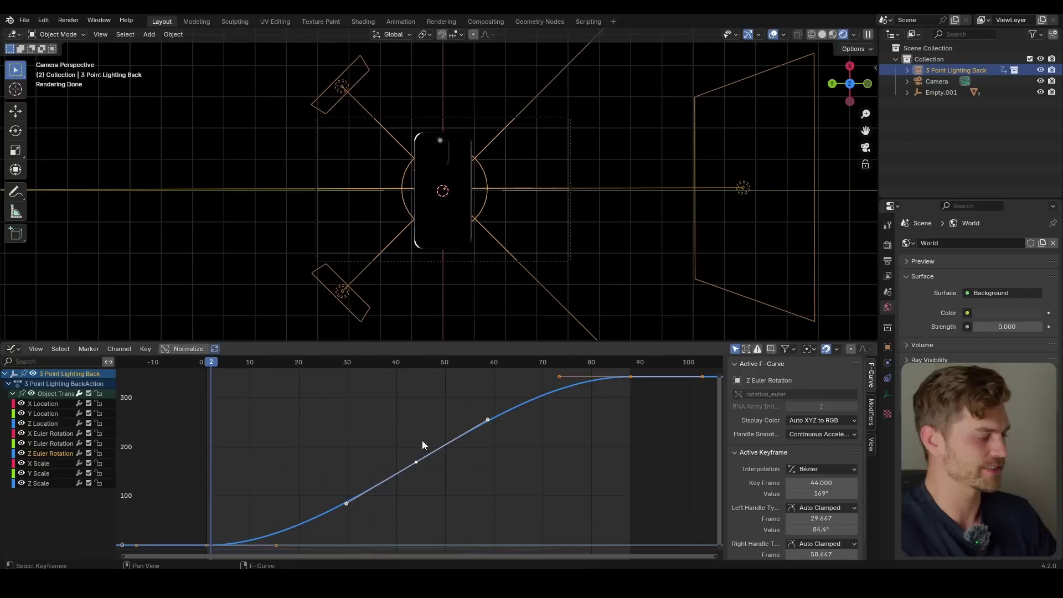
# Select the left handle of the Z Euler Rotation keyframe at frame 88 and play back the current timing
pyautogui.scroll(-3, 422, 445)
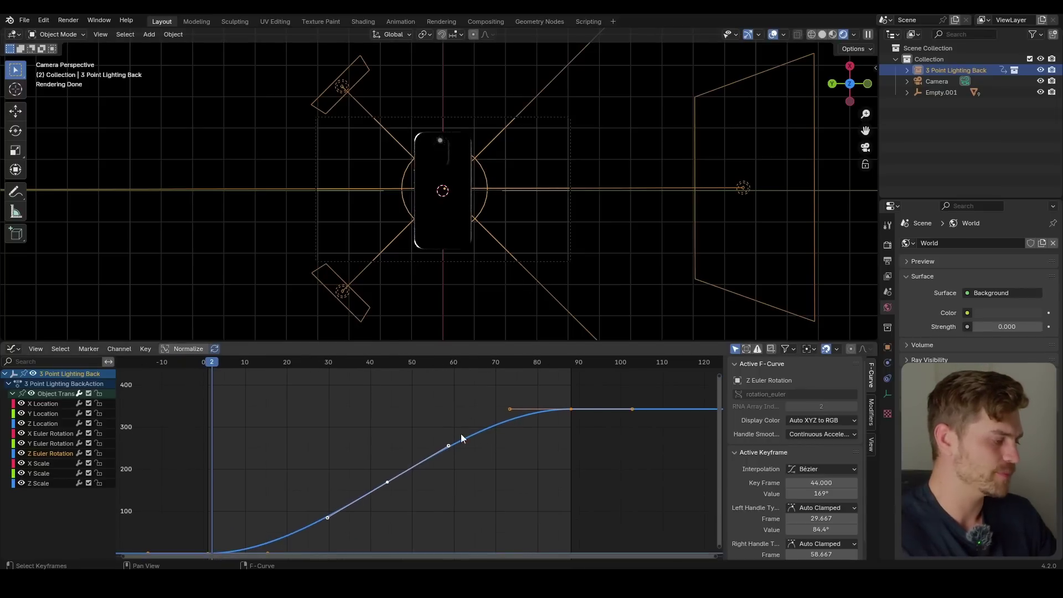
pyautogui.moveTo(507, 442); pyautogui.dragTo(513, 447, button='middle')
pyautogui.moveTo(536, 403); pyautogui.dragTo(496, 426)
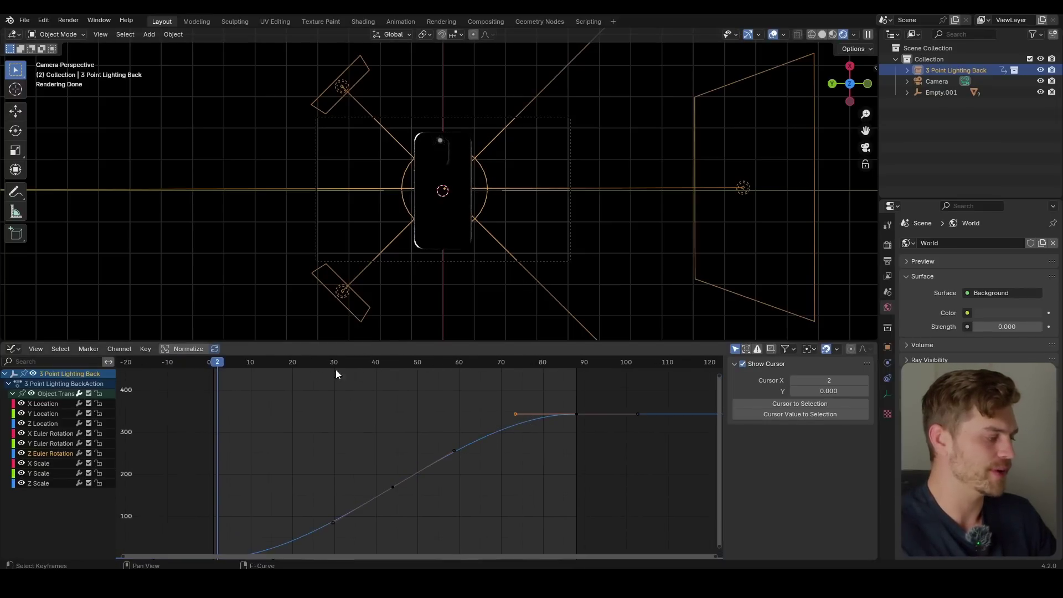
pyautogui.press('space')
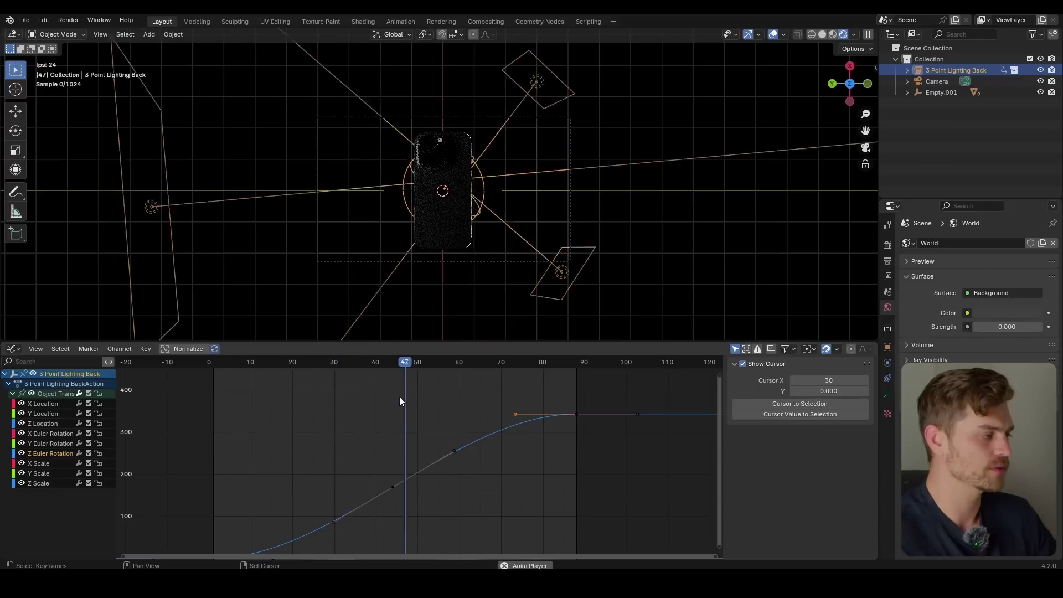
pyautogui.press('space')
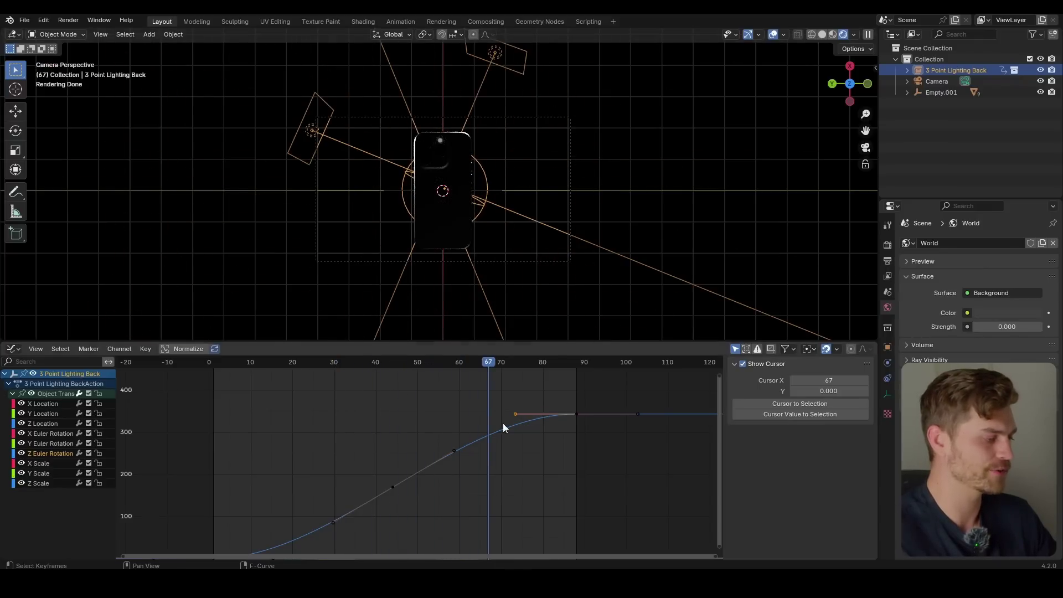
# Move the last keyframe's left handle about 20 frames earlier along X to lengthen the ease-out, and replay the animation
pyautogui.press('g')
pyautogui.press('x')
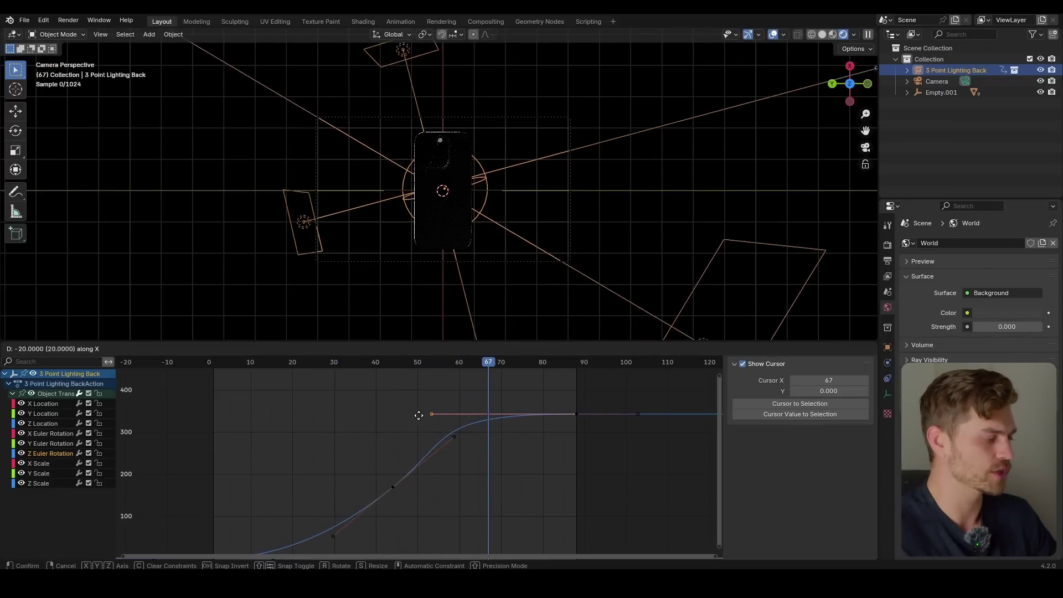
pyautogui.click(414, 415)
pyautogui.click(353, 363)
pyautogui.press('space')
pyautogui.press('space')
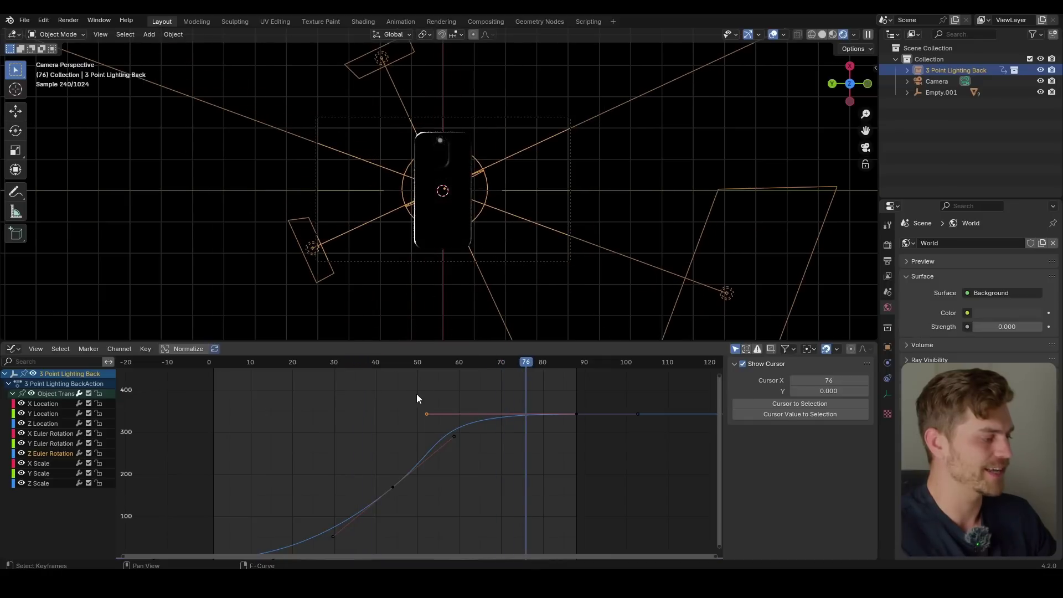
# Flatten the handles of the frame 44 keyframe on the Z rotation curve, shorten its right handle, and replay the animation
pyautogui.scroll(-4, 421, 402)
pyautogui.moveTo(390, 467); pyautogui.dragTo(403, 443, button='middle')
pyautogui.scroll(3, 398, 459)
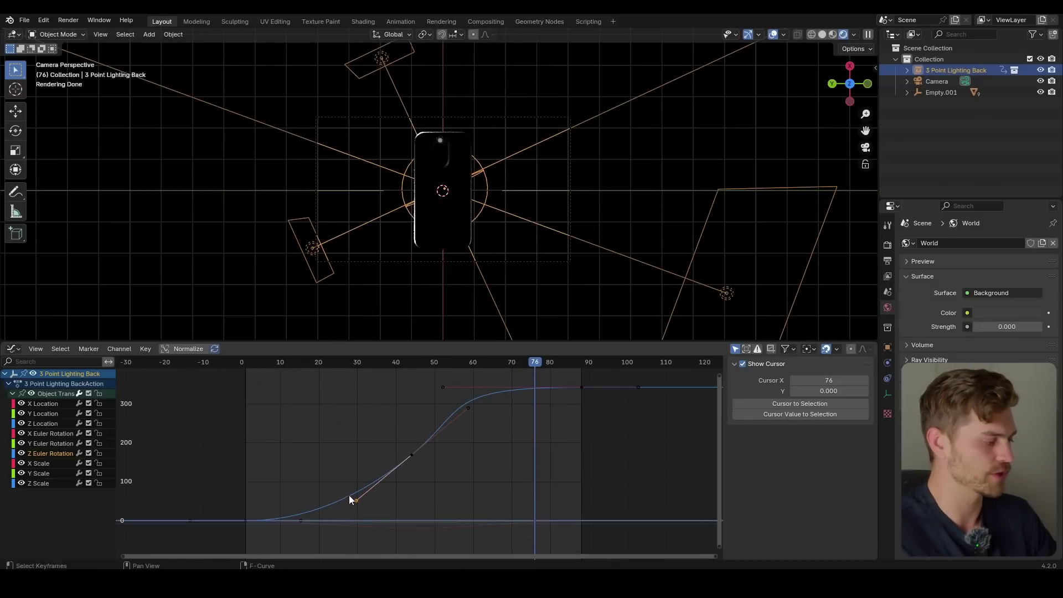
pyautogui.moveTo(349, 497); pyautogui.dragTo(328, 481)
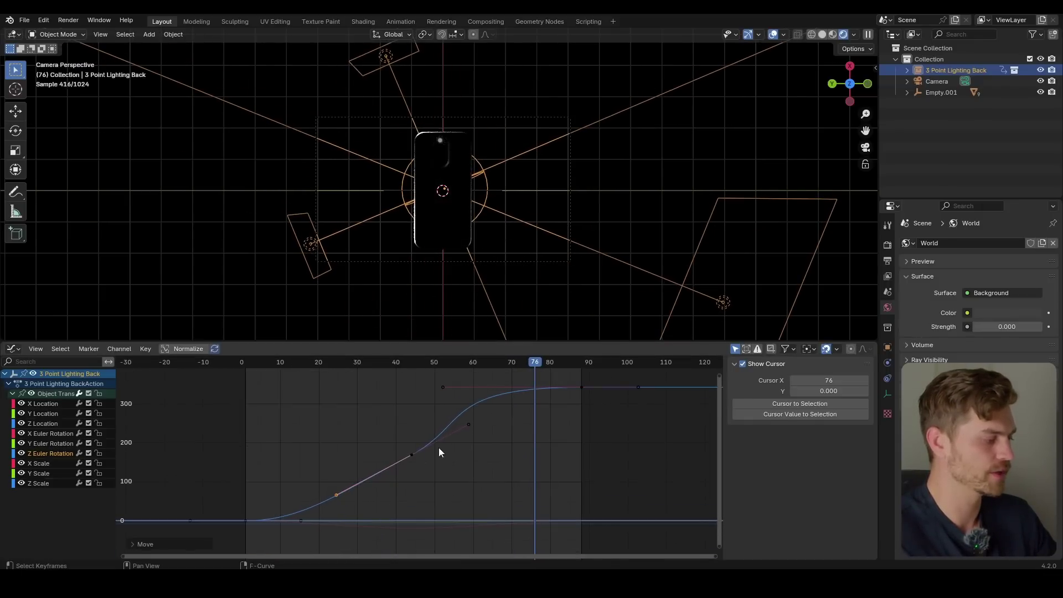
pyautogui.moveTo(467, 424); pyautogui.dragTo(432, 448)
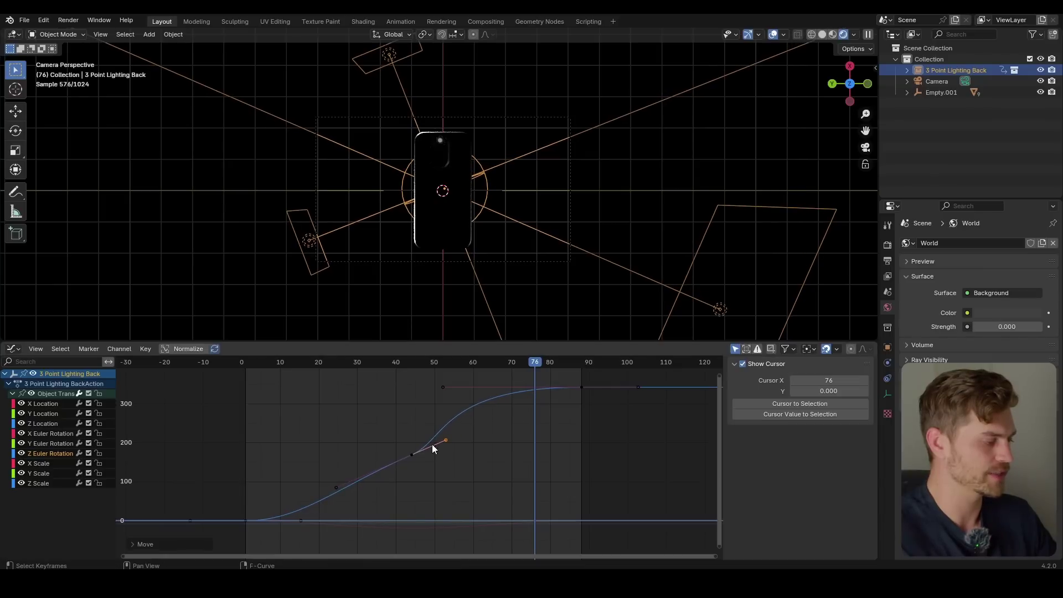
pyautogui.click(264, 367)
pyautogui.press('space')
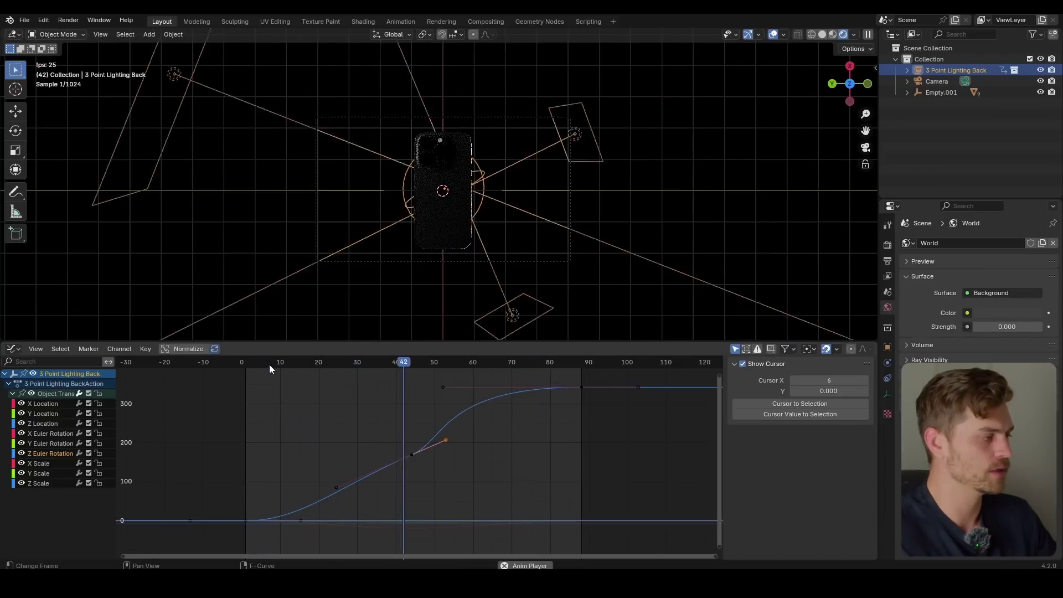
pyautogui.press('space')
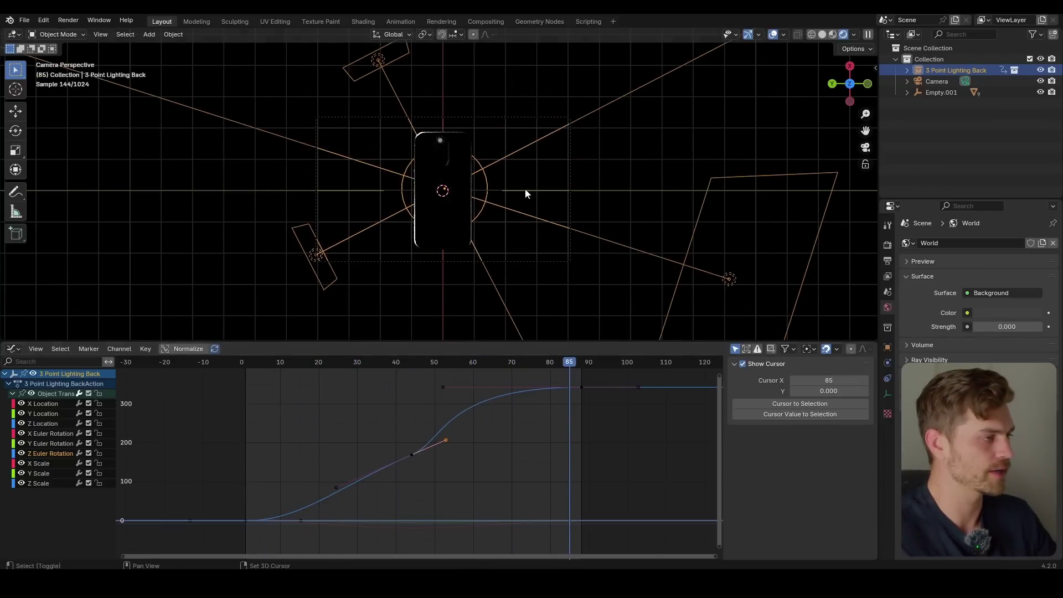
# Hide the viewport overlays and play back the animation from its early frames to judge the lighting motion
pyautogui.click(772, 35)
pyautogui.scroll(2, 489, 252)
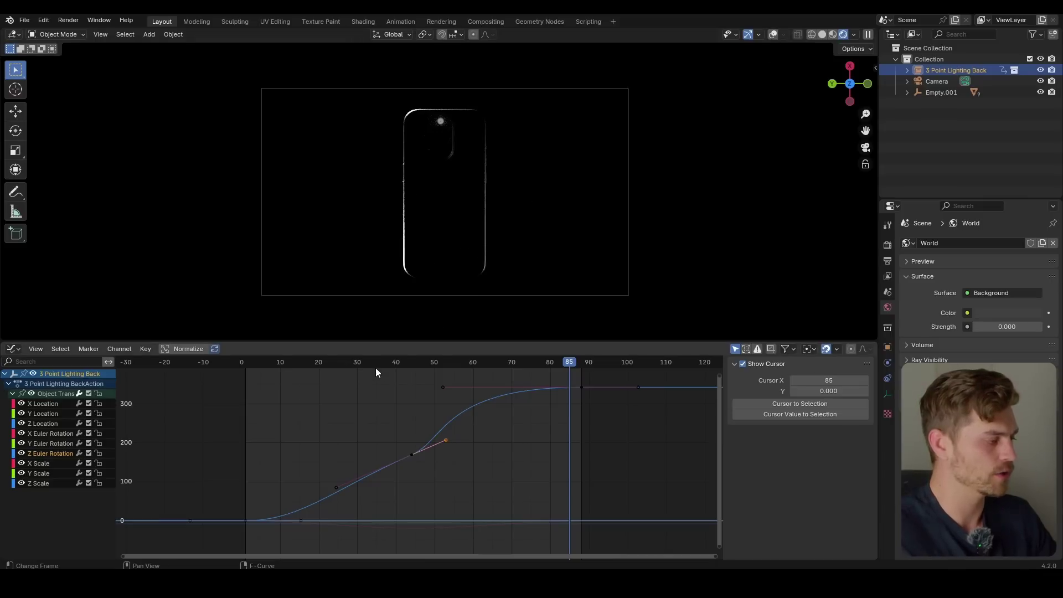
pyautogui.press('space')
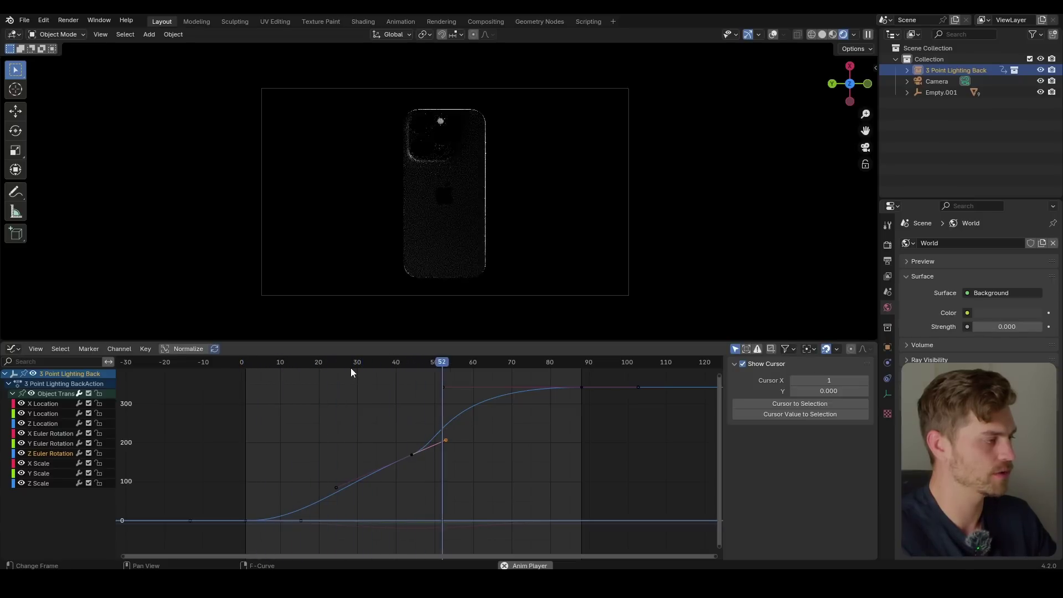
pyautogui.press('space')
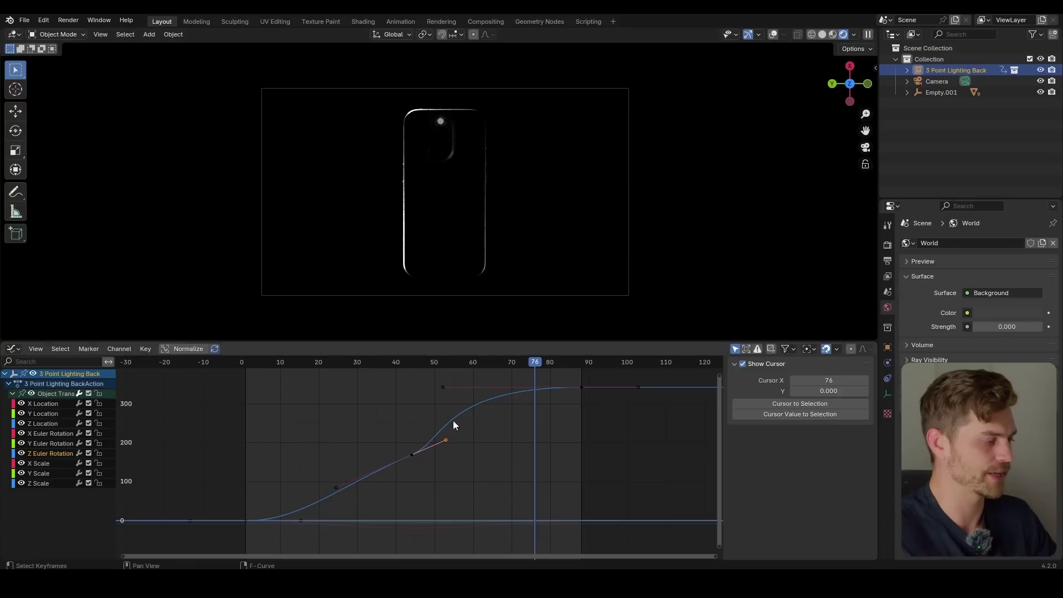
pyautogui.press('space')
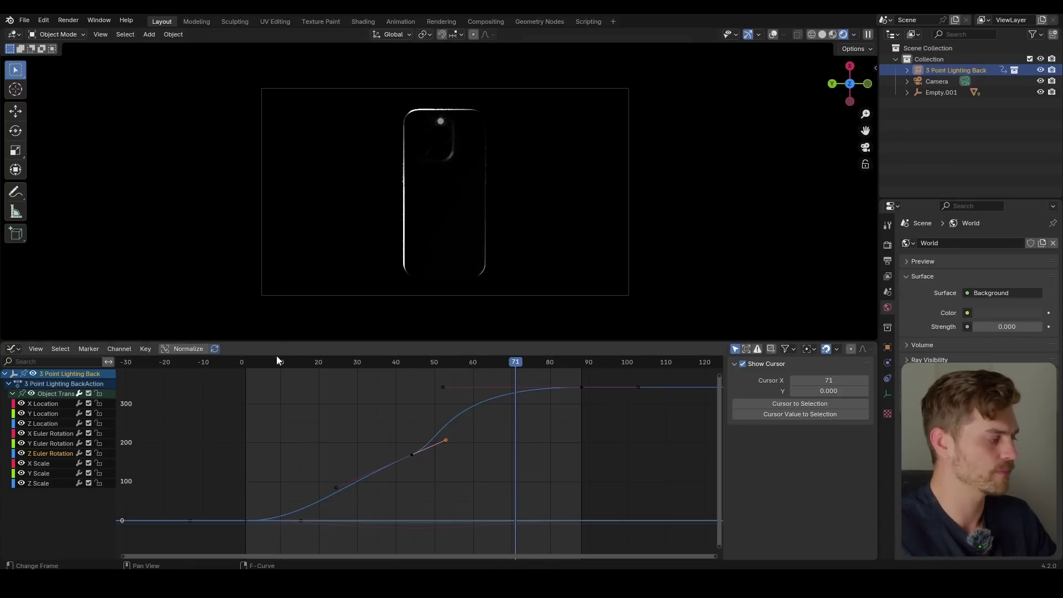
pyautogui.click(256, 362)
pyautogui.press('space')
pyautogui.press('space')
# Move the left handle of the frame 88 keyframe a few more frames earlier along X and replay the animation
pyautogui.click(443, 387)
pyautogui.press('g')
pyautogui.press('x')
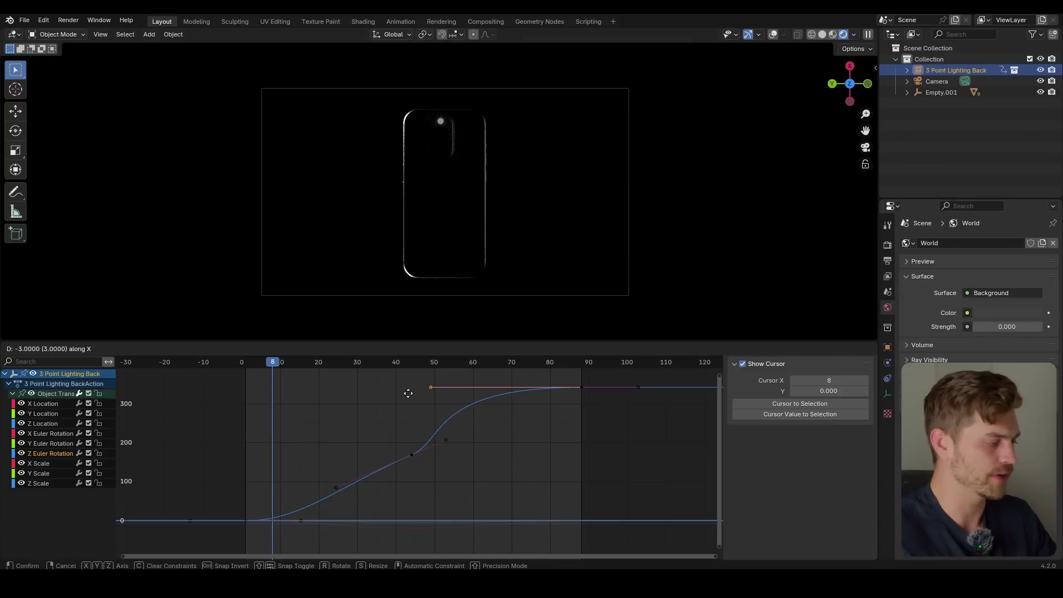
pyautogui.click(408, 393)
pyautogui.click(360, 360)
pyautogui.press('space')
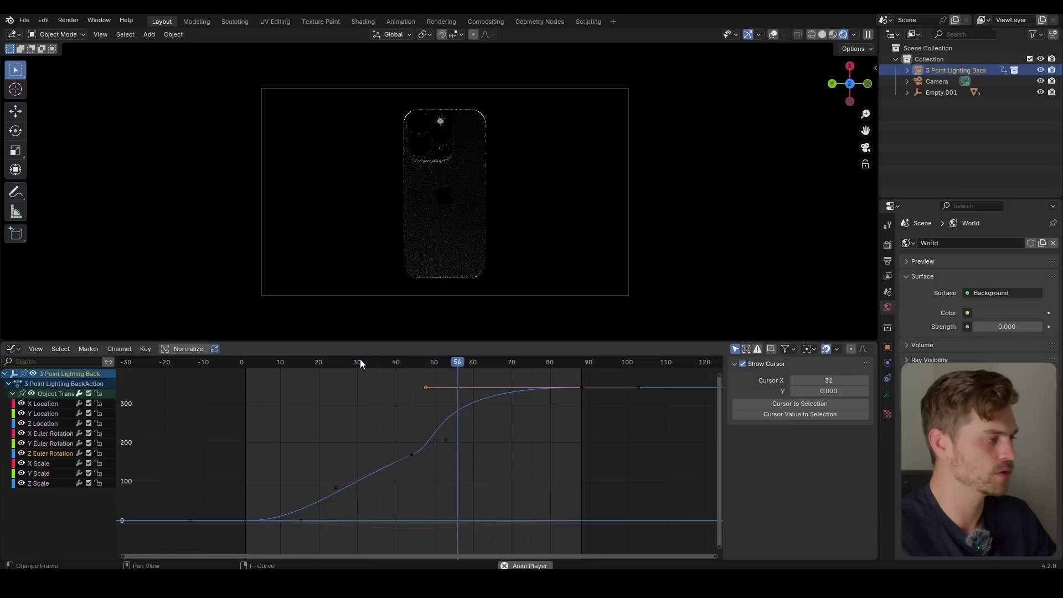
# Replay the lighting animation from about frame 3 and save the file
pyautogui.click(253, 361)
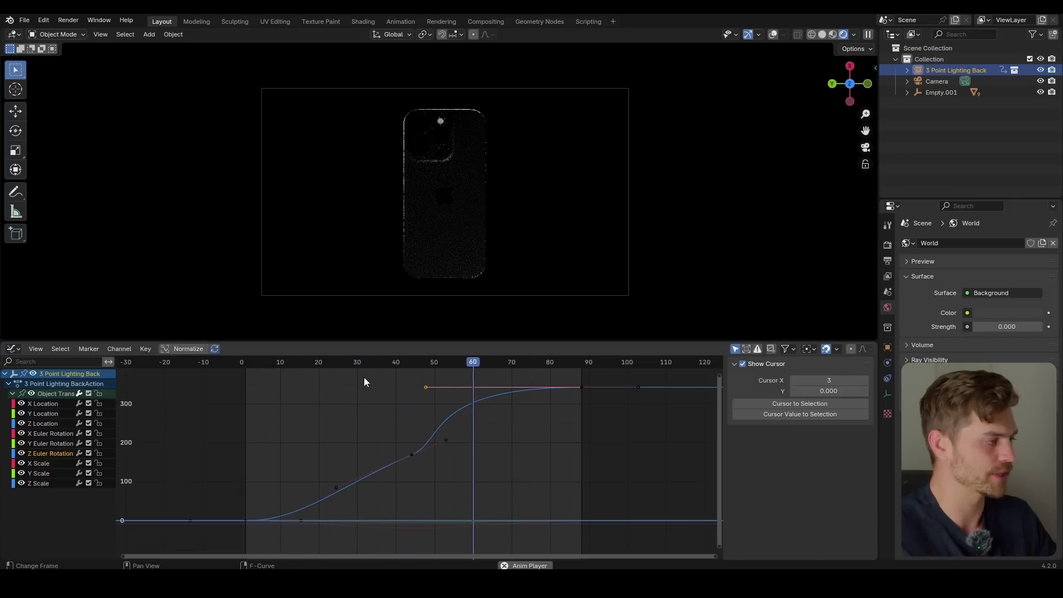
pyautogui.hotkey('ctrl', 's')
pyautogui.scroll(-2, 421, 430)
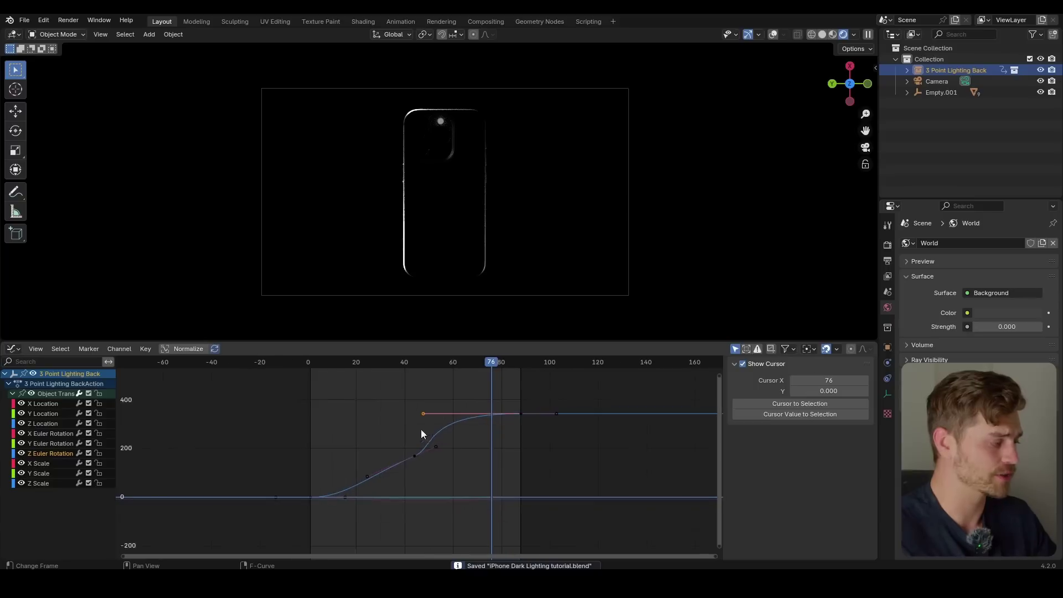
# Shorten both handles of the frame 44 keyframe on the light rig's Y Euler Rotation curve
pyautogui.click(68, 444)
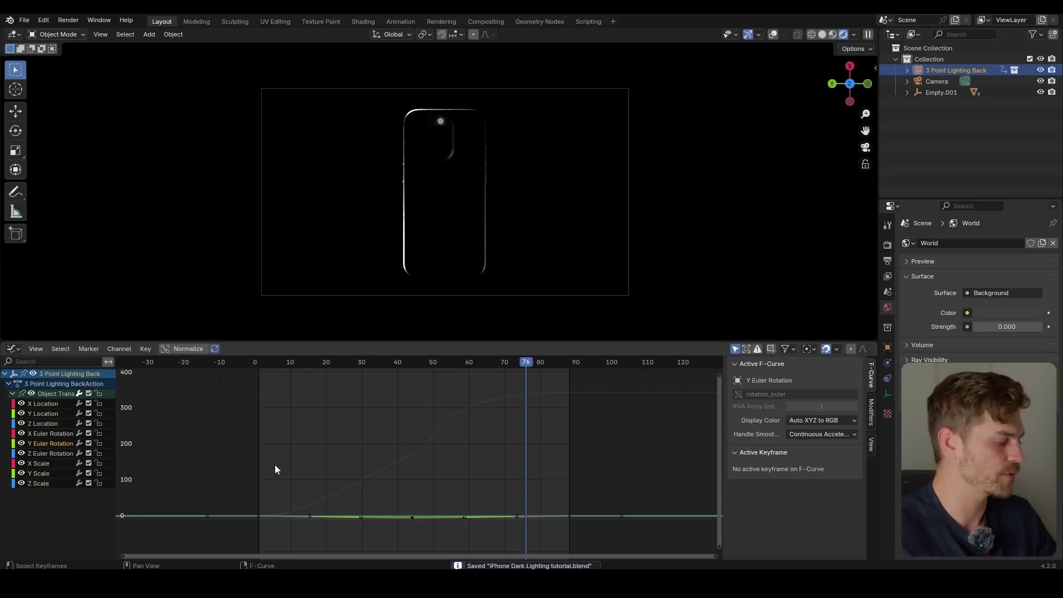
pyautogui.press('KP_Decimal')
pyautogui.scroll(-3, 327, 467)
pyautogui.moveTo(347, 463); pyautogui.dragTo(371, 431, button='middle')
pyautogui.scroll(3, 360, 458)
pyautogui.moveTo(576, 473); pyautogui.dragTo(260, 553)
pyautogui.press('s')
pyautogui.press('x')
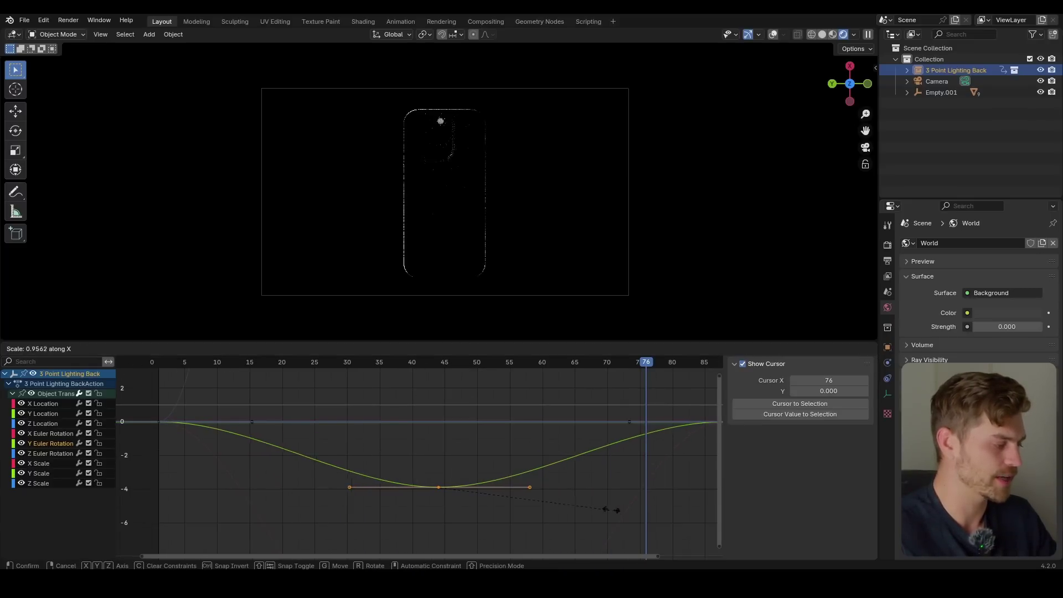
pyautogui.rightClick(498, 497)
pyautogui.press('s')
pyautogui.click(446, 483)
# Play the animation from about frame 7 to check the adjusted Y rotation
pyautogui.click(198, 361)
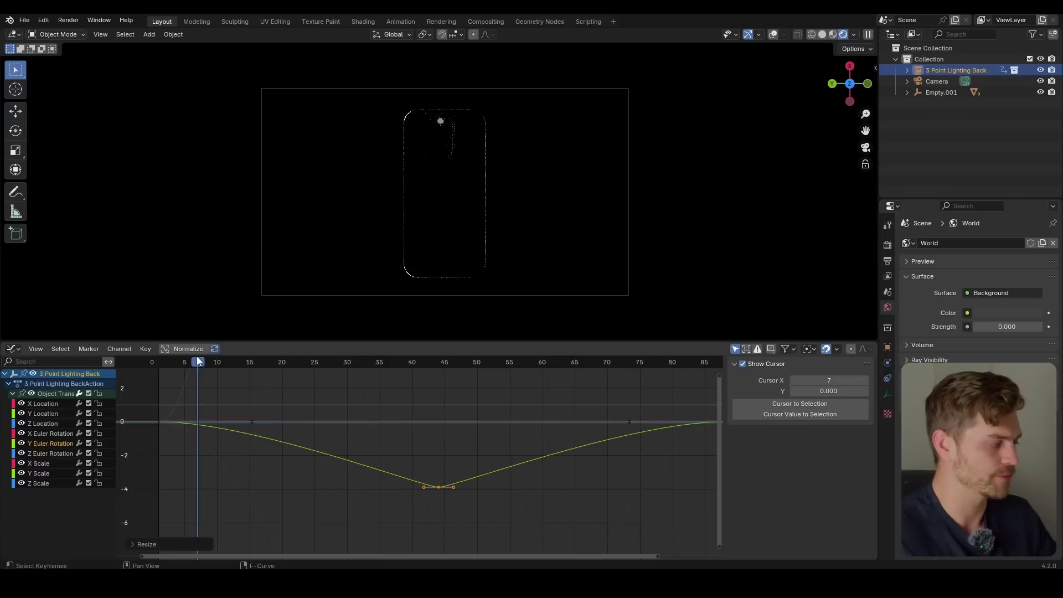
pyautogui.press('space')
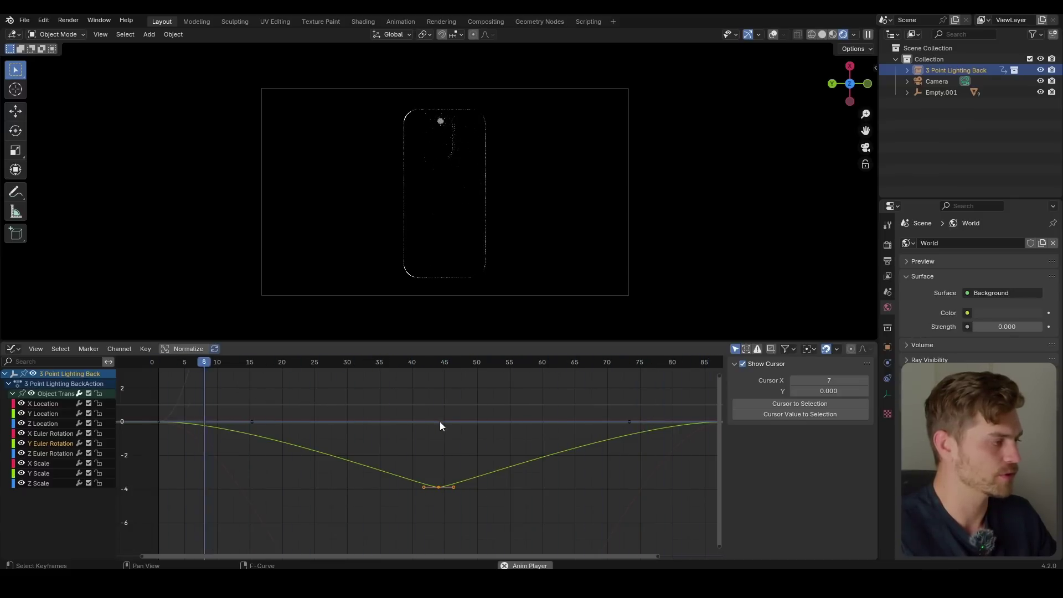
pyautogui.press('space')
# Pull the left handle of the frame 44 Y rotation keyframe earlier and downward, and replay the animation from frame 1
pyautogui.click(424, 487)
pyautogui.press('g')
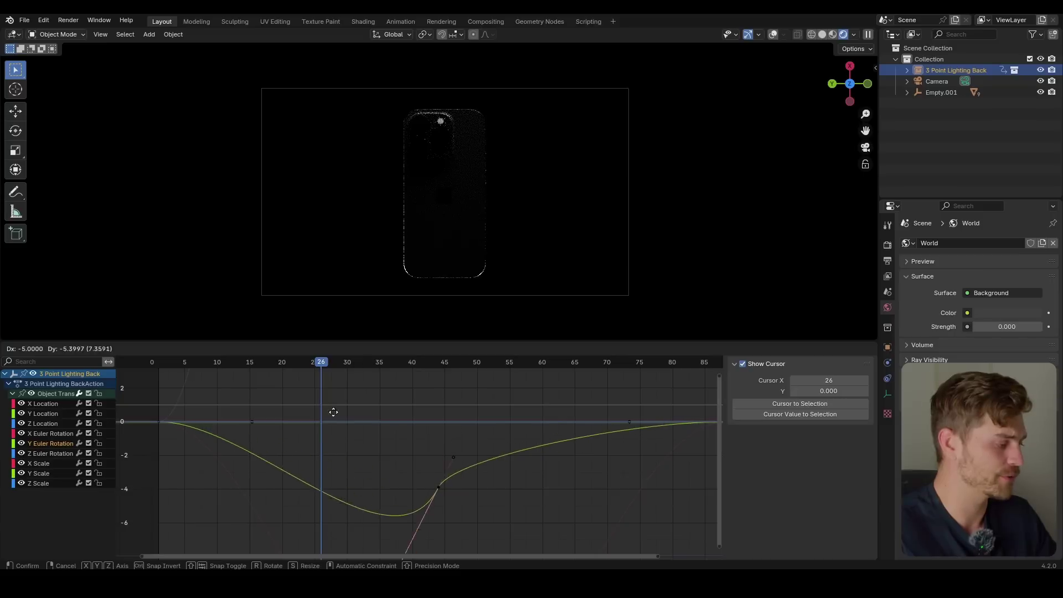
pyautogui.click(312, 470)
pyautogui.click(160, 361)
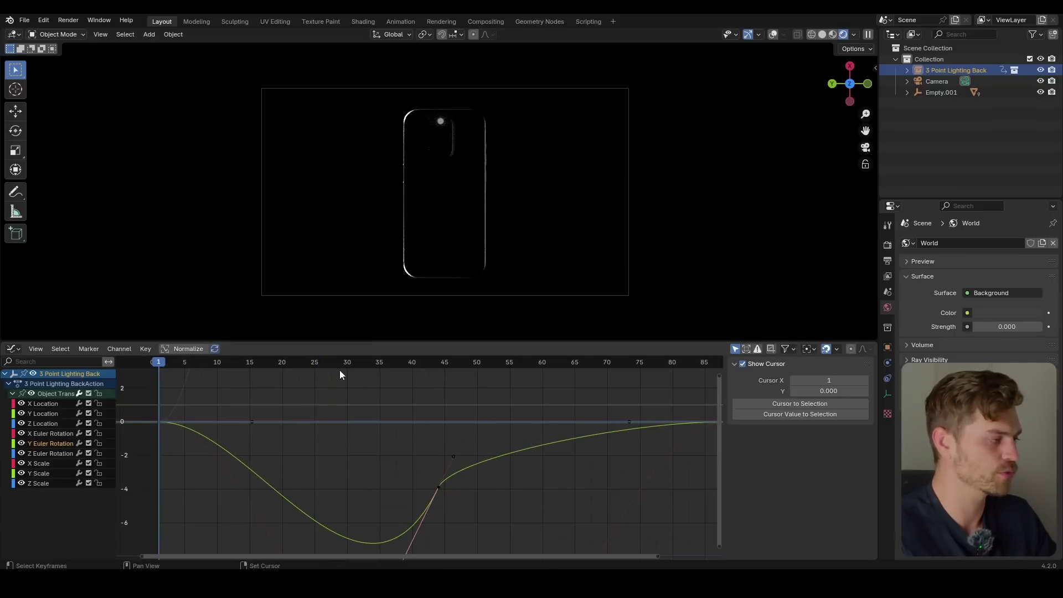
pyautogui.press('space')
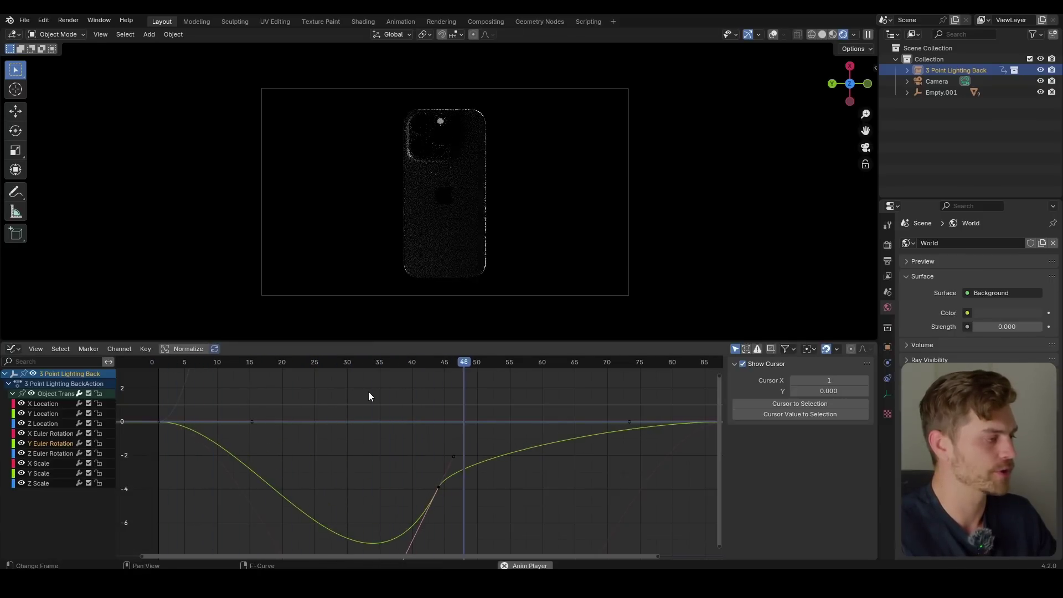
pyautogui.scroll(-2, 488, 405)
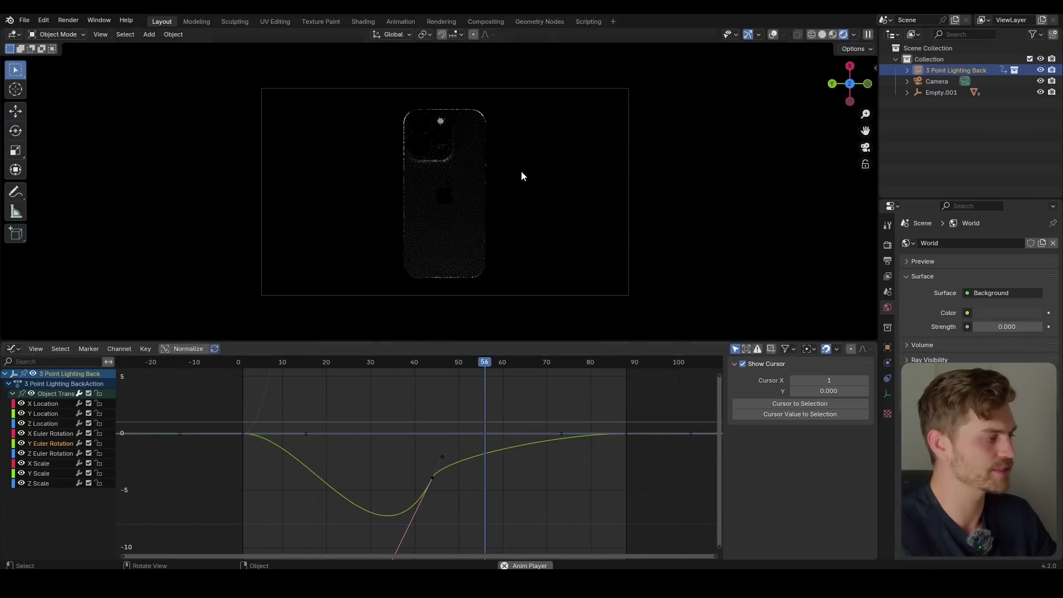
pyautogui.press('space')
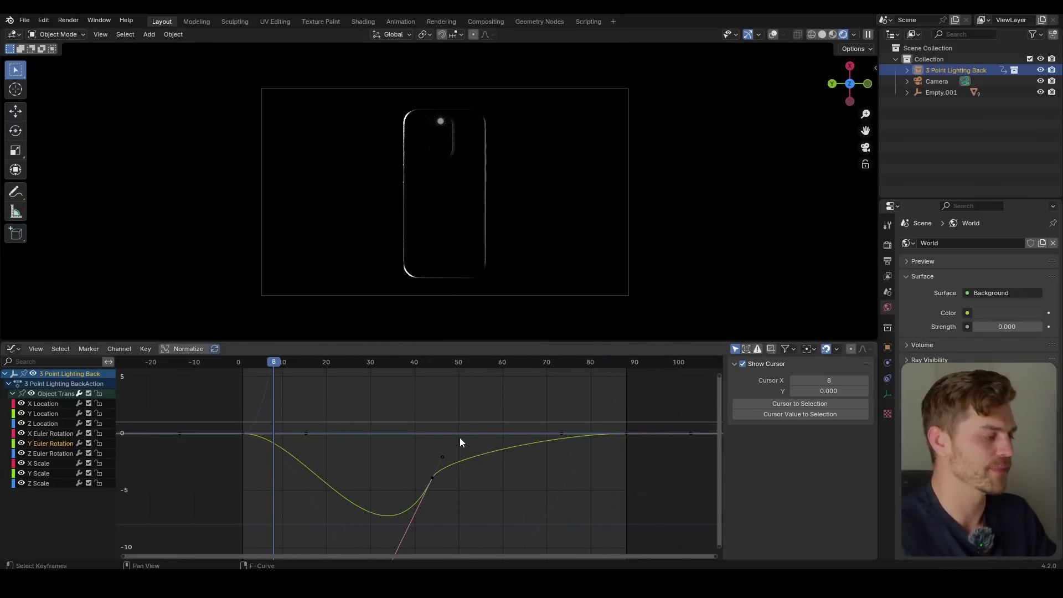
# Play the animation once more from about frame 8 and save the file
pyautogui.press('space')
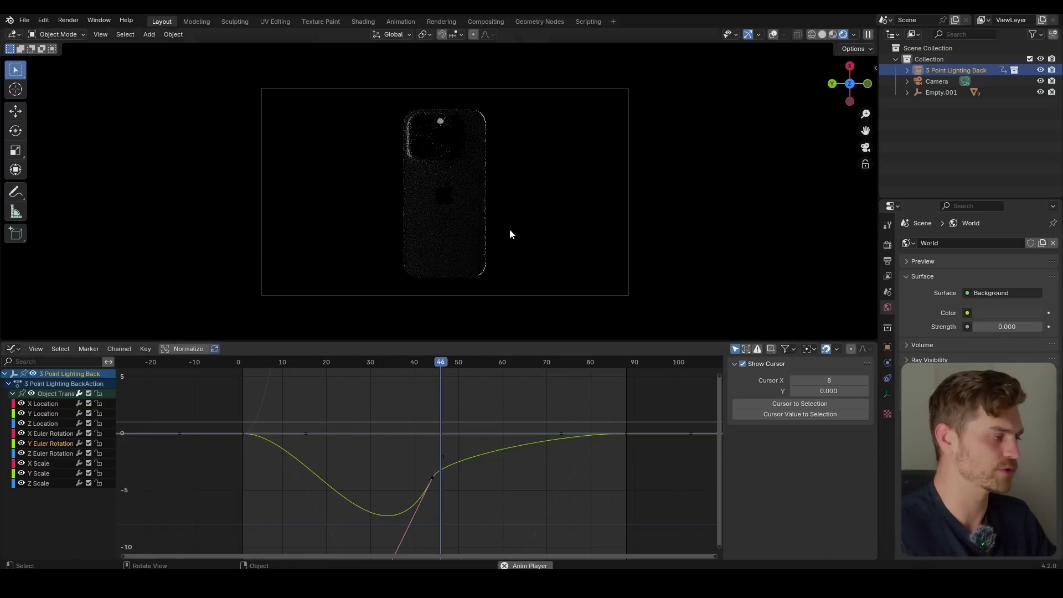
pyautogui.press('space')
pyautogui.hotkey('ctrl', 's')
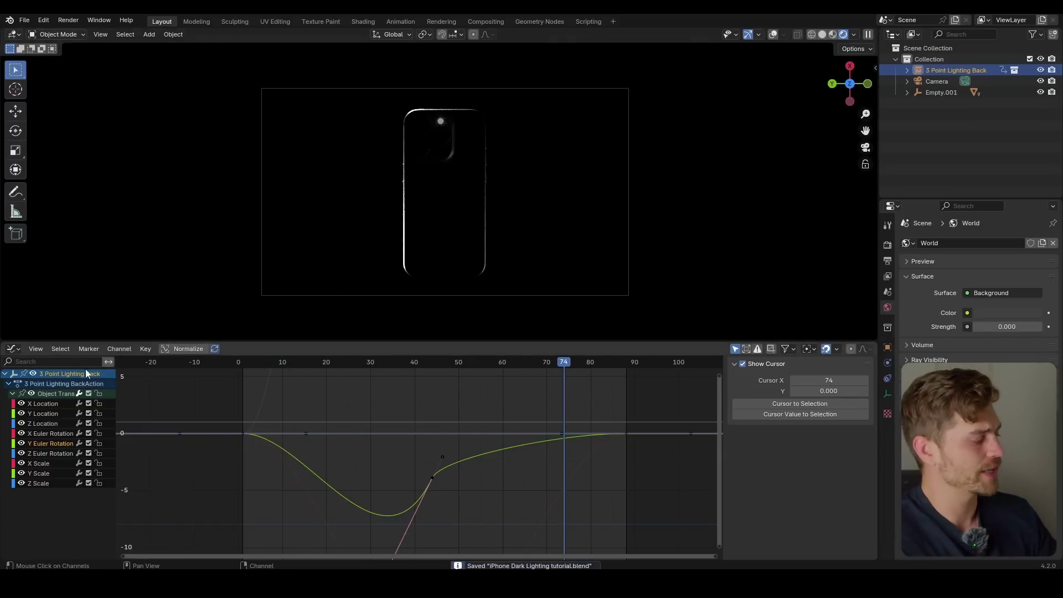
# Bring up the Z Euler Rotation curve and replay the animation from the middle frames to review its easing
pyautogui.click(14, 393)
pyautogui.click(14, 393)
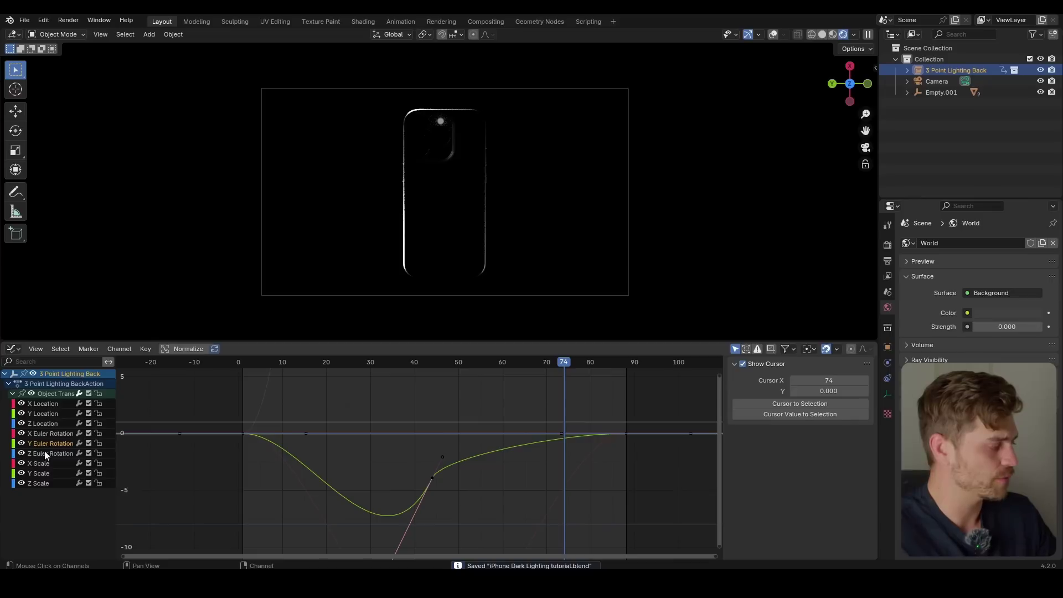
pyautogui.click(47, 454)
pyautogui.press('Home')
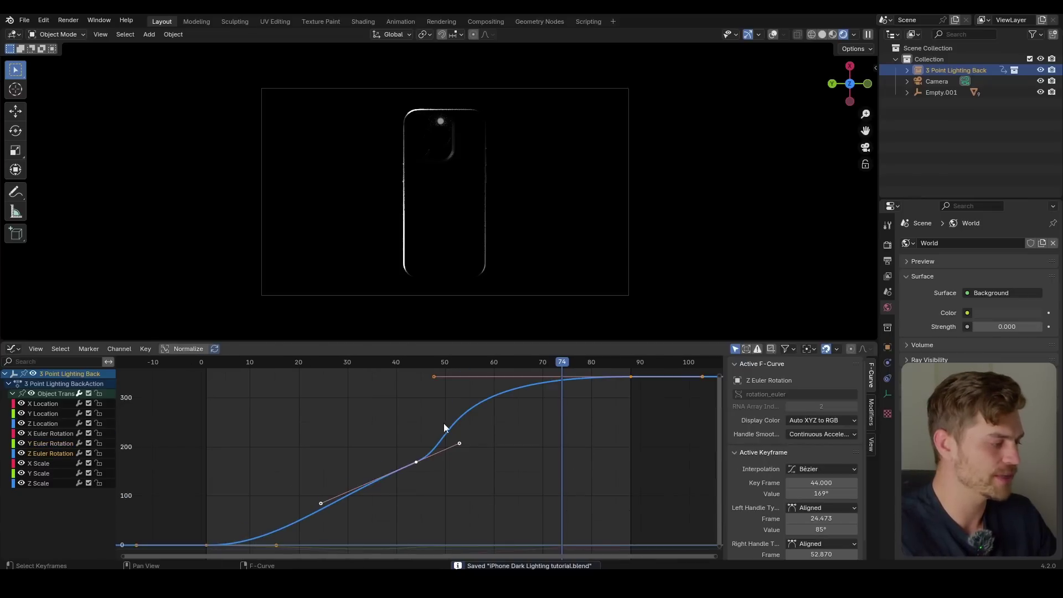
pyautogui.moveTo(444, 423); pyautogui.dragTo(446, 442, button='middle')
pyautogui.click(382, 360)
pyautogui.press('space')
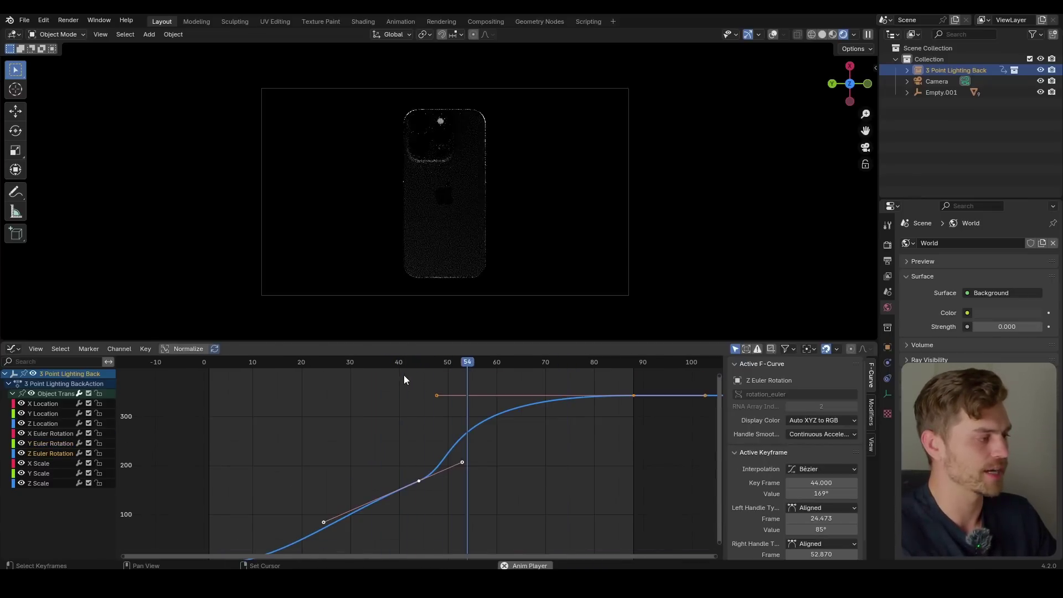
pyautogui.press('space')
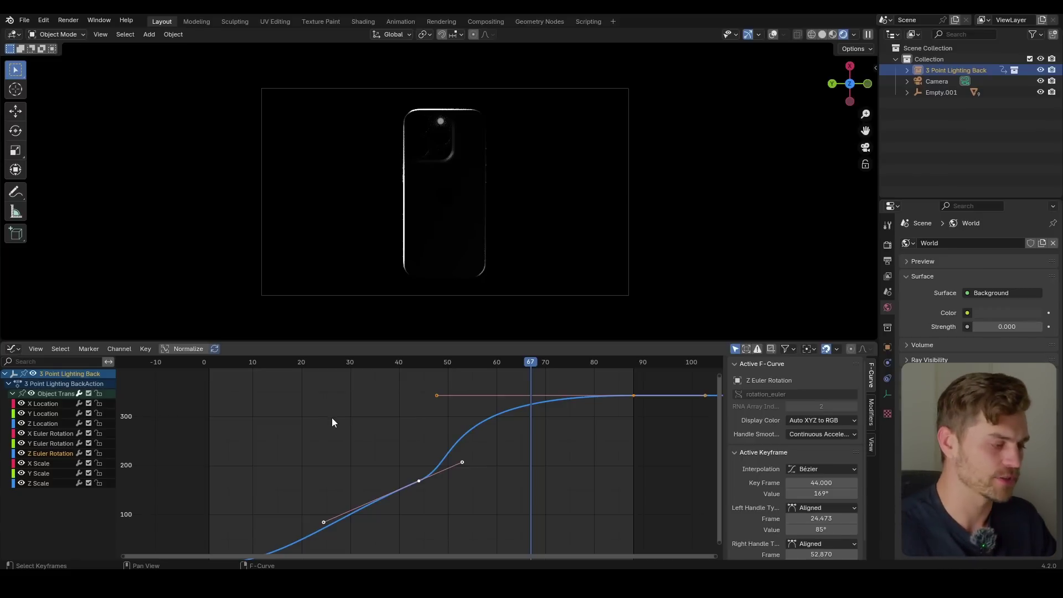
# Switch the Graph Editor area back to the Timeline and save the file
pyautogui.click(20, 348)
pyautogui.click(164, 404)
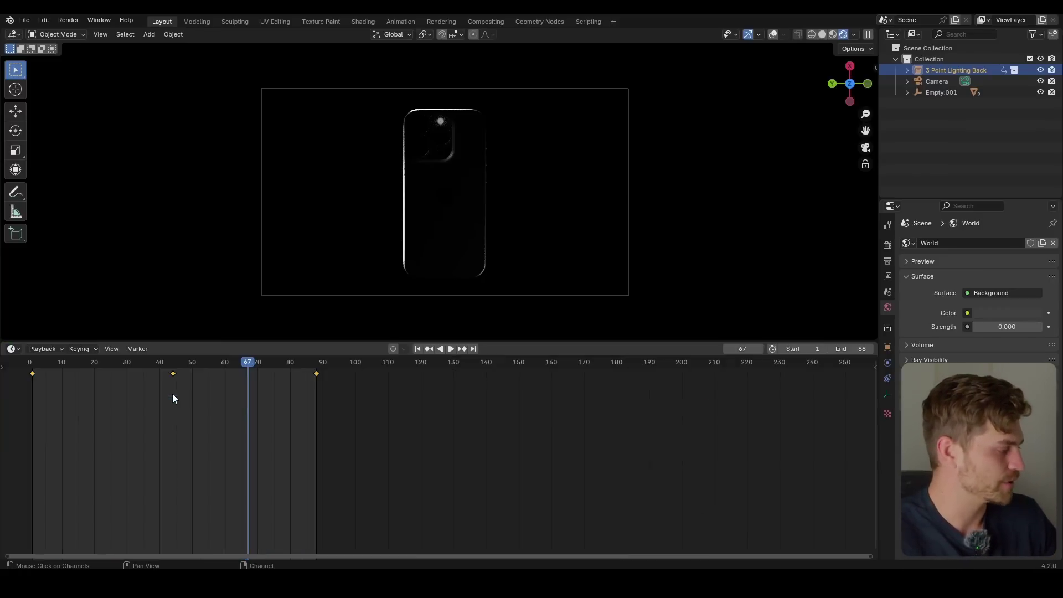
pyautogui.hotkey('ctrl', 's')
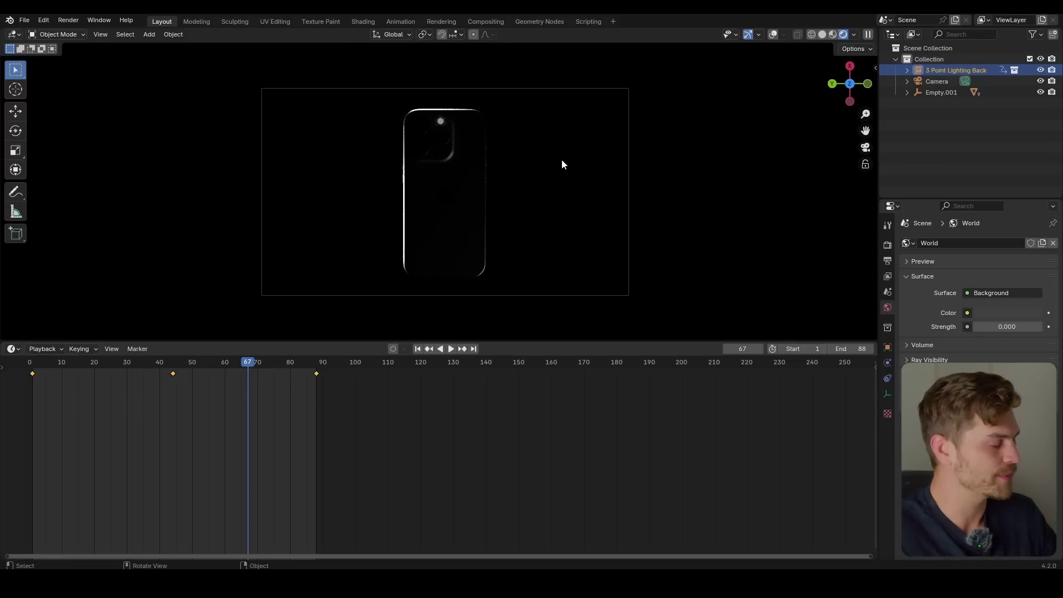
# Show the viewport overlays and select the camera at frame 1
pyautogui.moveTo(118, 362); pyautogui.dragTo(36, 364)
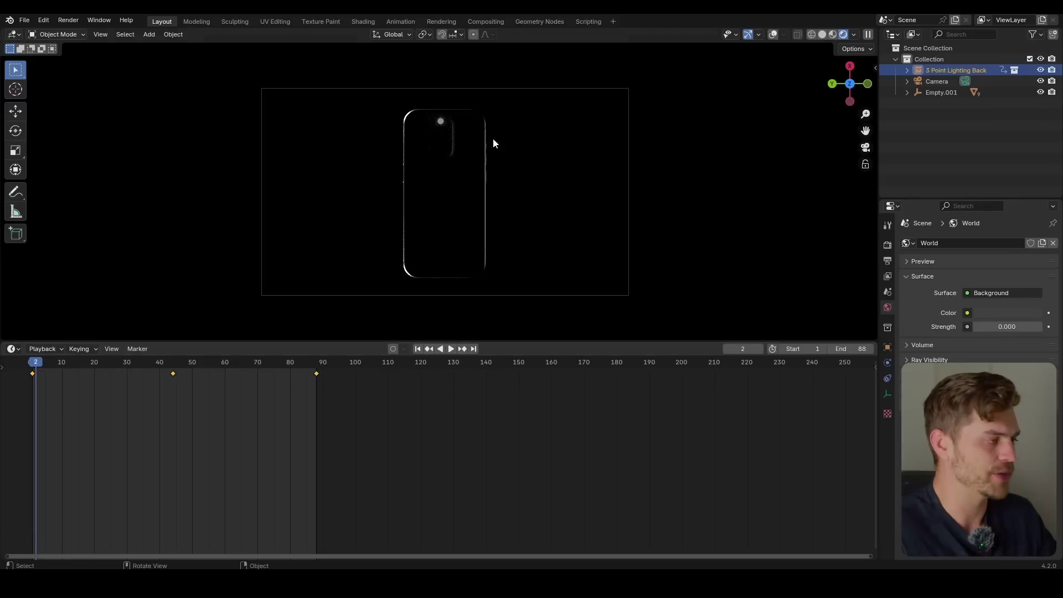
pyautogui.click(771, 35)
pyautogui.click(772, 36)
pyautogui.click(773, 37)
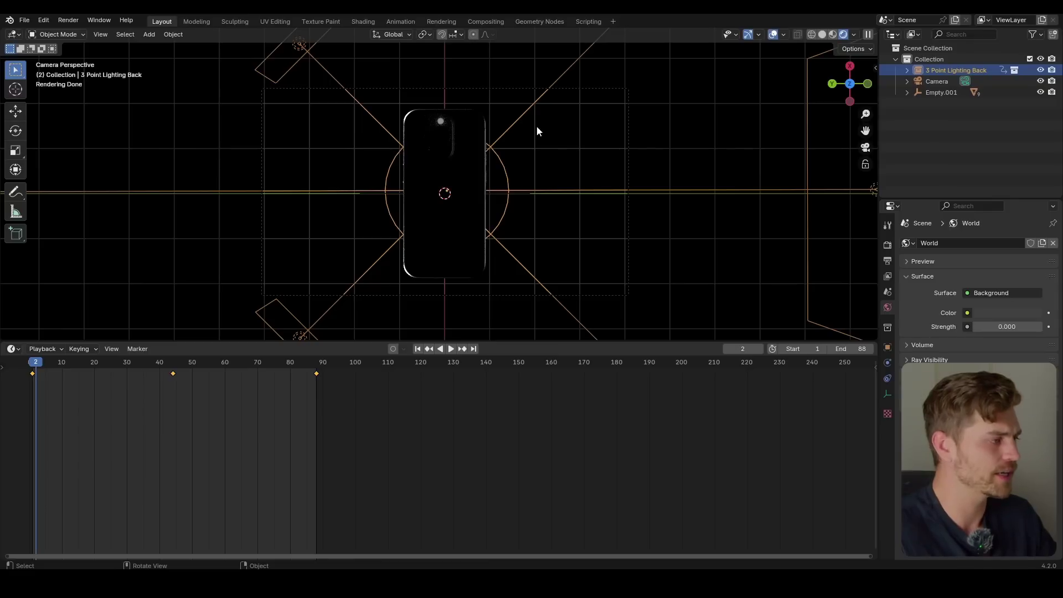
pyautogui.click(569, 90)
pyautogui.moveTo(38, 362); pyautogui.dragTo(32, 362)
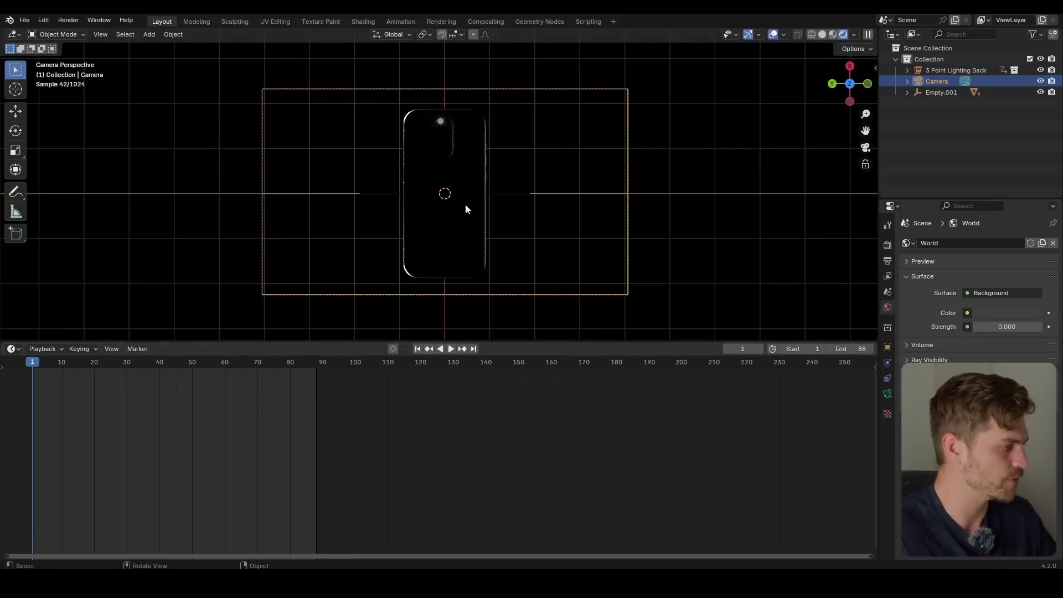
# Move the camera back from the phone along its local Z axis and keyframe it at frame 1
pyautogui.press('g')
pyautogui.press('z')
pyautogui.press('z')
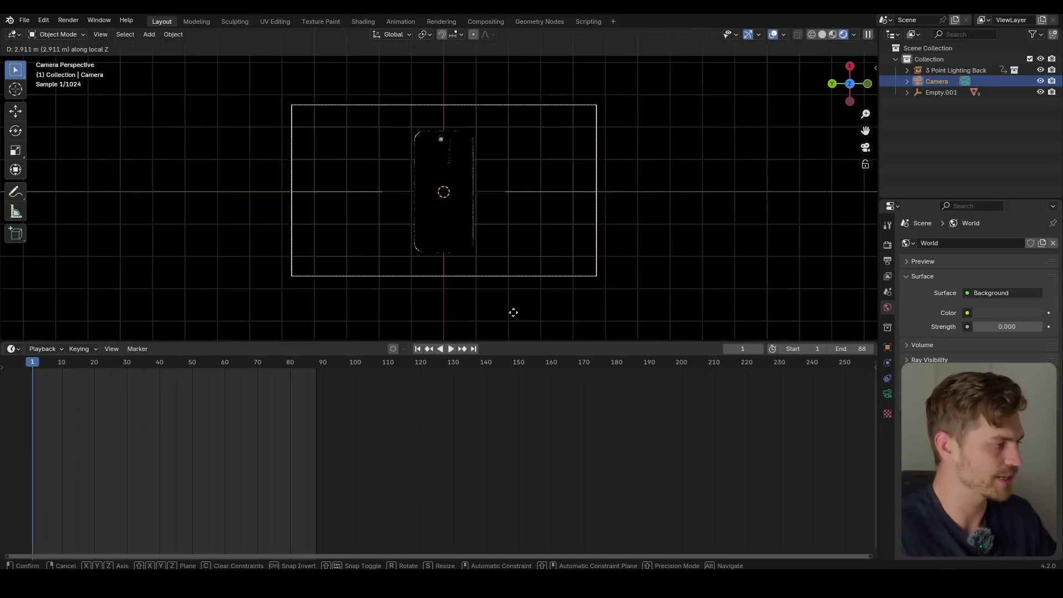
pyautogui.click(509, 48)
pyautogui.press('i')
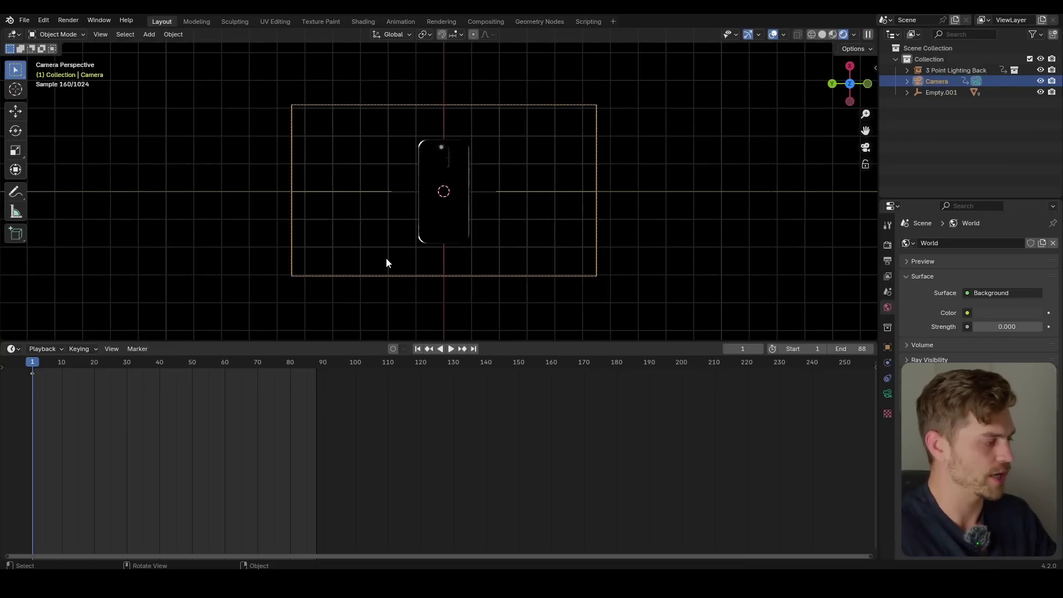
# Go to frame 88 and move the camera closer to the phone along its local Z axis
pyautogui.moveTo(310, 374); pyautogui.dragTo(315, 366)
pyautogui.press('g')
pyautogui.press('z')
pyautogui.press('z')
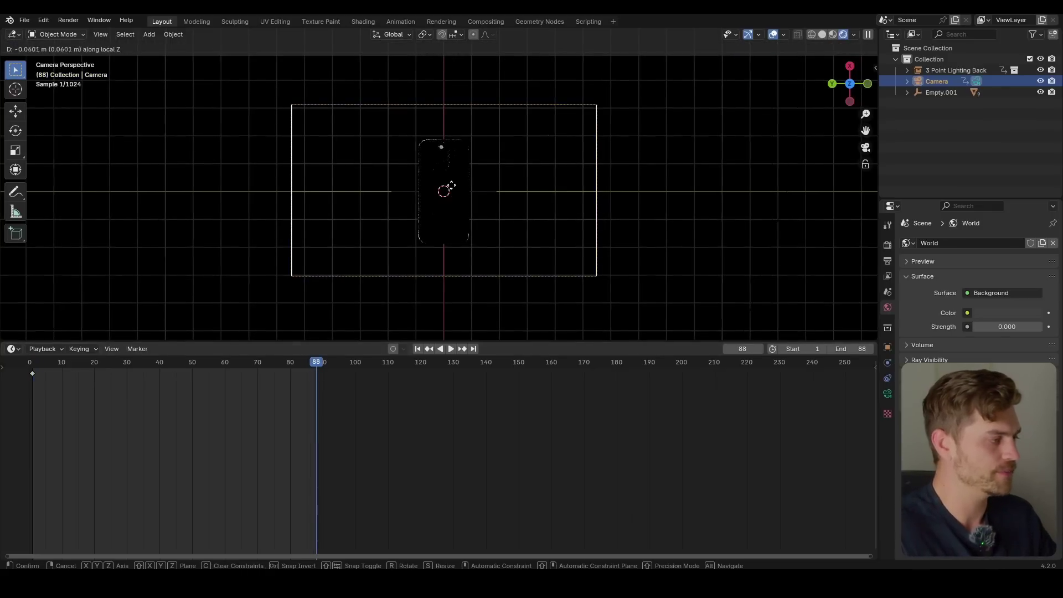
pyautogui.click(461, 87)
# Rotate the camera about 12° around the global Z axis and keyframe it at frame 88
pyautogui.press('r')
pyautogui.press('z')
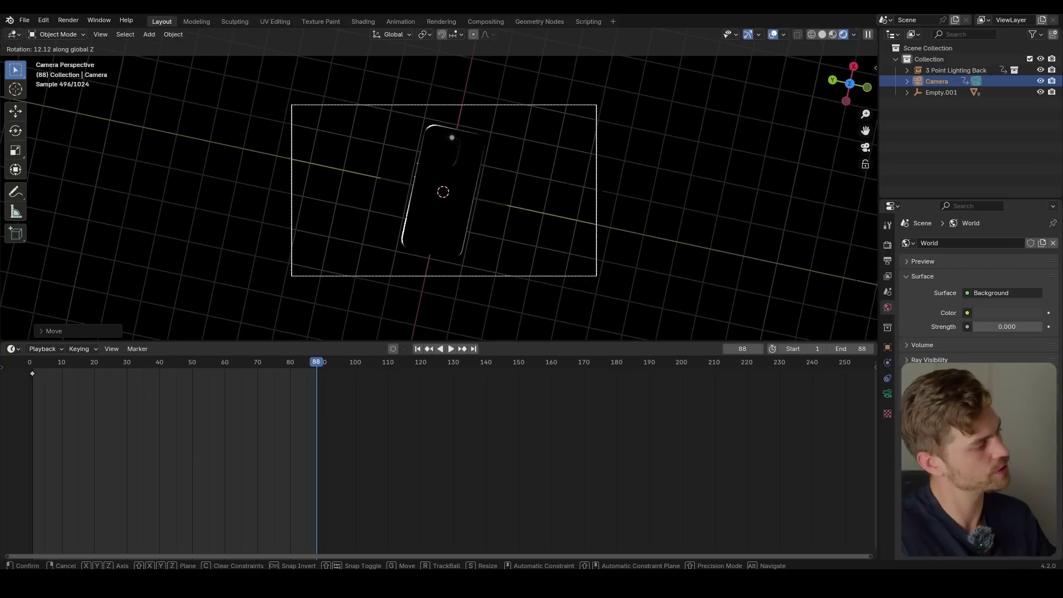
pyautogui.click(599, 184)
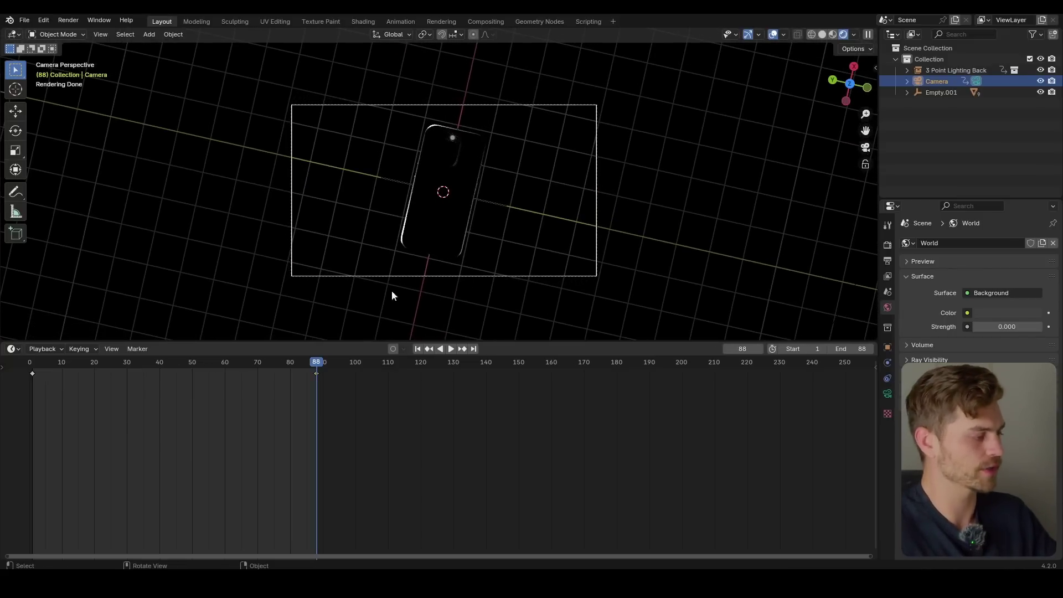
pyautogui.press('i')
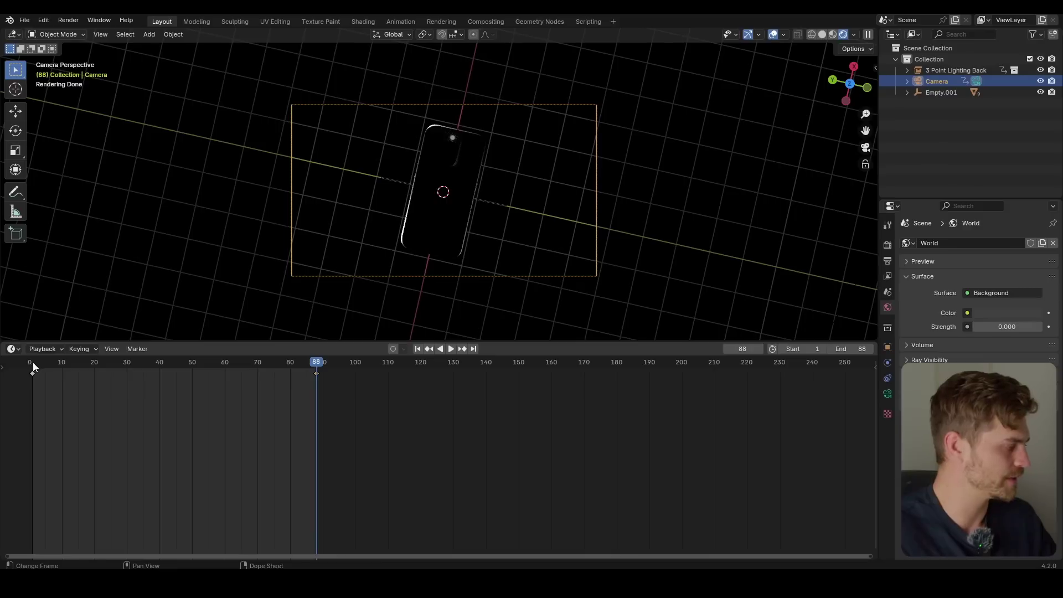
# Set the interpolation of the camera's keyframes to Linear
pyautogui.moveTo(457, 414); pyautogui.dragTo(22, 371)
pyautogui.press('t')
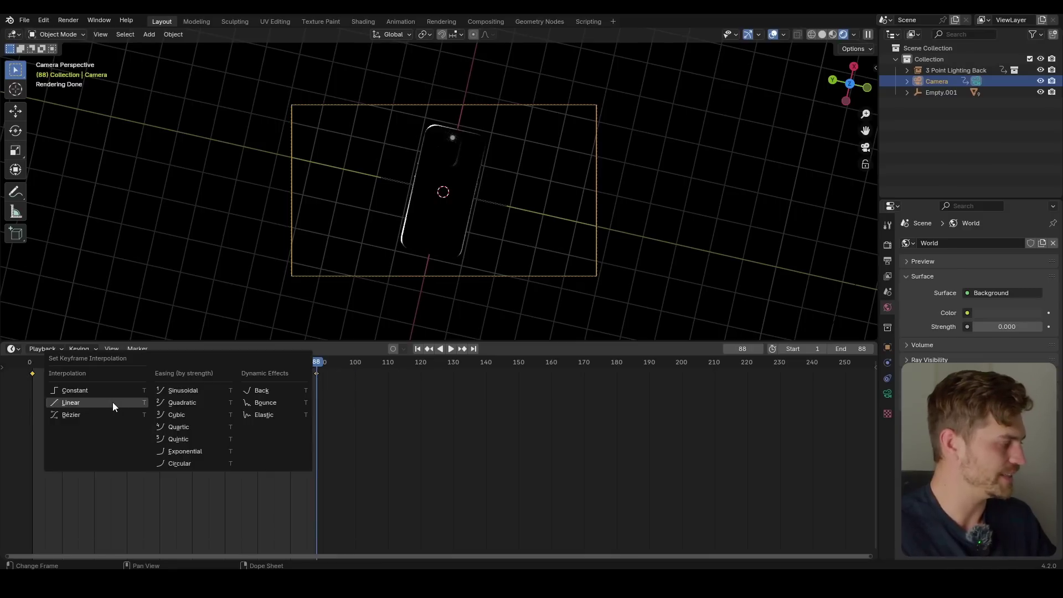
pyautogui.click(111, 402)
# Play the combined camera and lighting animation from the start and save the file
pyautogui.hotkey('shift', 'Left')
pyautogui.press('space')
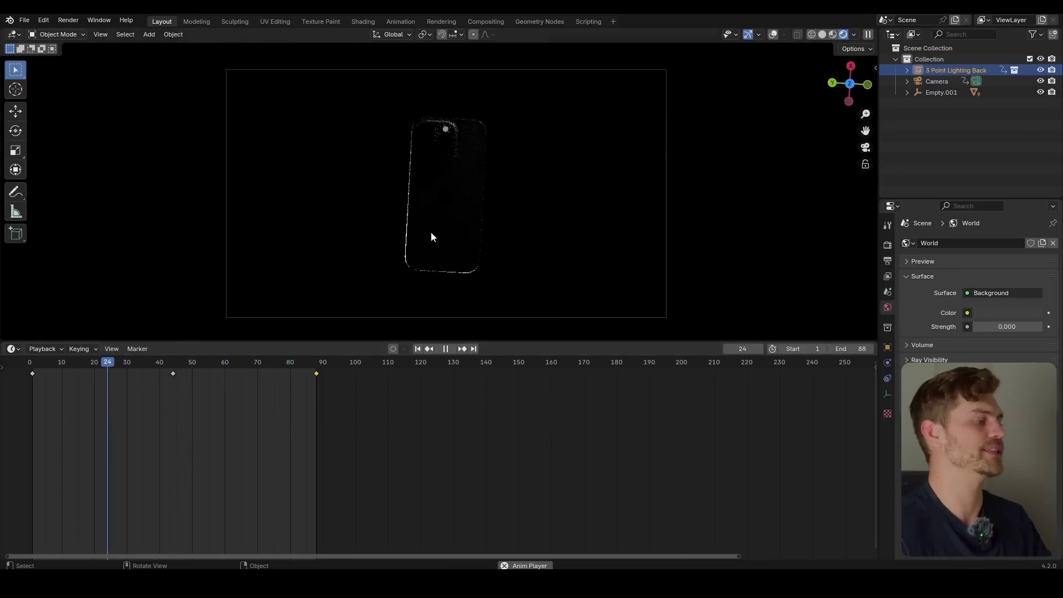
pyautogui.press('space')
pyautogui.hotkey('ctrl', 's')
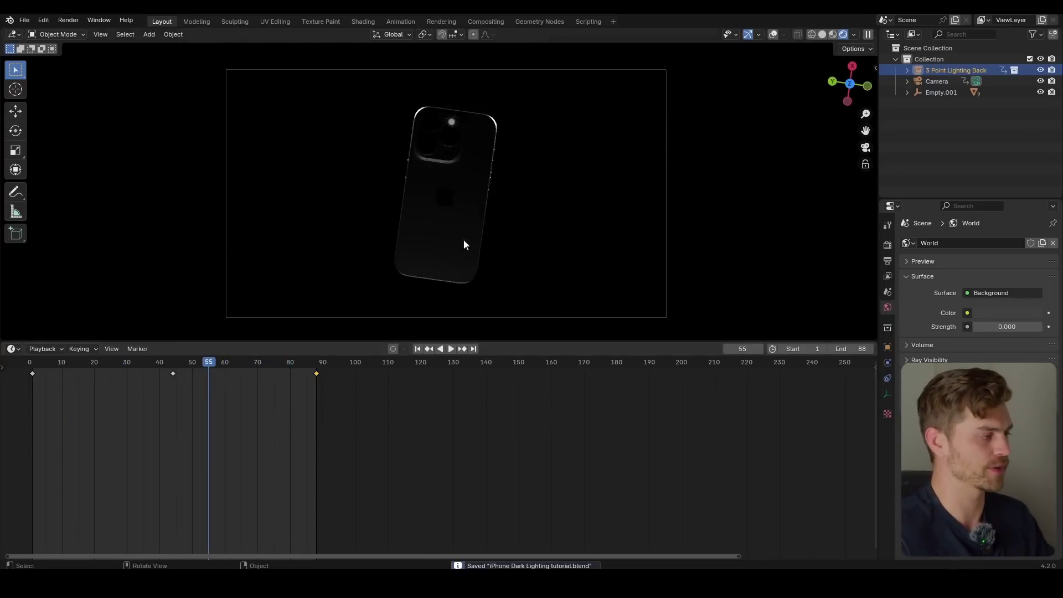
# Add a cube mesh at the phone and scale it up around the scene
pyautogui.scroll(-1, 492, 150)
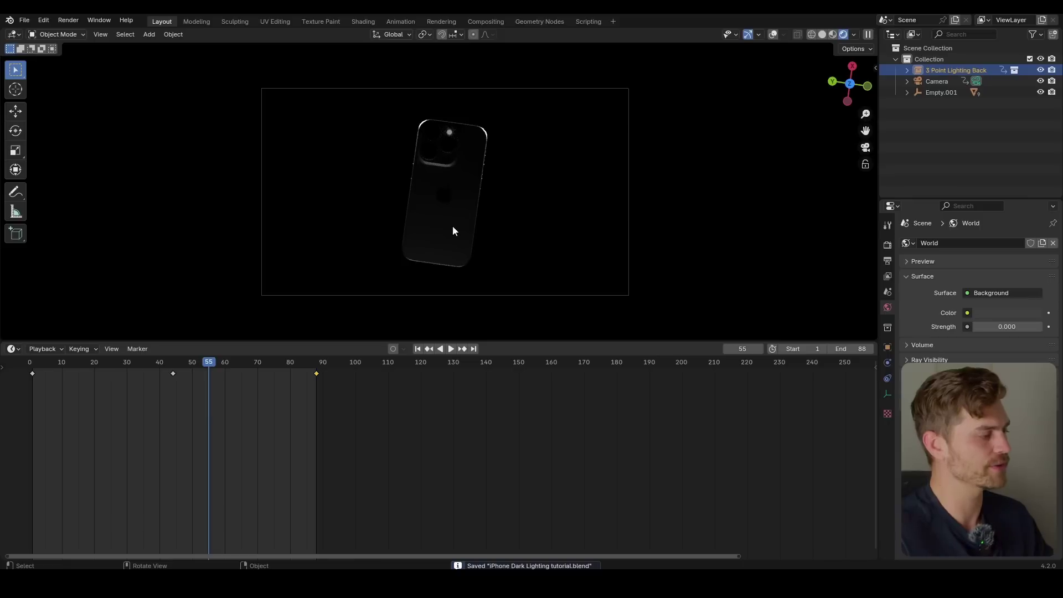
pyautogui.scroll(-1, 454, 227)
pyautogui.hotkey('shift', 'a')
pyautogui.moveTo(444, 71)
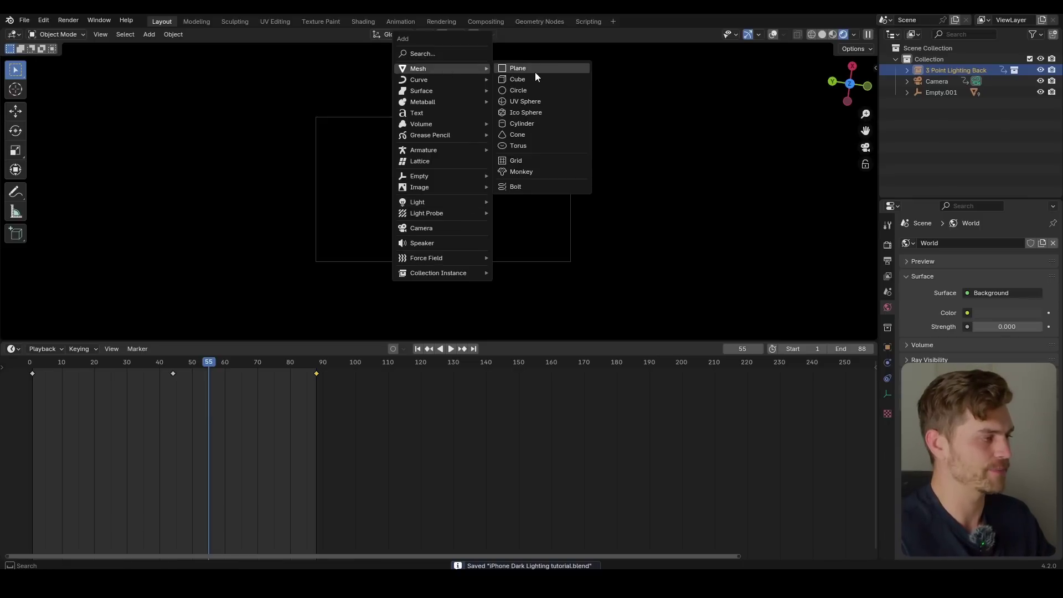
pyautogui.click(534, 78)
pyautogui.press('s')
pyautogui.click(574, 213)
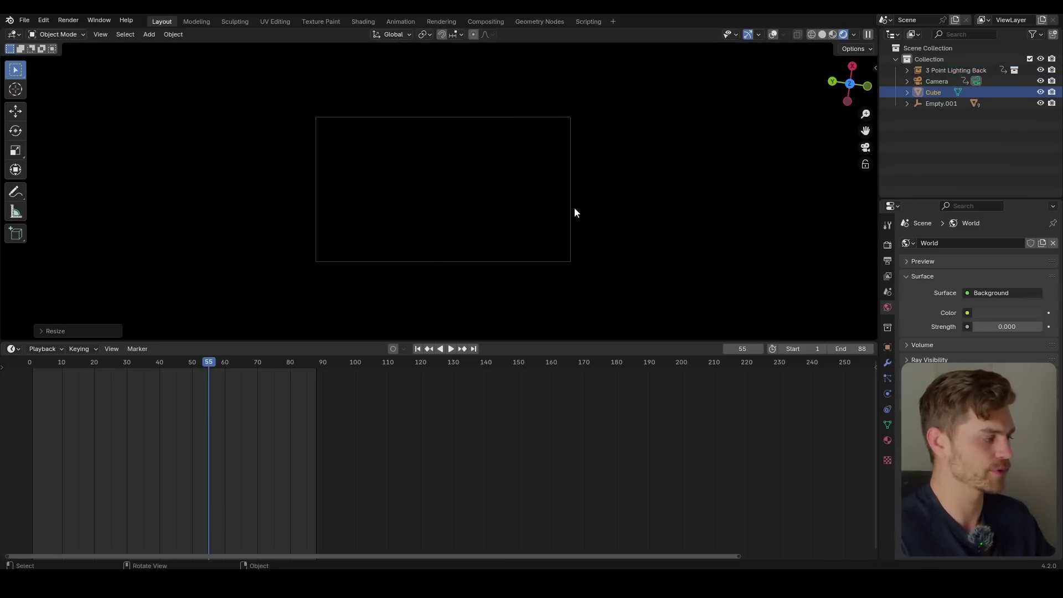
# Switch the Timeline area to the Shader Editor with the new cube selected
pyautogui.click(11, 350)
pyautogui.click(23, 450)
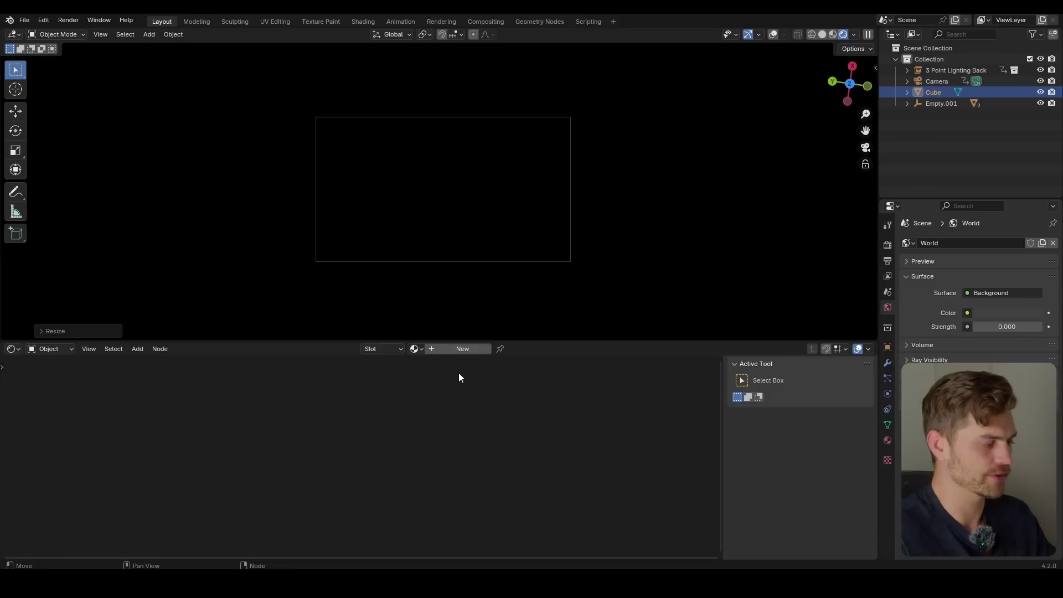
# Create a new material on the cube and delete its Principled BSDF node
pyautogui.click(463, 350)
pyautogui.click(331, 459)
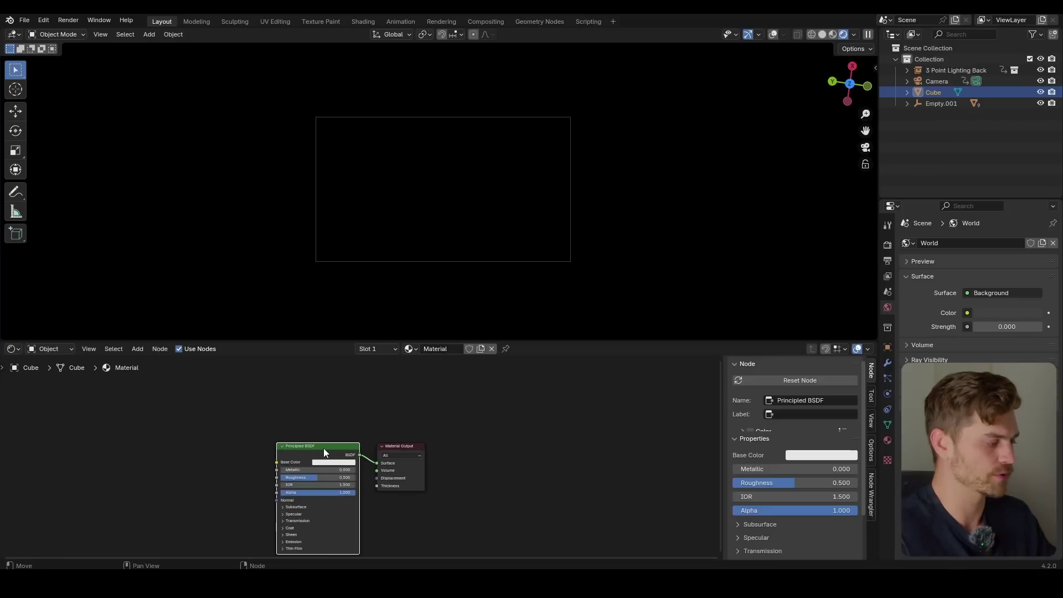
pyautogui.scroll(3, 410, 403)
pyautogui.press('x')
# Add a Principled Volume node and connect it to the Material Output's Volume input
pyautogui.hotkey('shift', 'a')
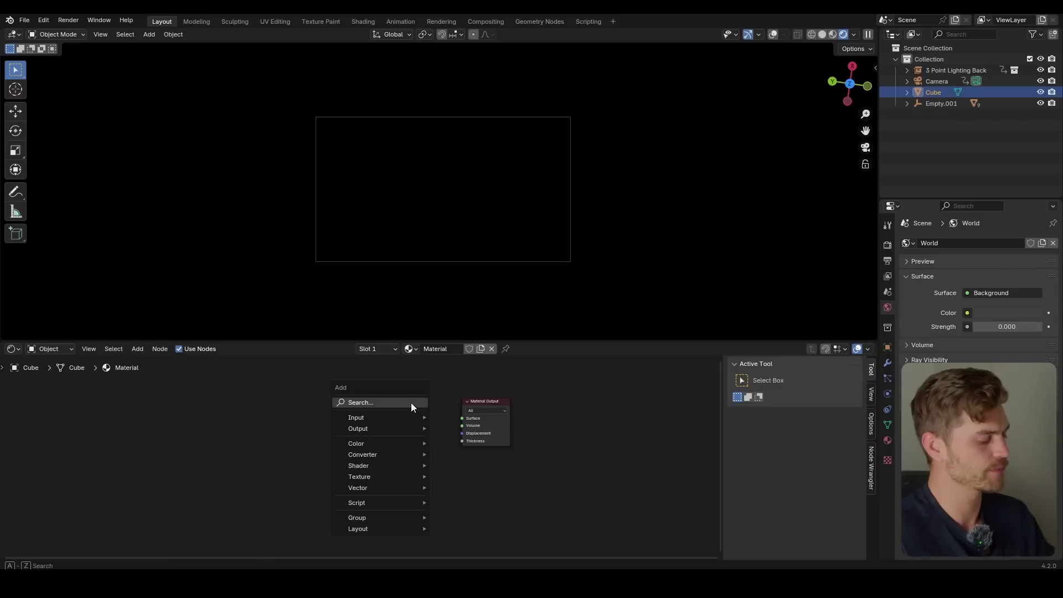
pyautogui.write('pri')
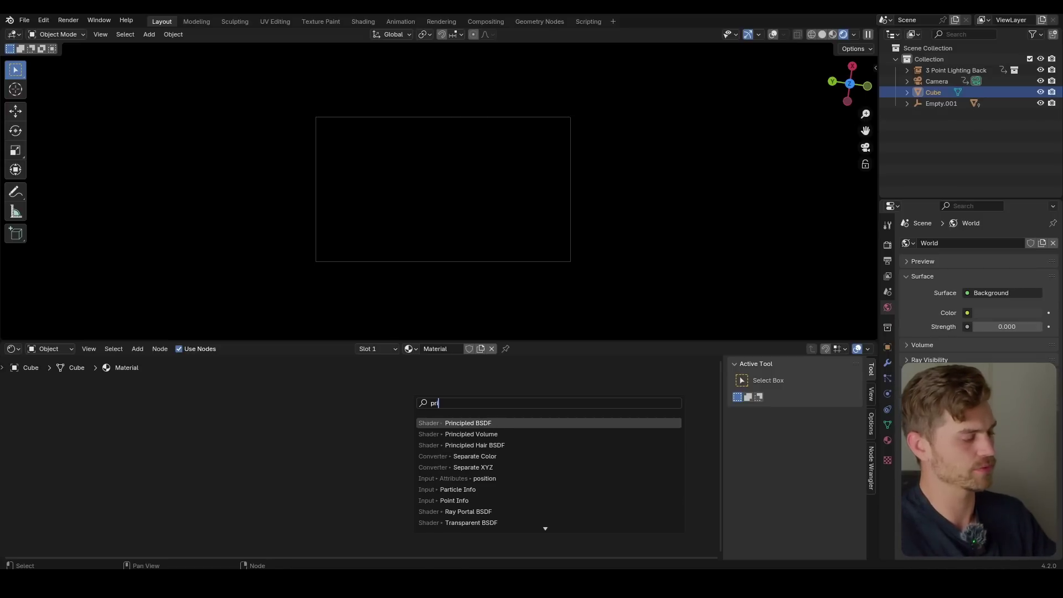
pyautogui.click(477, 433)
pyautogui.click(341, 403)
pyautogui.moveTo(422, 412); pyautogui.dragTo(461, 425)
pyautogui.moveTo(341, 400); pyautogui.dragTo(403, 411, button='middle')
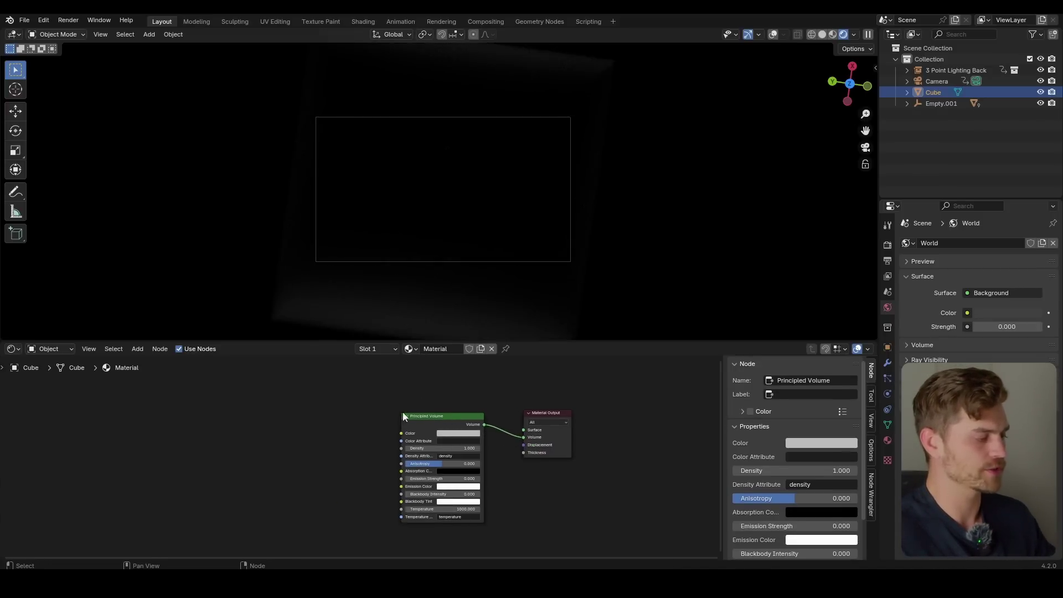
# Drive the Principled Volume's Density with a Noise Texture at scale 8.1 through a Color Ramp
pyautogui.hotkey('shift', 'a')
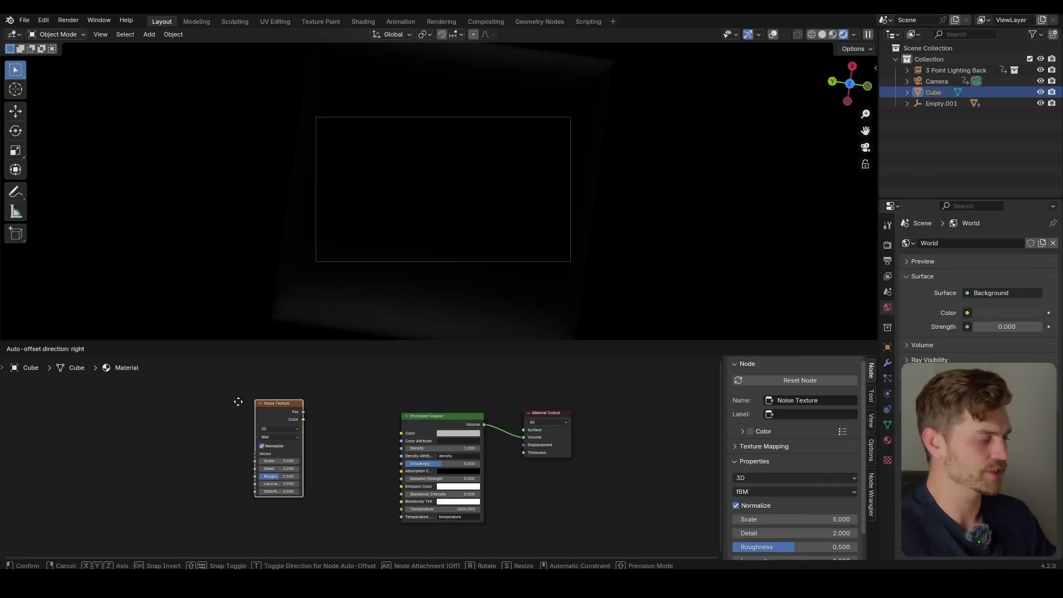
pyautogui.click(211, 397)
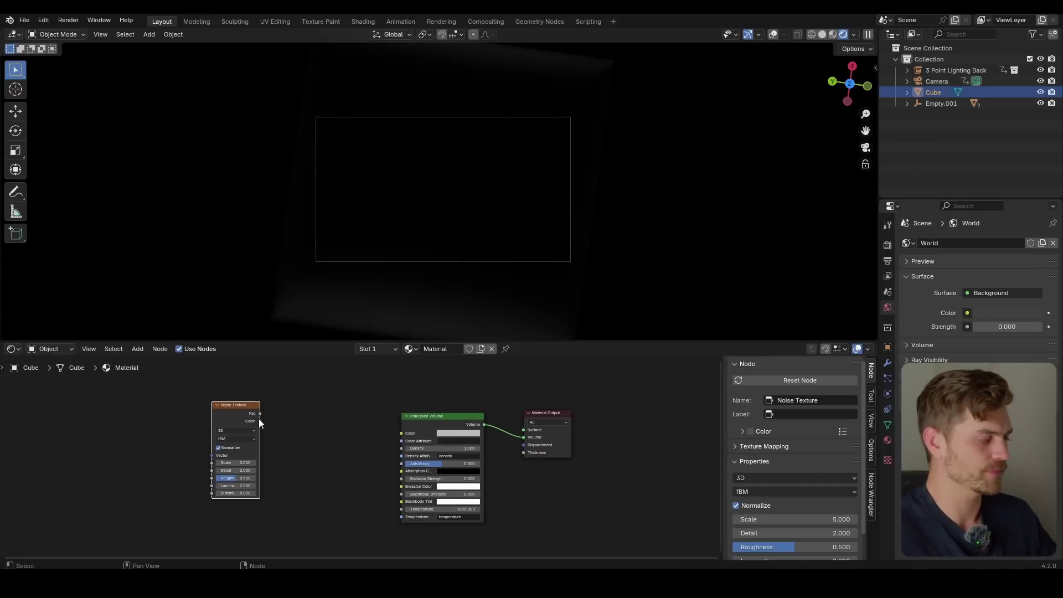
pyautogui.scroll(5, 261, 422)
pyautogui.hotkey('shift', 'a')
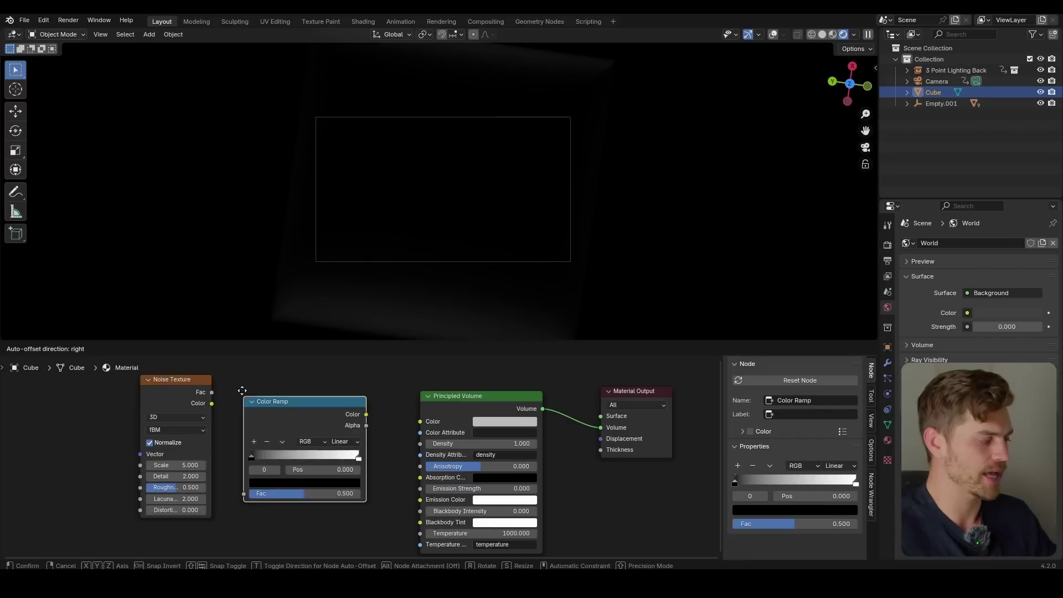
pyautogui.click(234, 378)
pyautogui.moveTo(213, 393); pyautogui.dragTo(234, 473)
pyautogui.moveTo(359, 399); pyautogui.dragTo(419, 444)
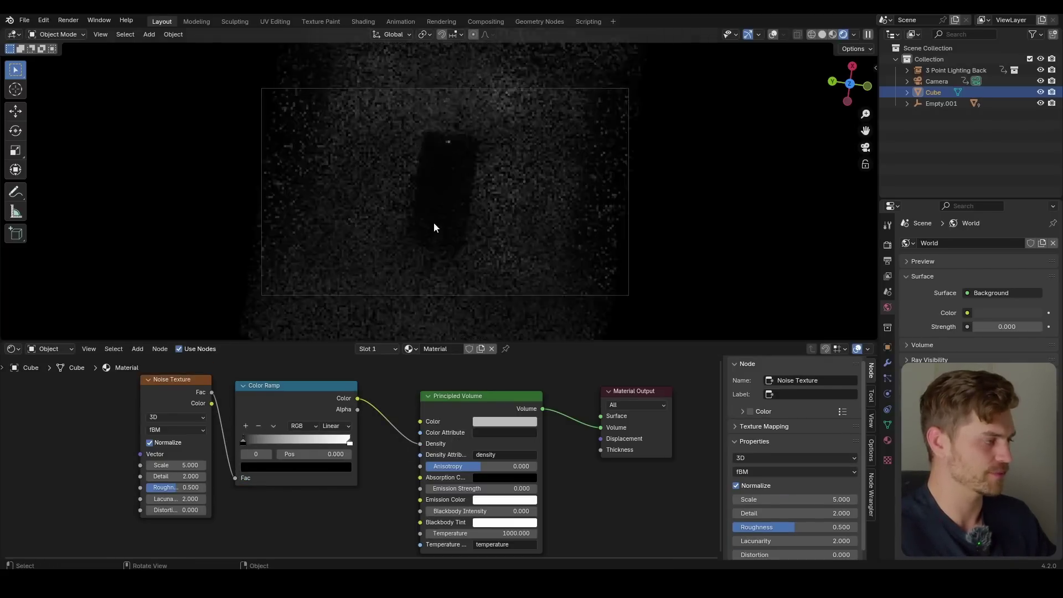
pyautogui.moveTo(189, 465); pyautogui.dragTo(207, 465)
# Stretch the cube along the global Y axis in two passes, by about 1.4 and 1.6
pyautogui.scroll(-1, 478, 216)
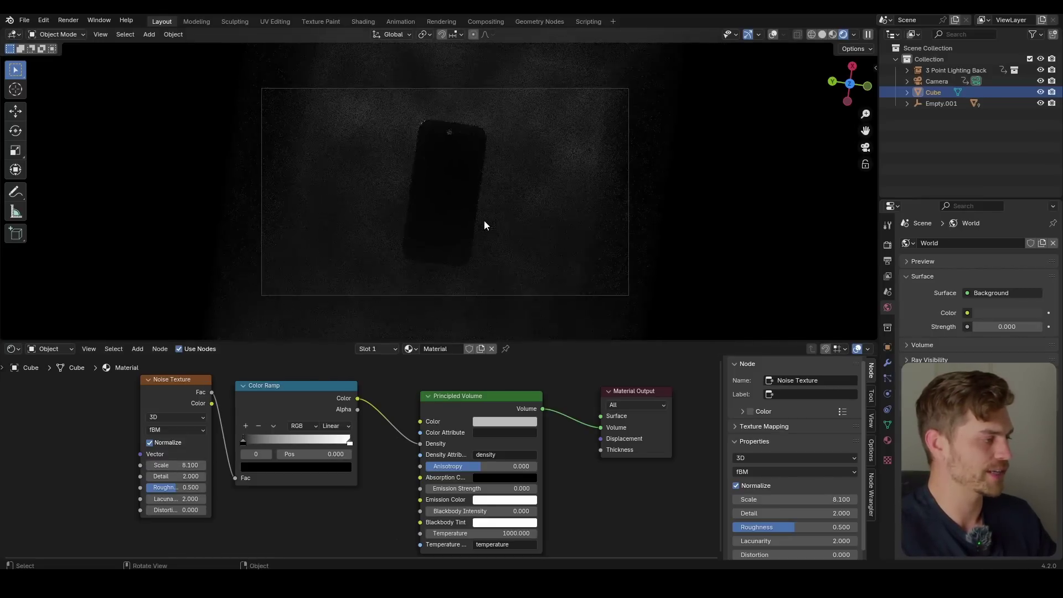
pyautogui.press('s')
pyautogui.press('y')
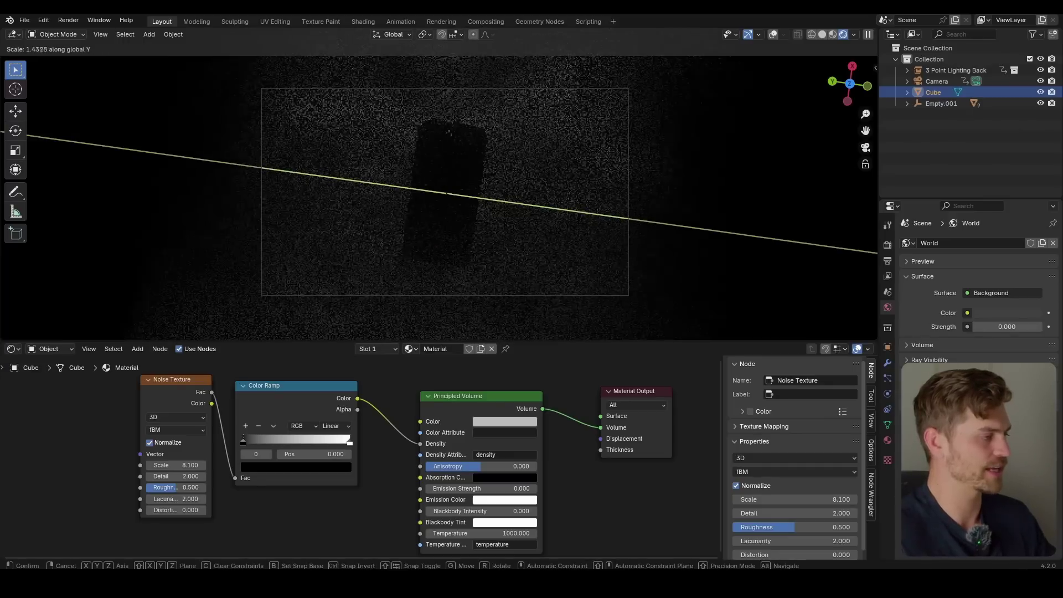
pyautogui.click(668, 266)
pyautogui.press('s')
pyautogui.press('y')
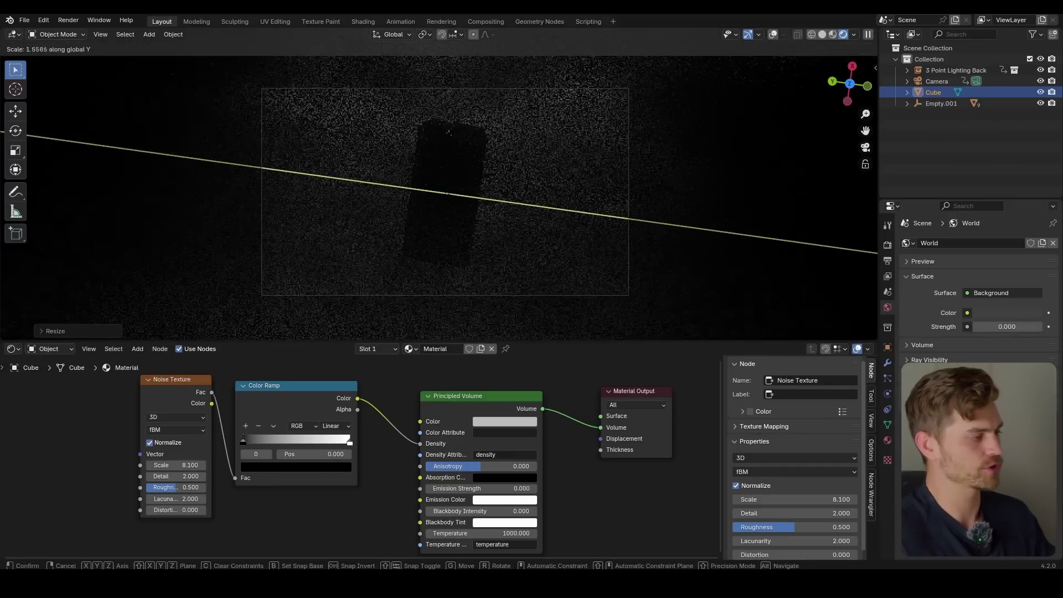
pyautogui.click(549, 224)
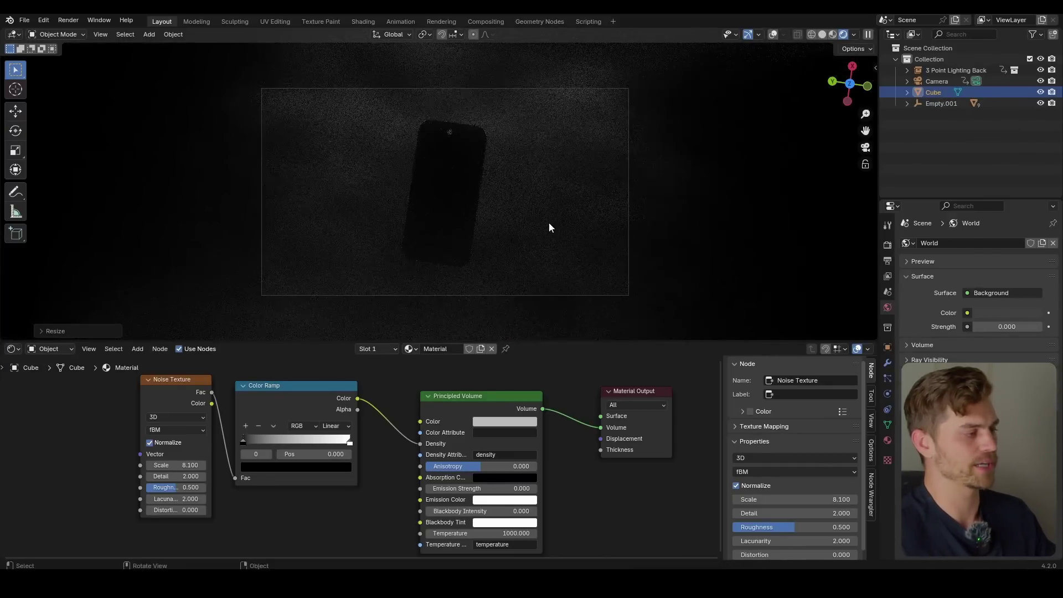
# Darken the Color Ramp's white stop to a value of 0.006 to thin out the fog
pyautogui.scroll(-1, 537, 230)
pyautogui.scroll(2, 351, 454)
pyautogui.click(349, 439)
pyautogui.click(326, 471)
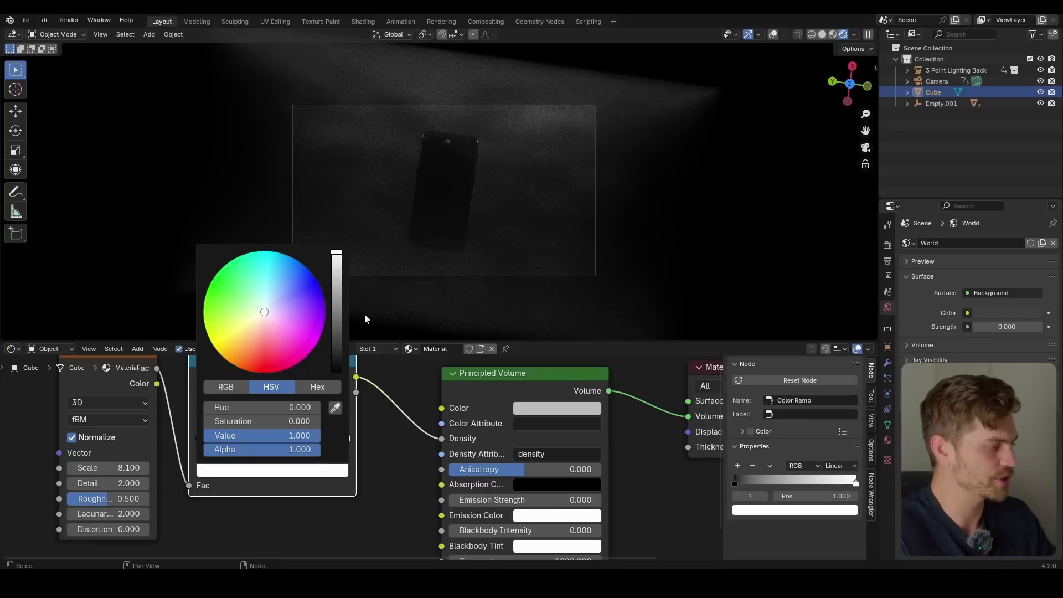
pyautogui.moveTo(336, 256); pyautogui.dragTo(337, 362)
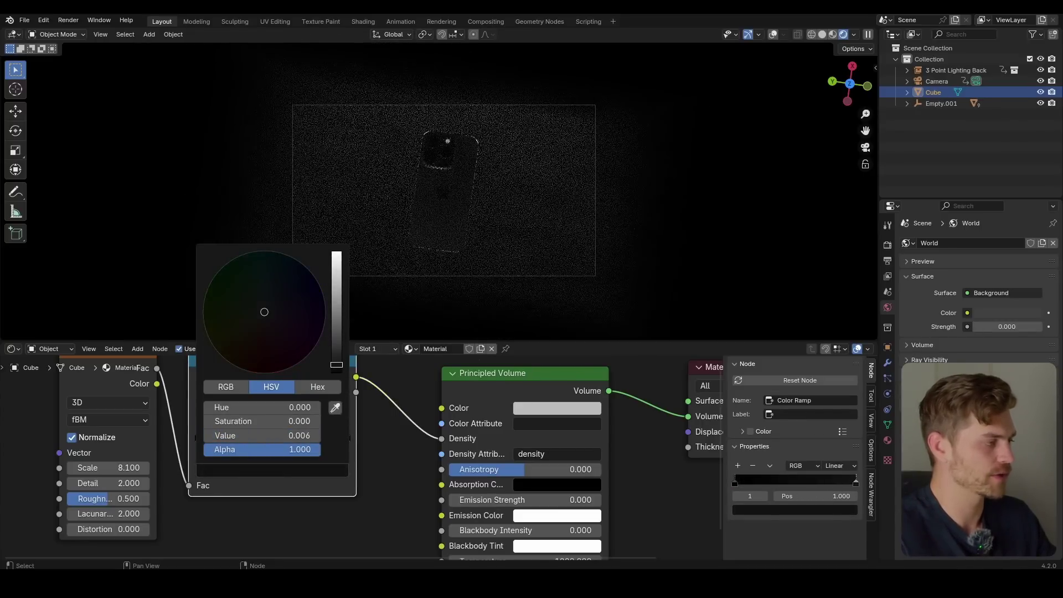
# Scale the fog cube up uniformly by about 1.62
pyautogui.press('s')
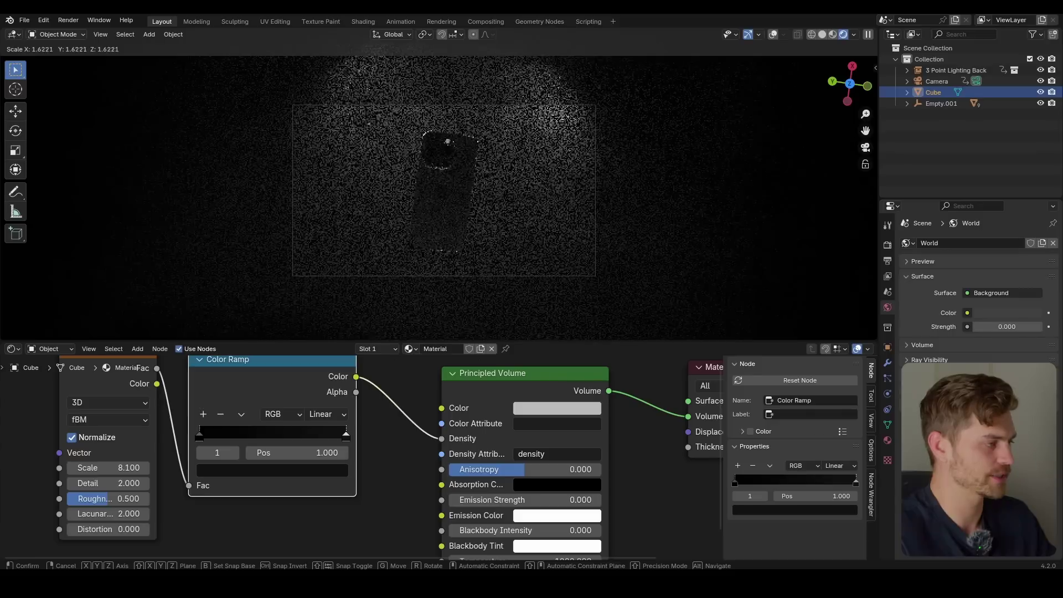
pyautogui.click(557, 219)
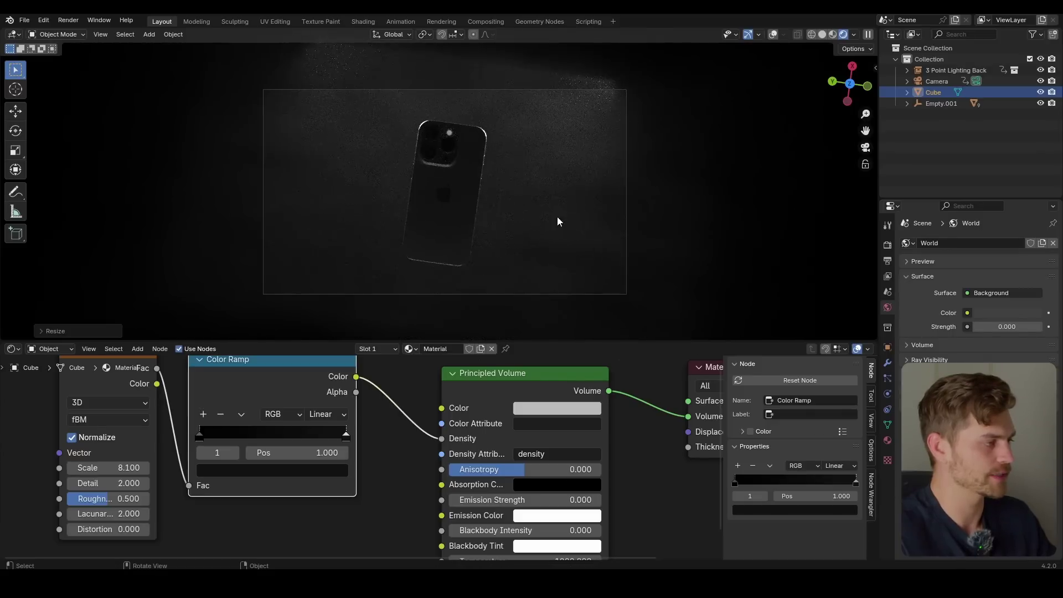
pyautogui.keyDown('shift'); pyautogui.moveTo(557, 217); pyautogui.dragTo(566, 215, button='middle'); pyautogui.keyUp('shift')
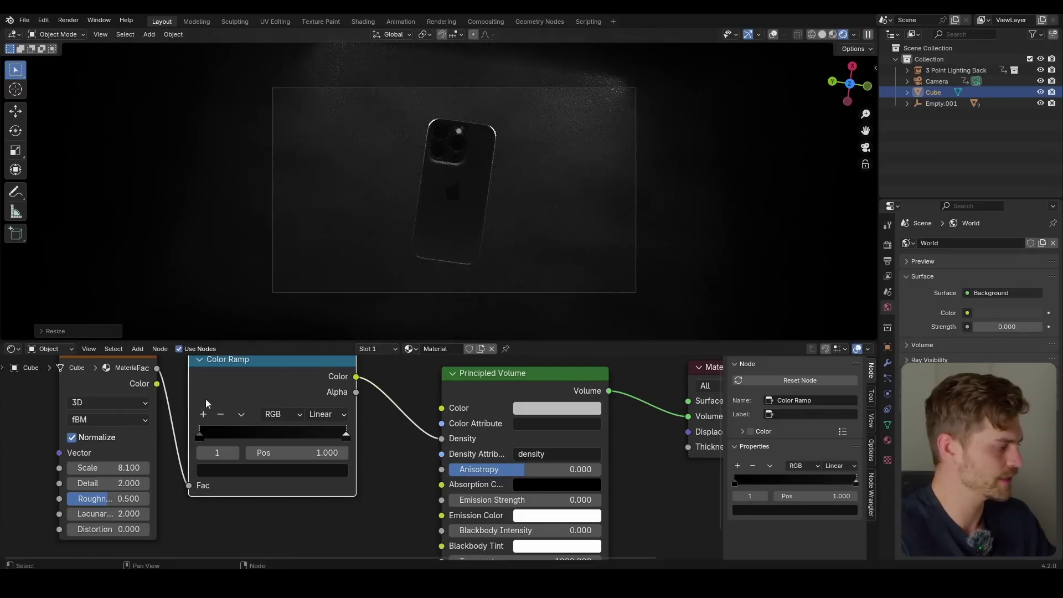
# Set the noise to scale 10.7, detail 15 and roughness 0.567, shift the ramp's black stop to 0.159, and save the file
pyautogui.moveTo(122, 465); pyautogui.dragTo(150, 465)
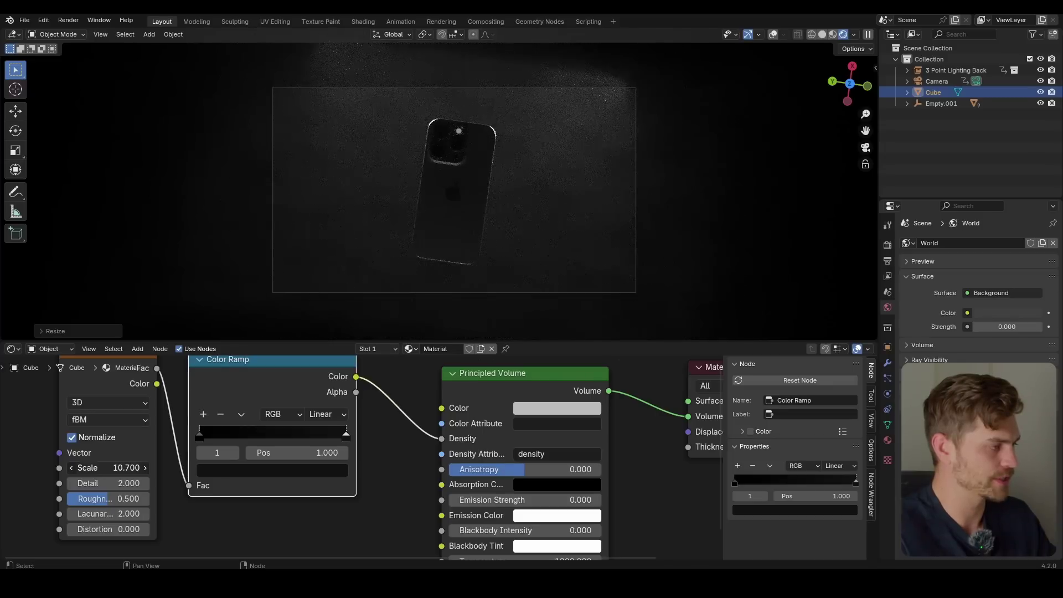
pyautogui.moveTo(199, 434); pyautogui.dragTo(241, 437)
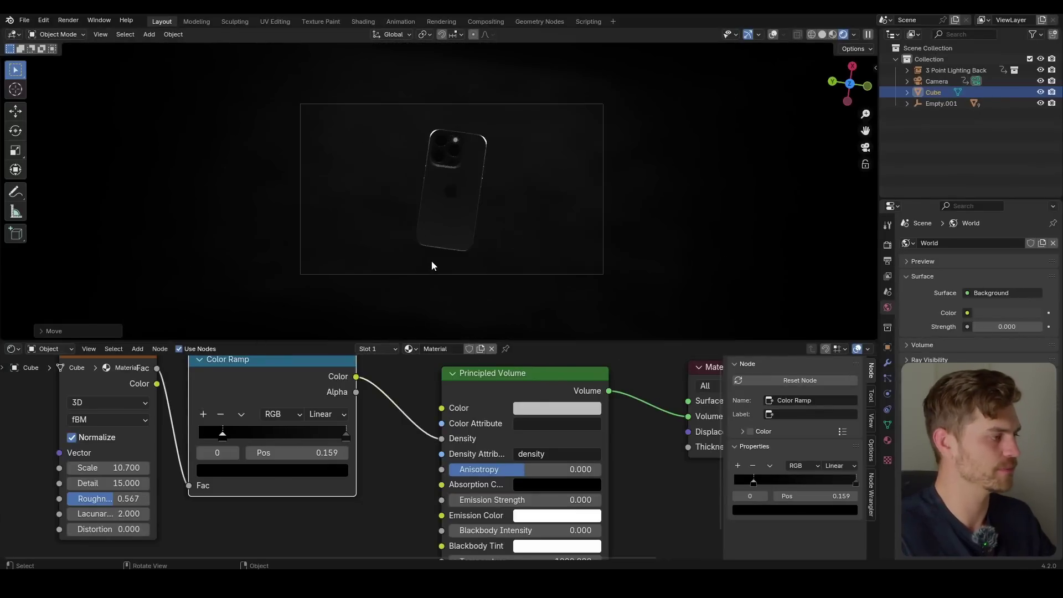
pyautogui.scroll(2, 433, 266)
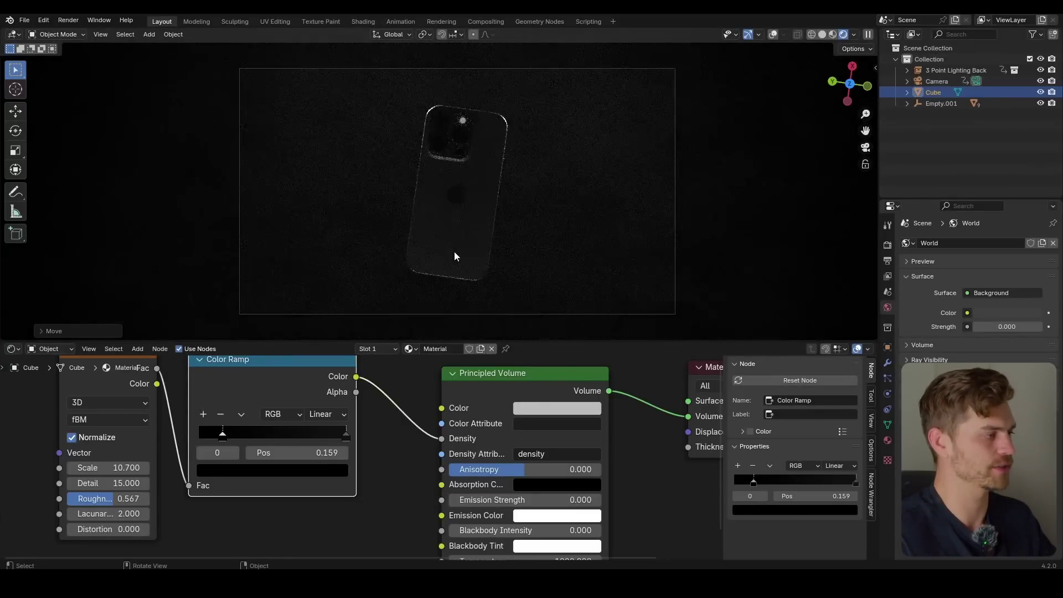
pyautogui.hotkey('ctrl', 's')
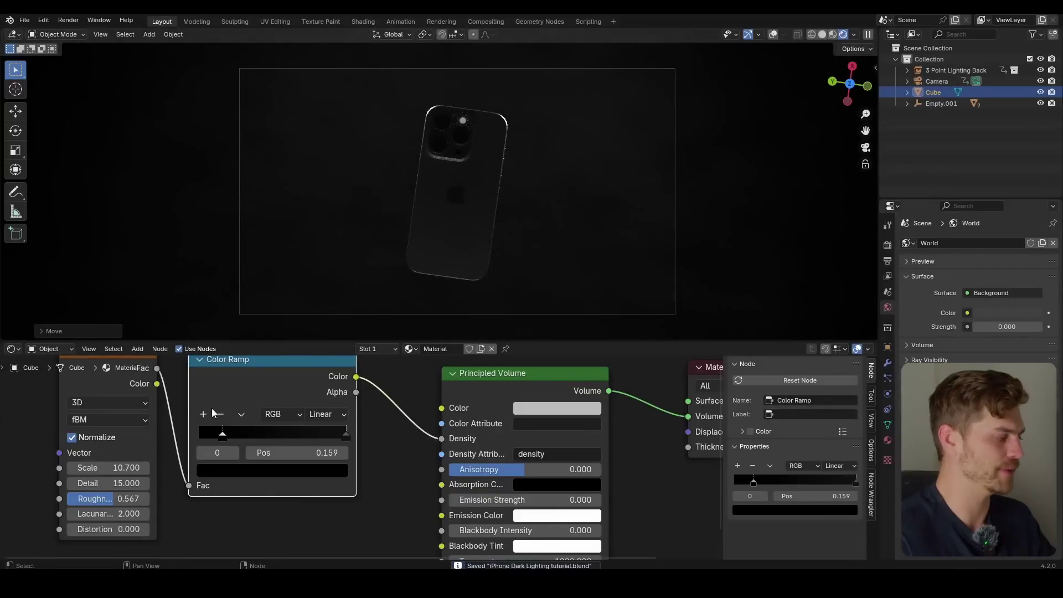
# Try a different noise scale and a distortion of 26.4 on the Noise Texture, undoing both changes
pyautogui.moveTo(125, 467); pyautogui.dragTo(146, 467)
pyautogui.hotkey('ctrl', 'z')
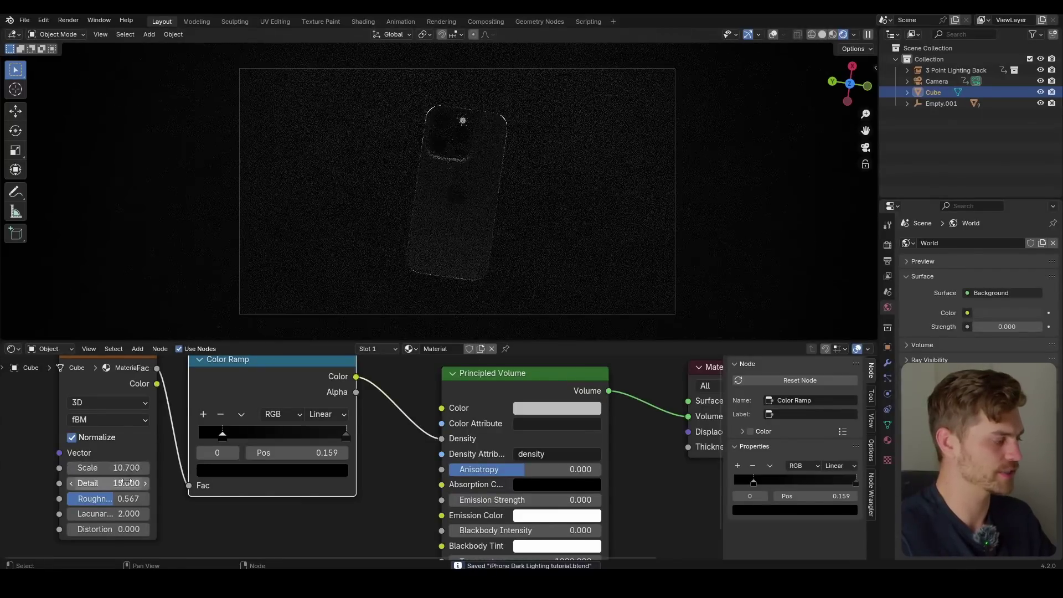
pyautogui.moveTo(97, 529); pyautogui.dragTo(244, 529)
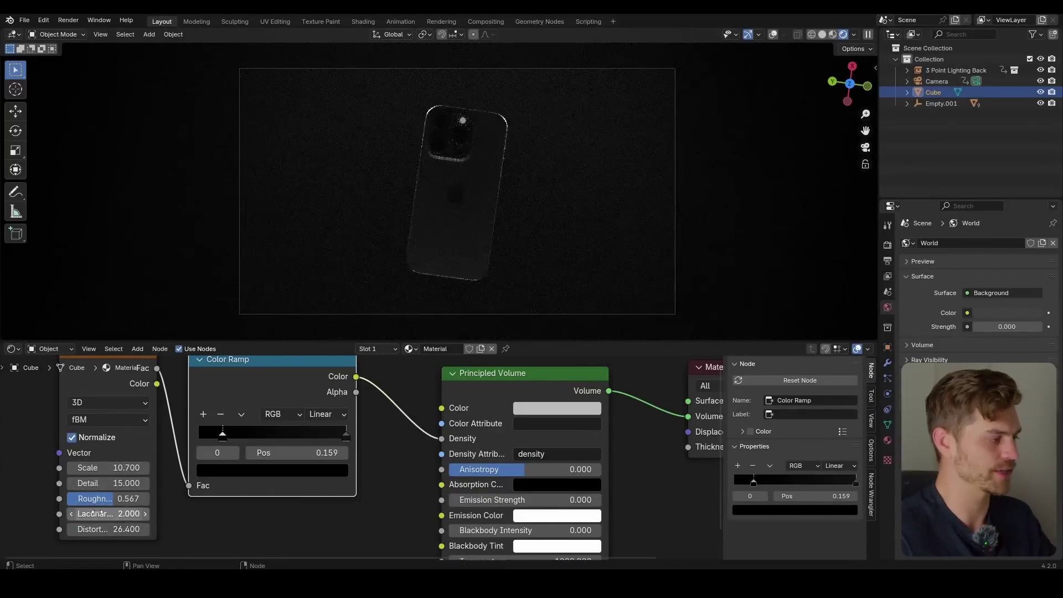
pyautogui.hotkey('ctrl', 'z')
# Lighten the colors of both Color Ramp stops slightly to thicken the fog
pyautogui.click(278, 473)
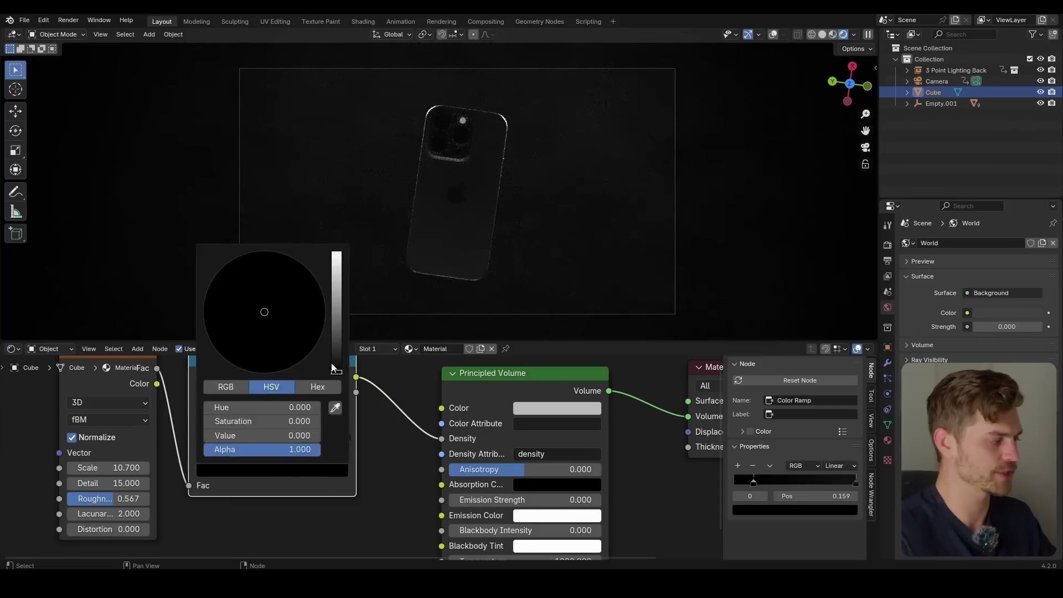
pyautogui.moveTo(334, 366); pyautogui.dragTo(336, 348)
pyautogui.click(347, 436)
pyautogui.click(325, 472)
# Move the fog cube along the Z axis relative to the phone
pyautogui.scroll(-3, 462, 226)
pyautogui.press('g')
pyautogui.press('z')
pyautogui.click(467, 228)
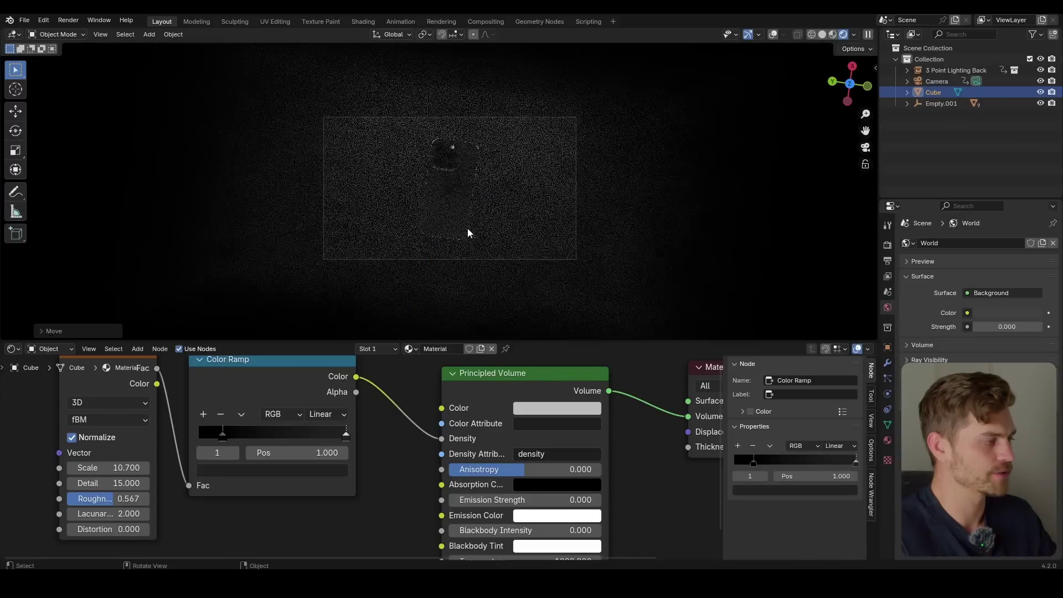
pyautogui.scroll(2, 481, 228)
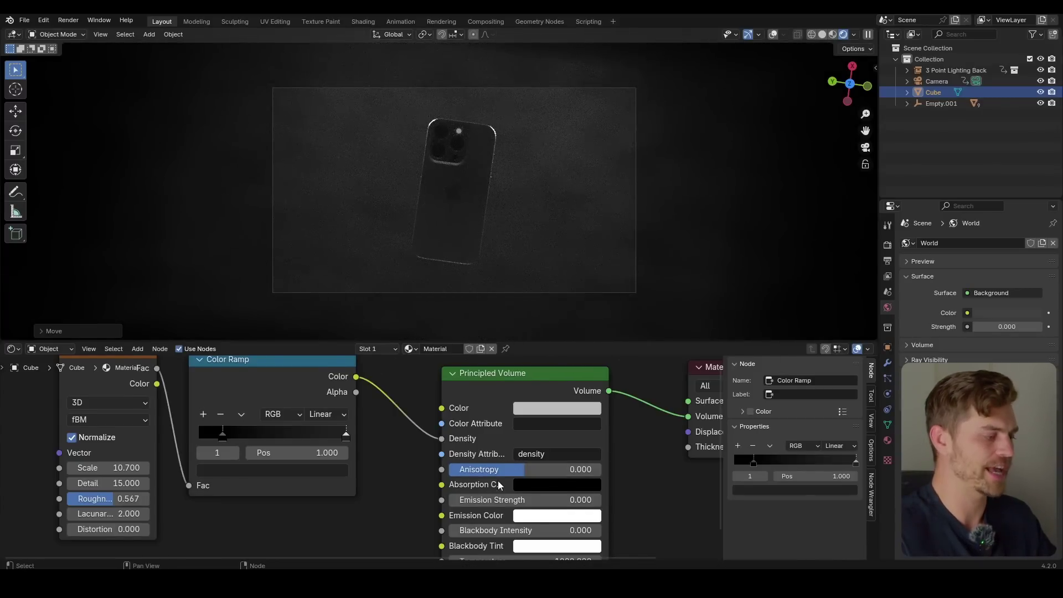
# Try an anisotropy of 1.000 on the Principled Volume and settle on -0.600
pyautogui.scroll(1, 498, 485)
pyautogui.moveTo(525, 473); pyautogui.dragTo(619, 472)
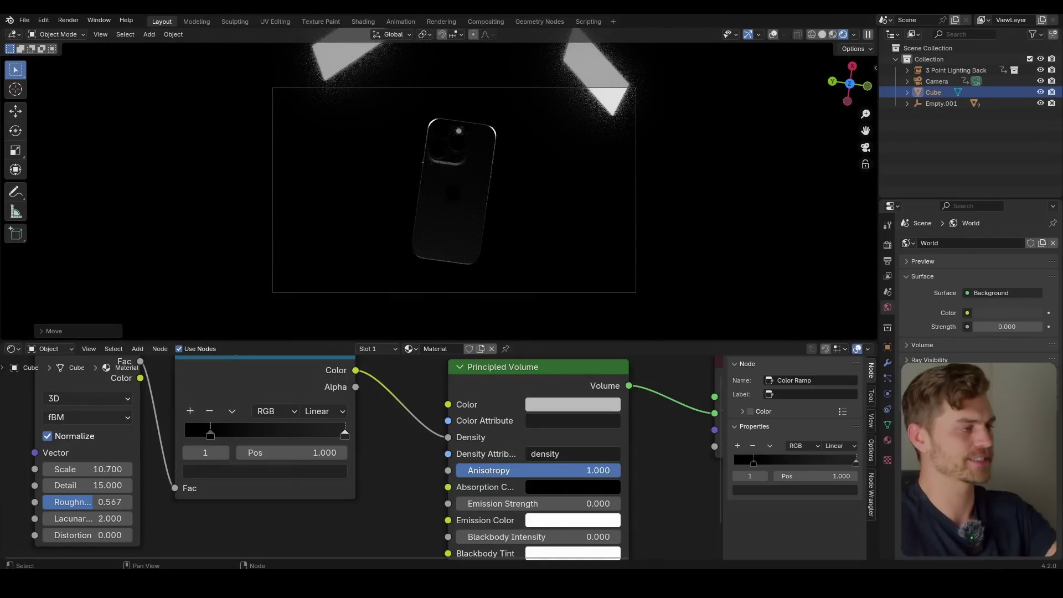
pyautogui.moveTo(620, 472); pyautogui.dragTo(489, 473)
# Add a point light at the phone inside the fog cube
pyautogui.hotkey('shift', 'a')
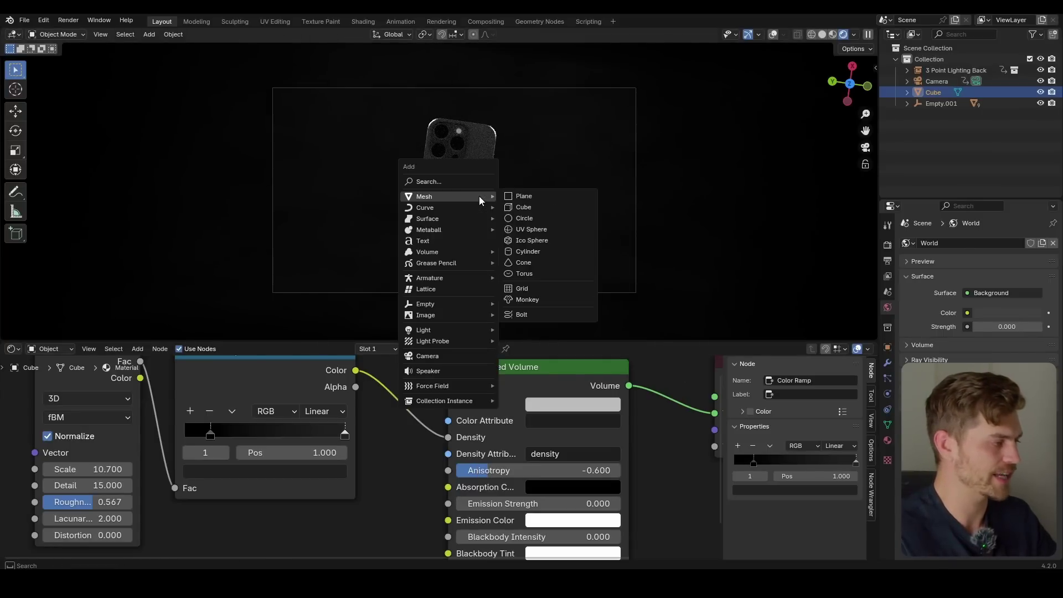
pyautogui.moveTo(453, 328)
pyautogui.click(523, 330)
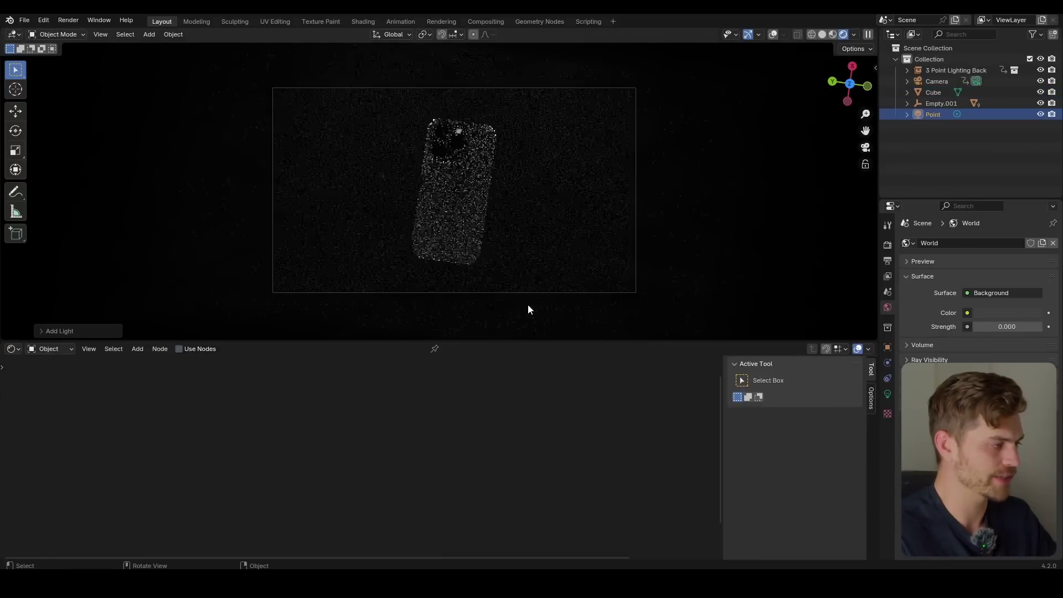
pyautogui.moveTo(527, 304); pyautogui.dragTo(463, 158, button='middle')
pyautogui.scroll(-7, 463, 159)
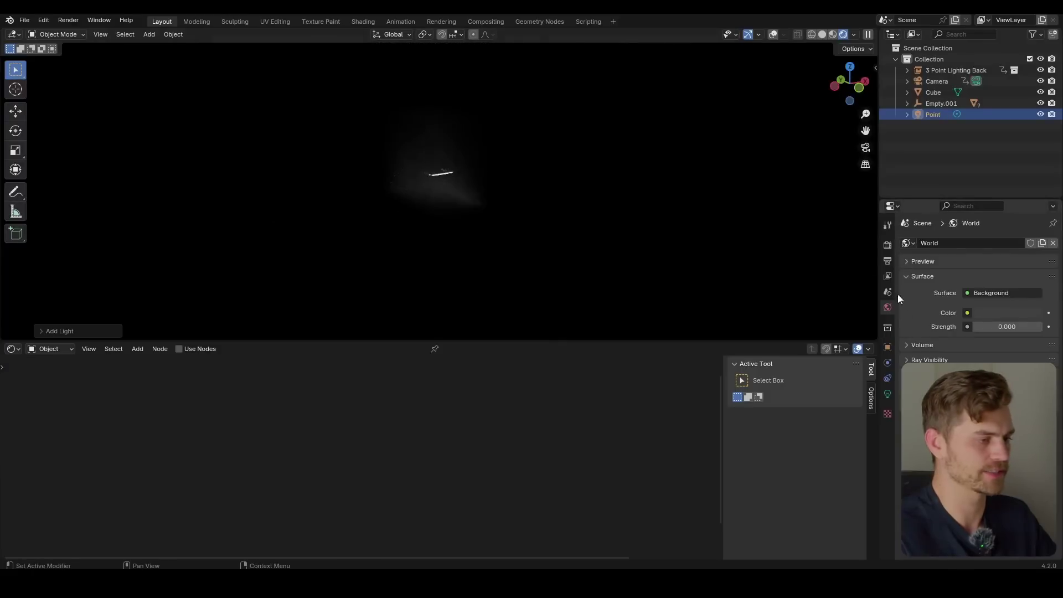
# Set the point light's power to 10000 W
pyautogui.click(887, 394)
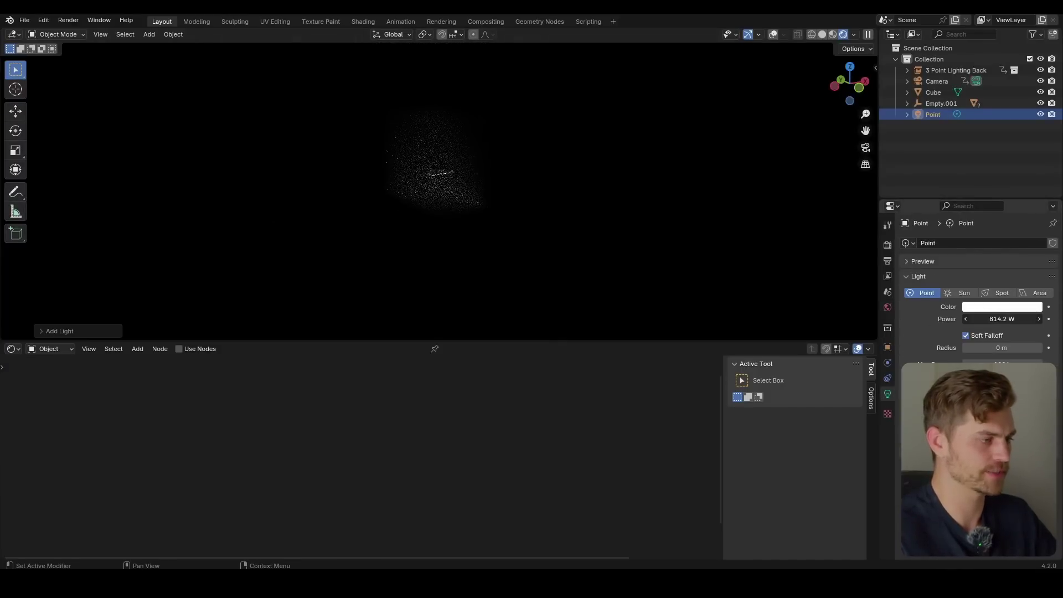
pyautogui.moveTo(1001, 318); pyautogui.dragTo(1024, 318)
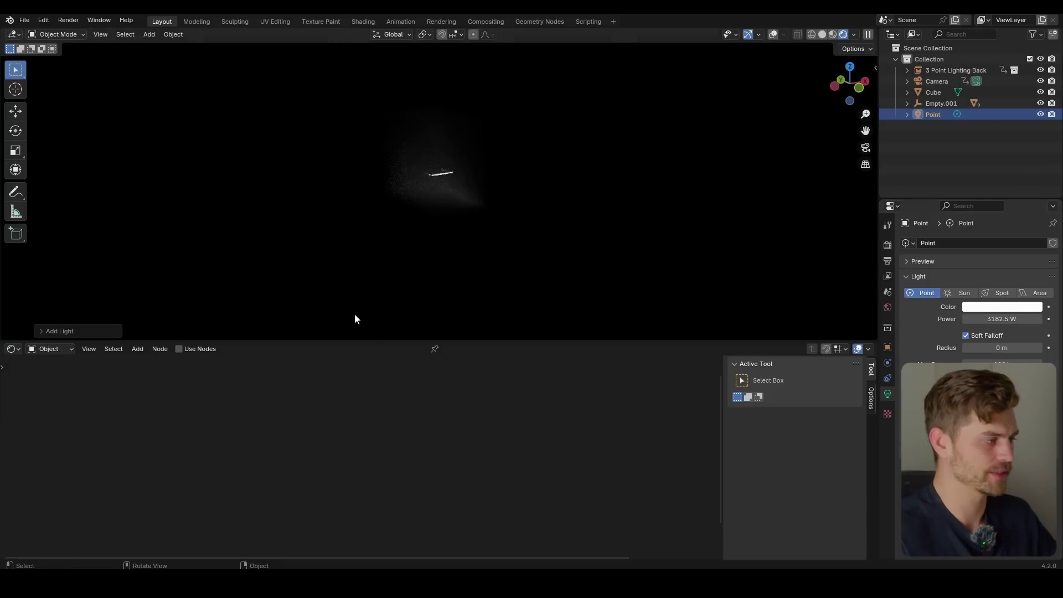
pyautogui.click(1004, 319)
pyautogui.write('1')
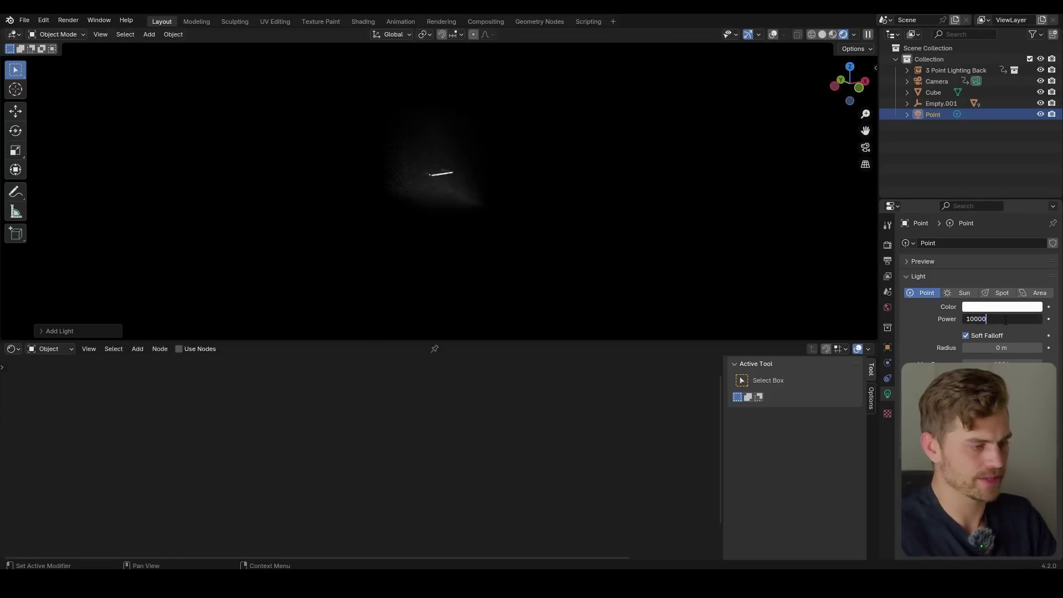
pyautogui.write('0000')
pyautogui.press('Return')
# Turn on the viewport overlays and move the point light below the phone
pyautogui.moveTo(461, 252); pyautogui.dragTo(715, 64, button='middle')
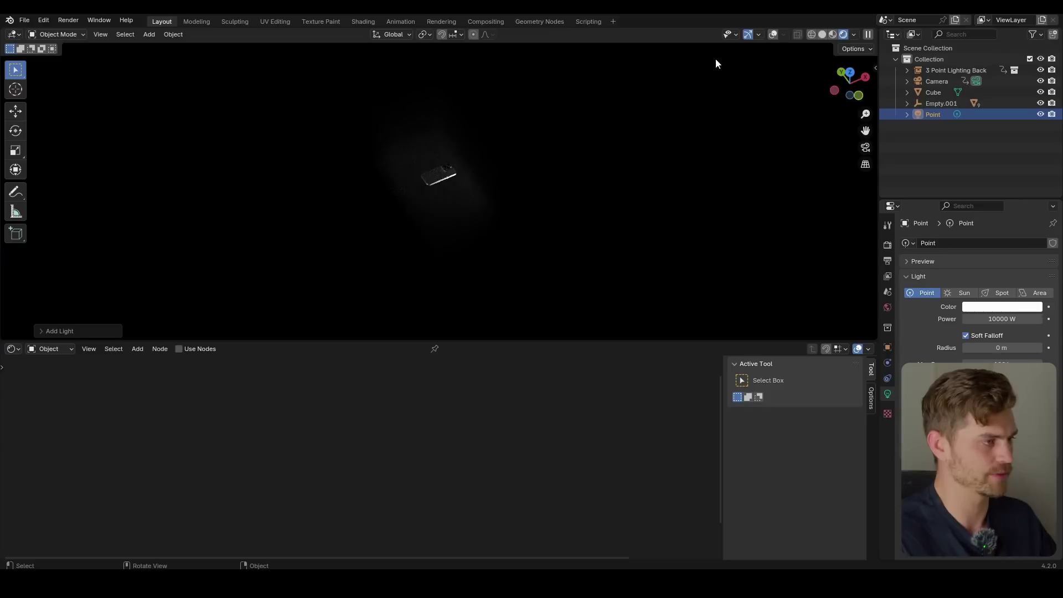
pyautogui.click(773, 35)
pyautogui.press('g')
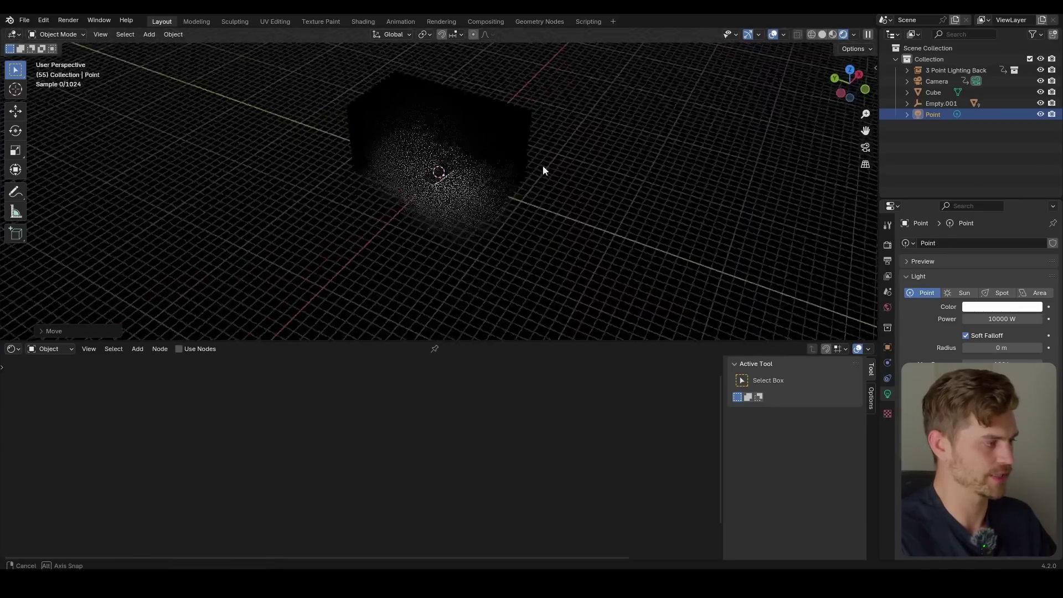
pyautogui.moveTo(542, 165); pyautogui.dragTo(549, 138, button='middle')
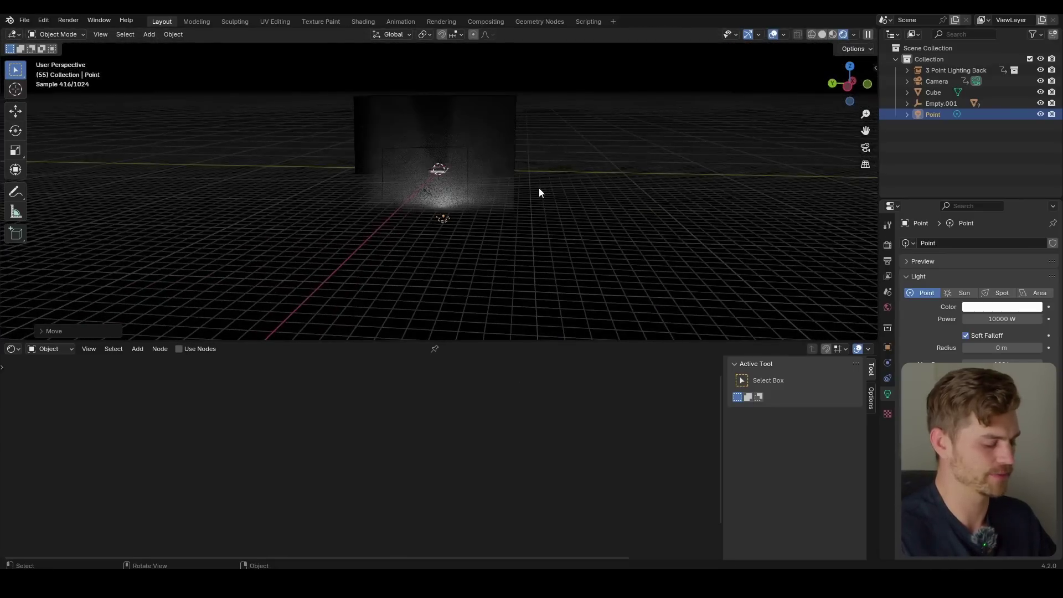
# In the camera view, move the point light up behind the middle of the phone and save the file
pyautogui.press('KP_0')
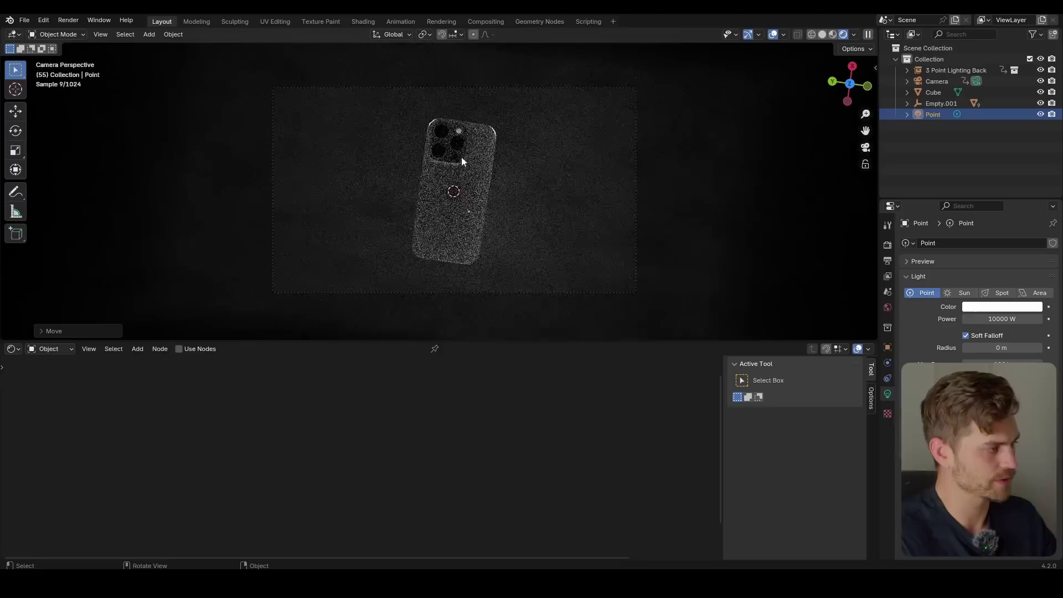
pyautogui.click(537, 89)
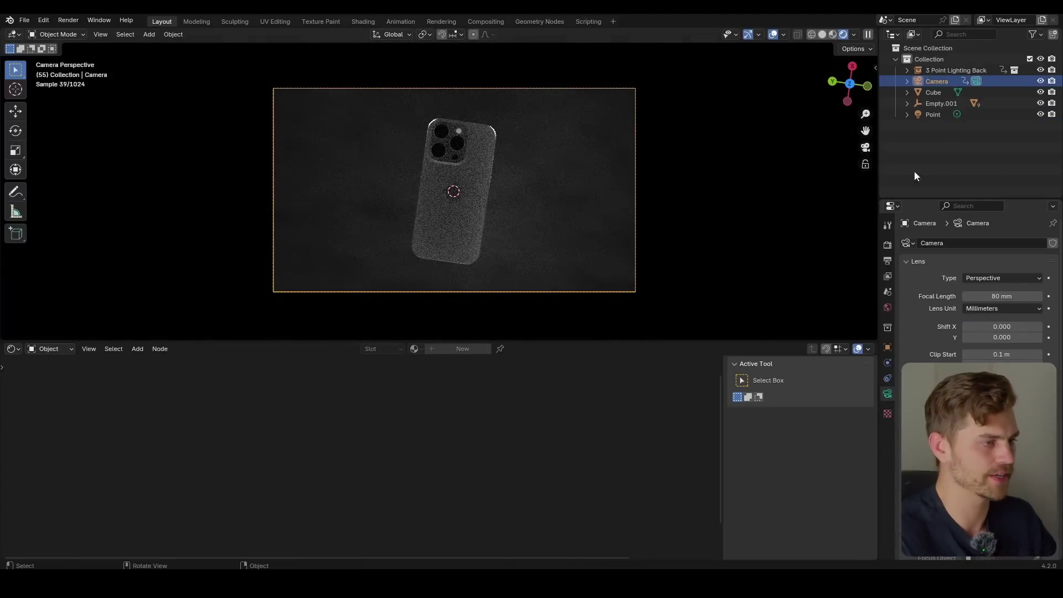
pyautogui.click(939, 114)
pyautogui.press('g')
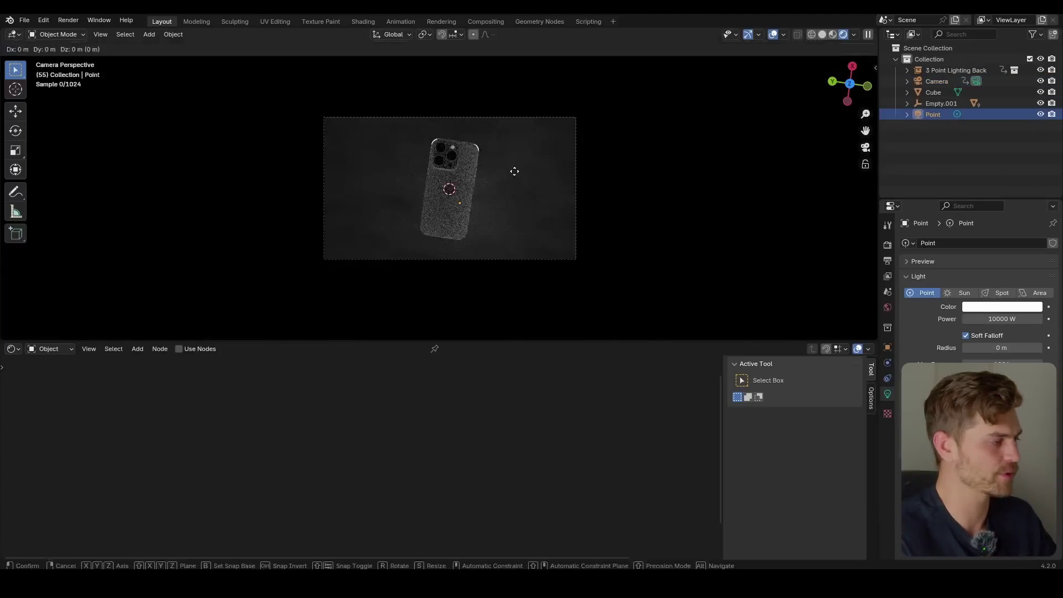
pyautogui.click(487, 206)
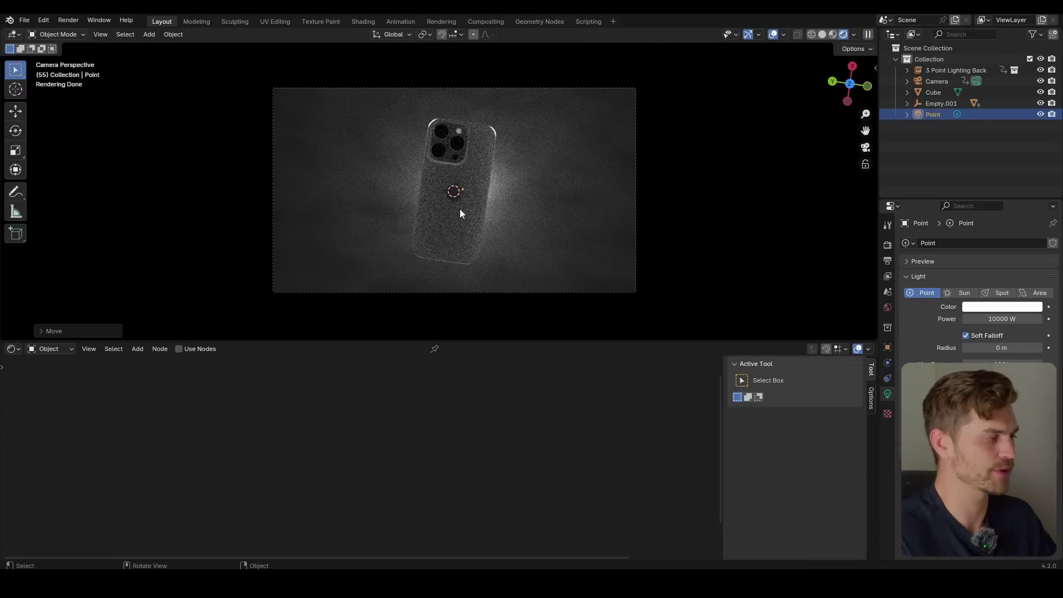
pyautogui.hotkey('ctrl', 's')
# Set the point light's power to 1000 W
pyautogui.click(1007, 319)
pyautogui.write('1000')
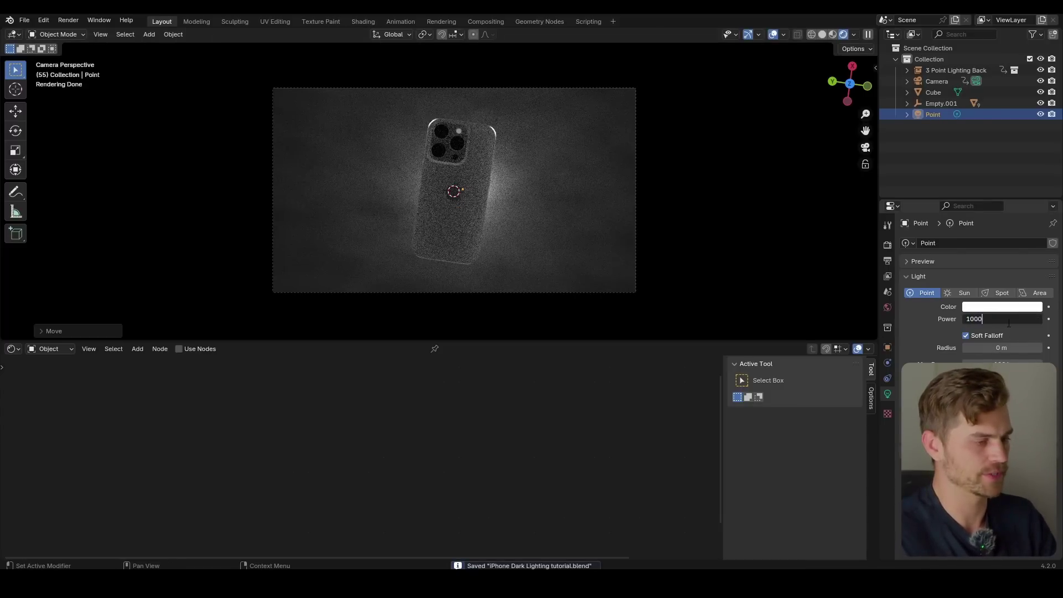
pyautogui.press('Return')
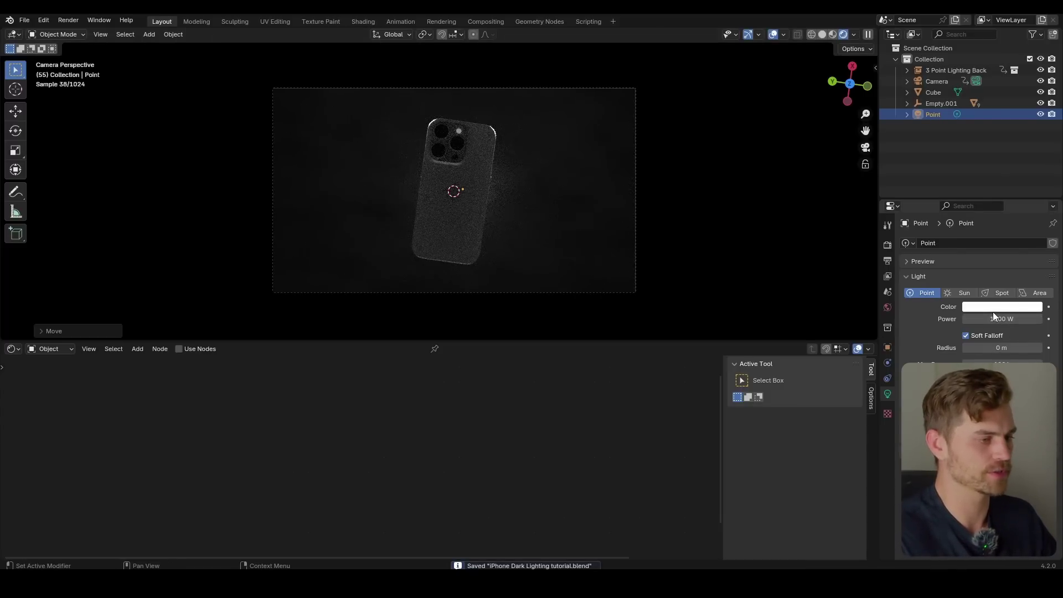
# Try cyan, red and pink as the point light's color and undo the color changes
pyautogui.click(992, 311)
pyautogui.click(979, 145)
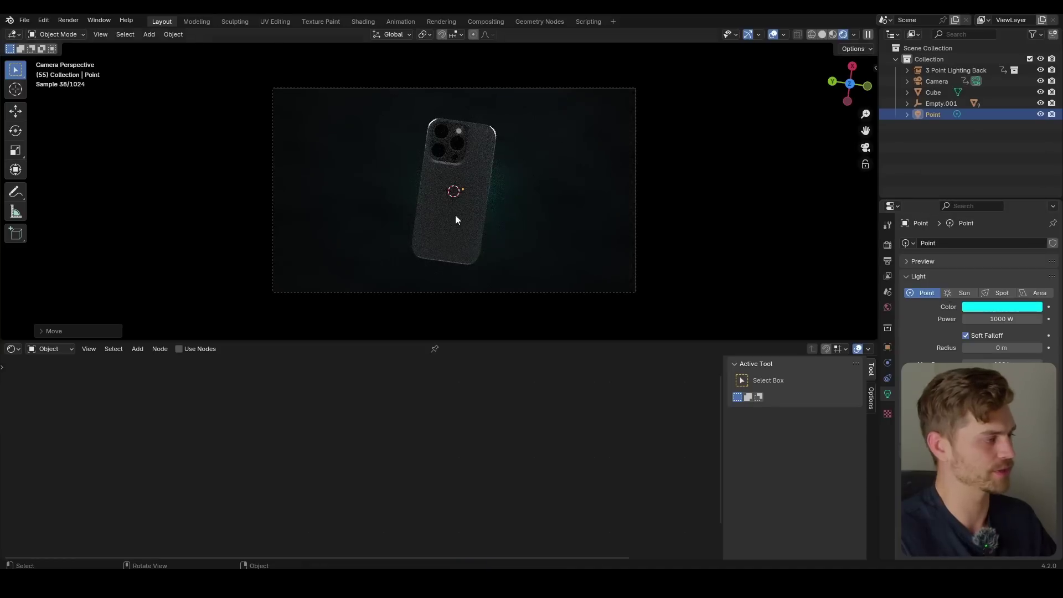
pyautogui.click(975, 307)
pyautogui.click(966, 234)
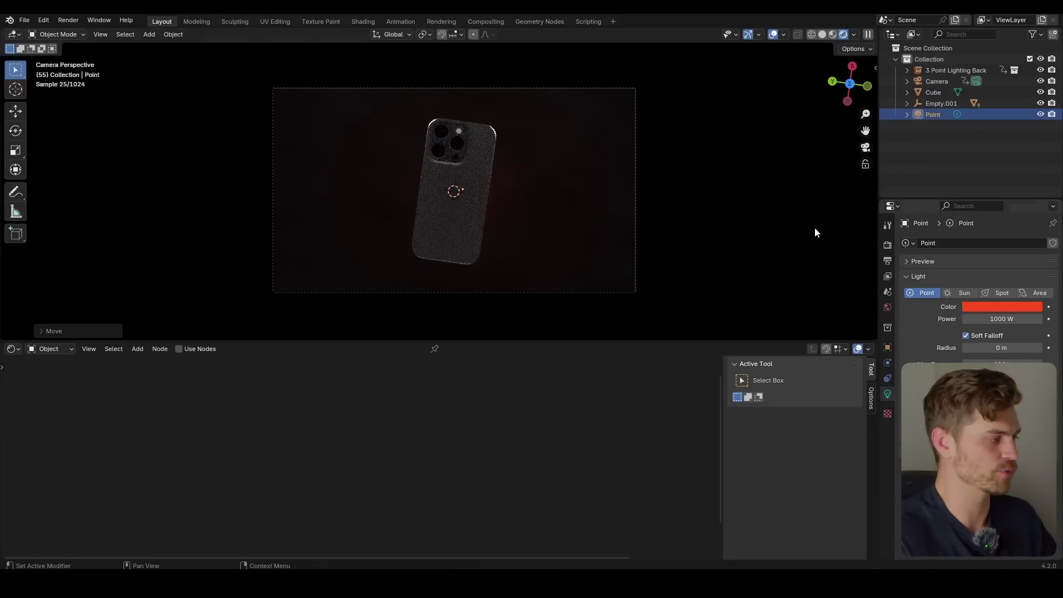
pyautogui.click(1005, 306)
pyautogui.moveTo(998, 184)
pyautogui.mouseDown()
pyautogui.moveTo(1006, 176)
pyautogui.moveTo(956, 149)
pyautogui.moveTo(935, 167)
pyautogui.moveTo(955, 228)
pyautogui.moveTo(983, 239)
pyautogui.mouseUp()
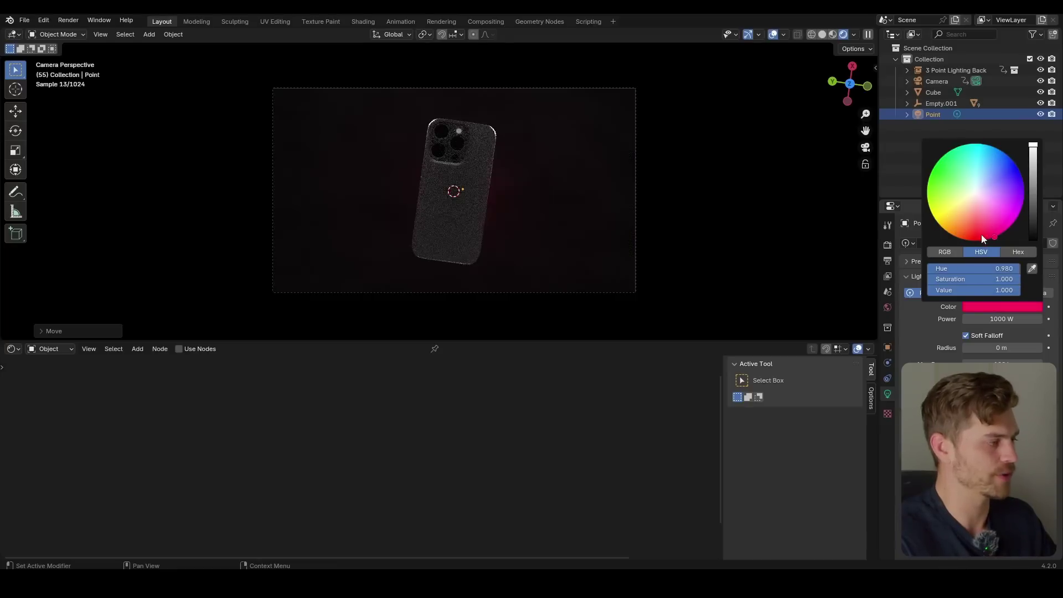
pyautogui.hotkey('ctrl', 'z')
pyautogui.hotkey('ctrl', 'z')
# Save the file and check the fog and lighting around the phone in the camera view without overlays
pyautogui.hotkey('ctrl', 's')
pyautogui.press('Home')
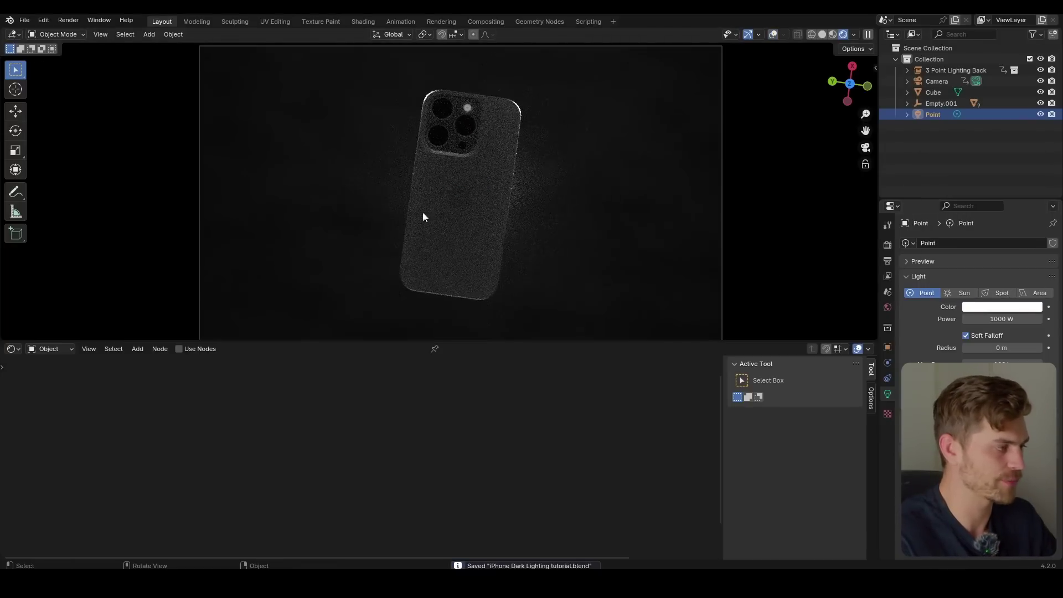
pyautogui.scroll(-2, 531, 215)
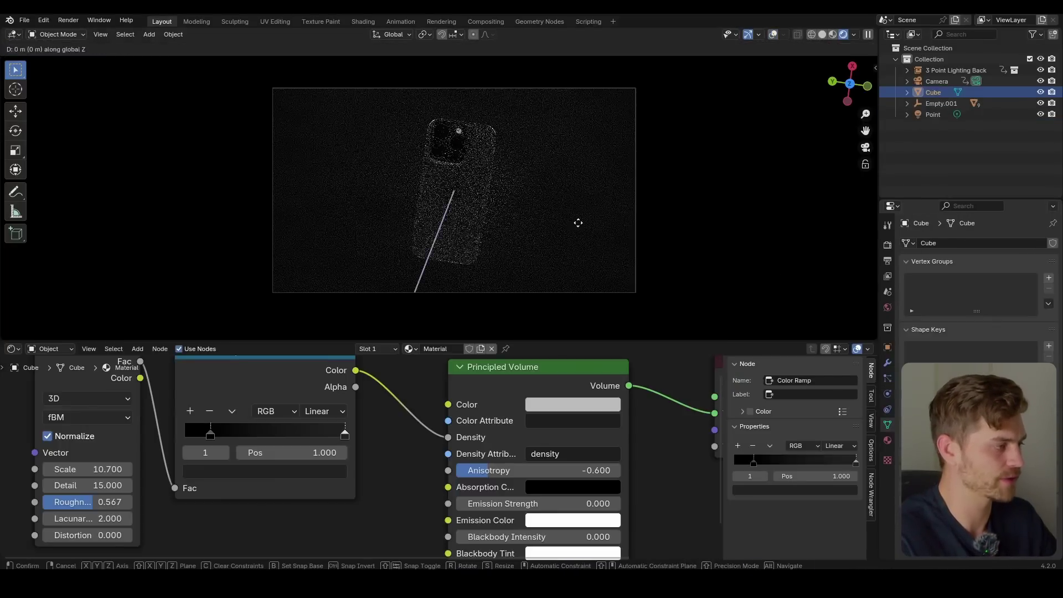
pyautogui.scroll(1, 615, 199)
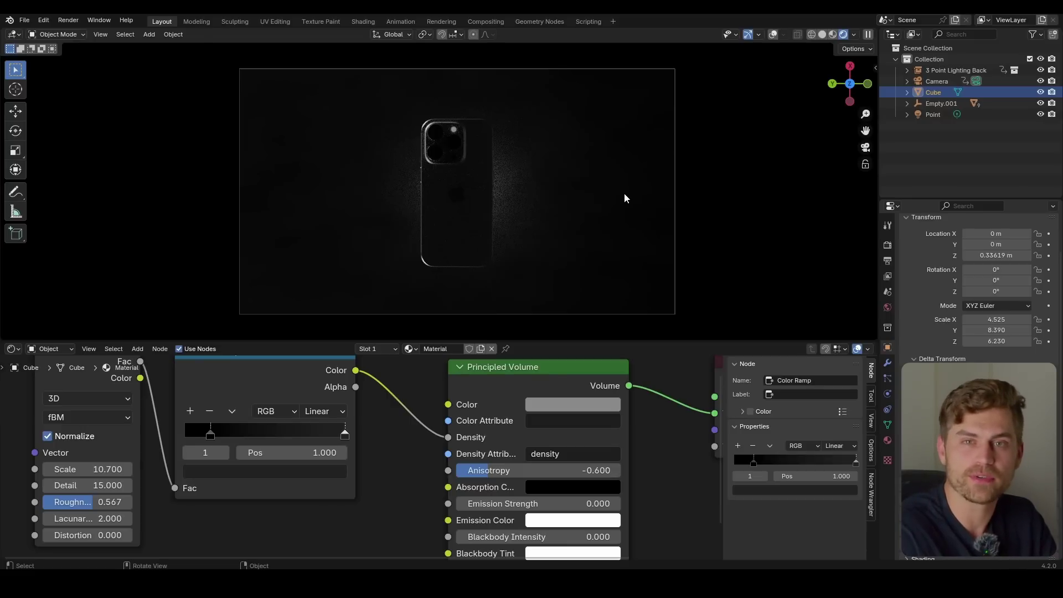